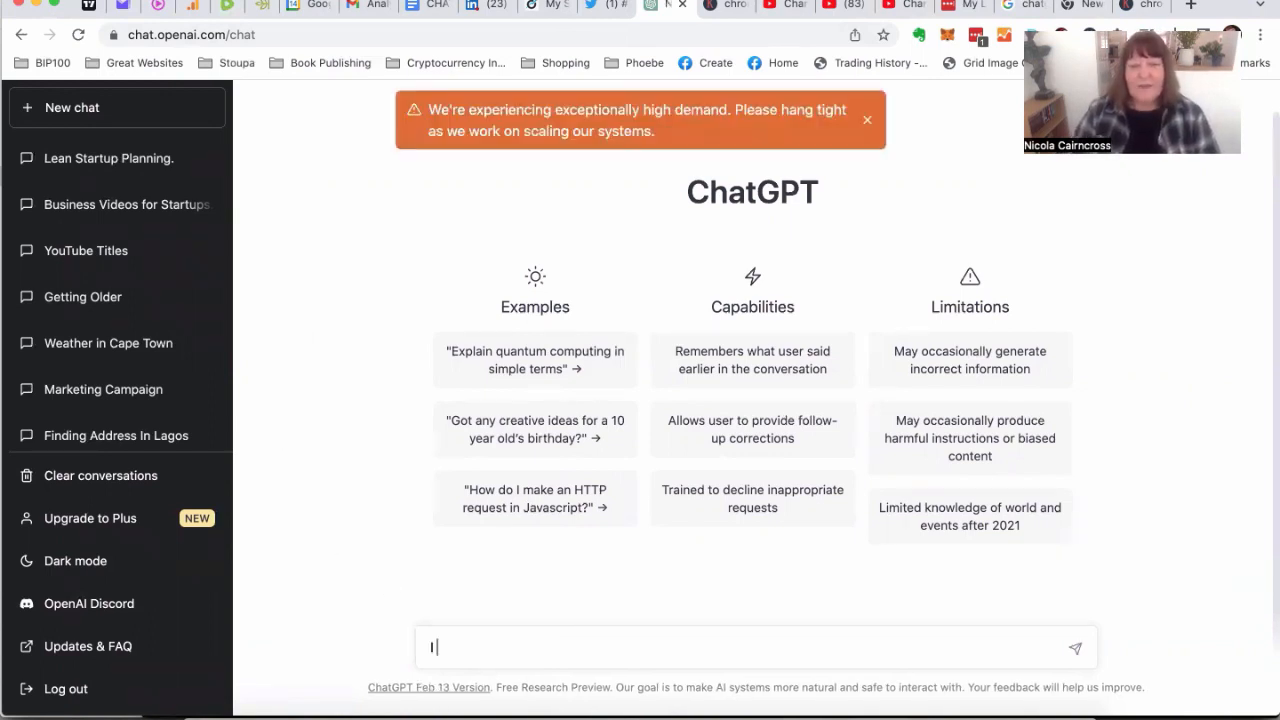
- Ask ChatGPT to create a marketing plan, stating "I have a local domestic cleaning business."
text(have a small domes)
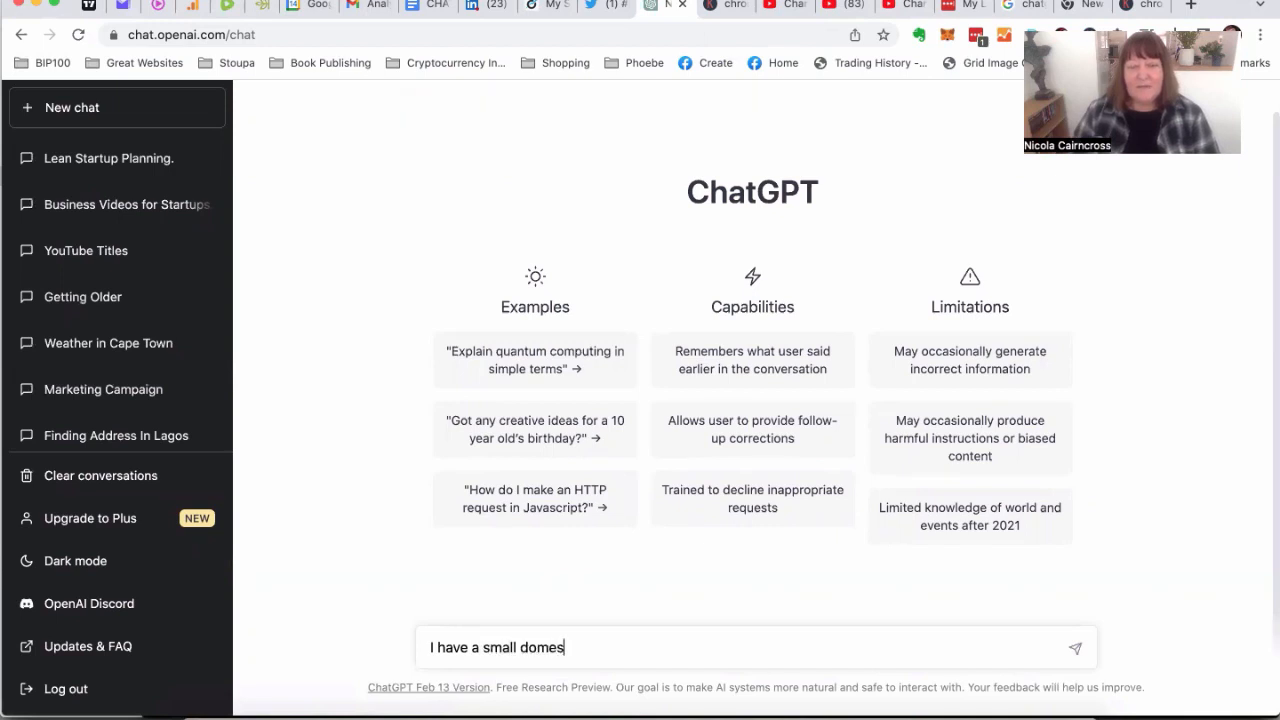
text(local domestic cleaning business.)
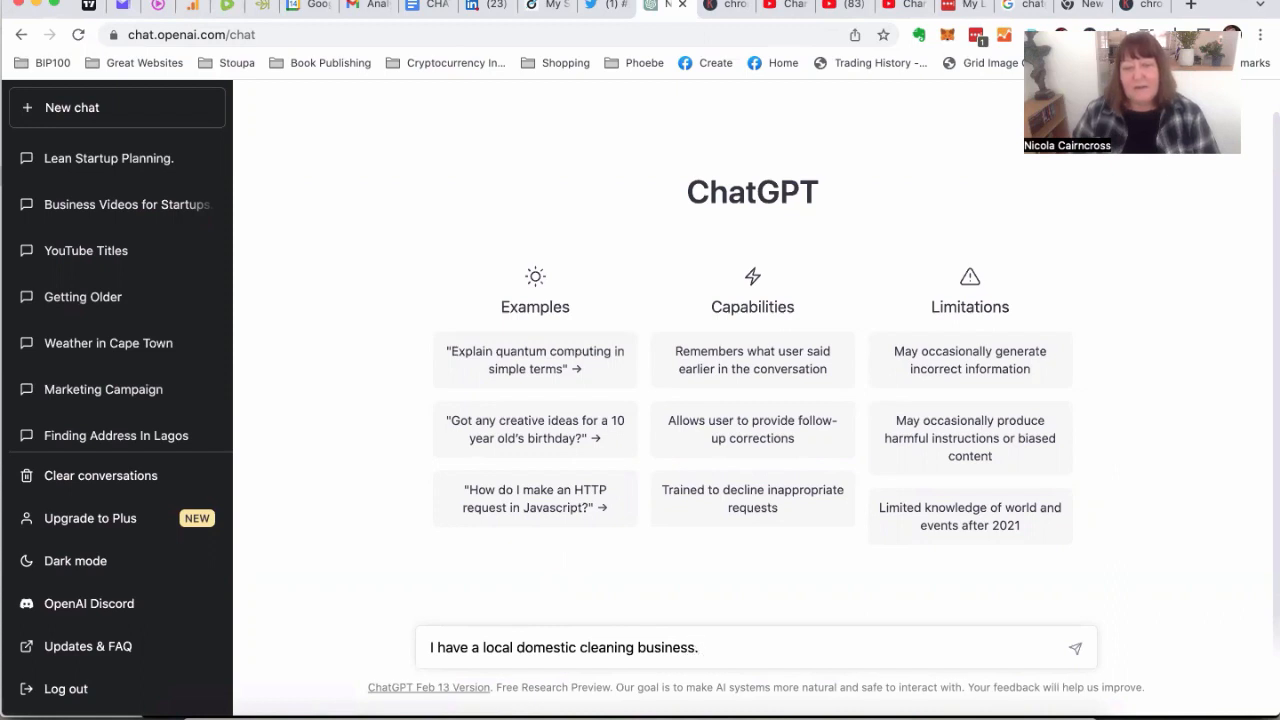
text(can you create a marketing p)
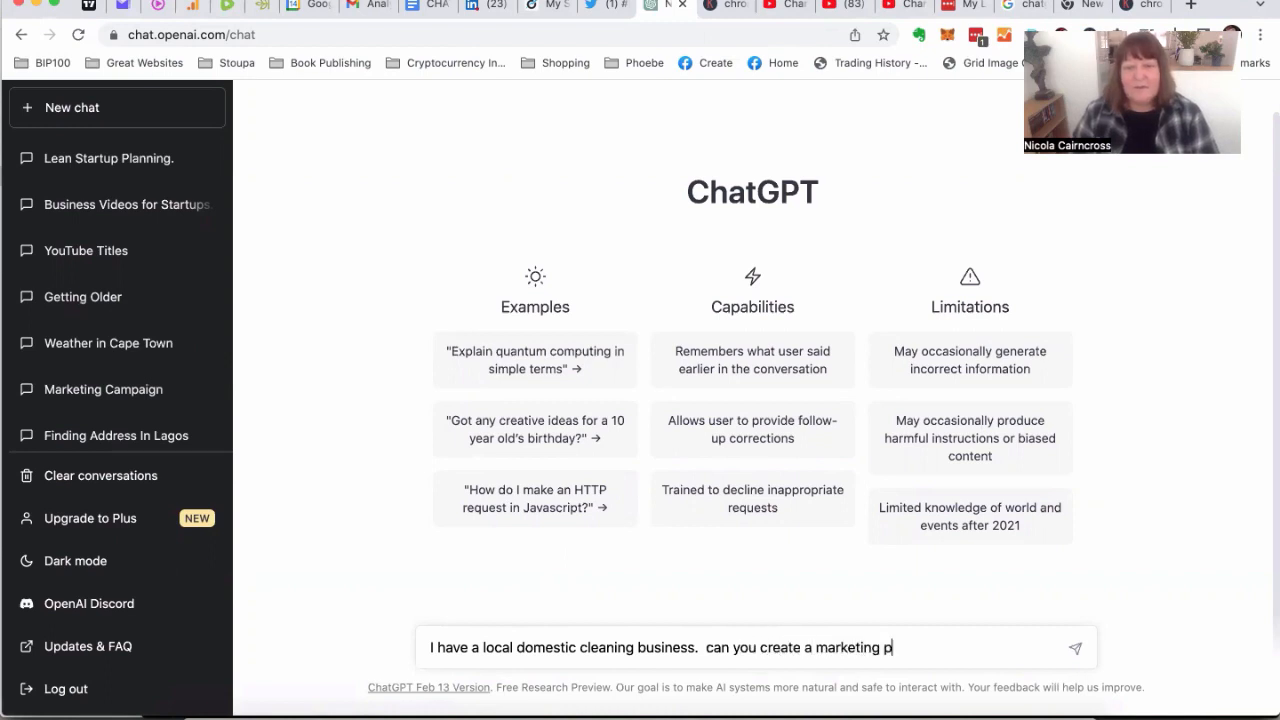
text(lan for me)
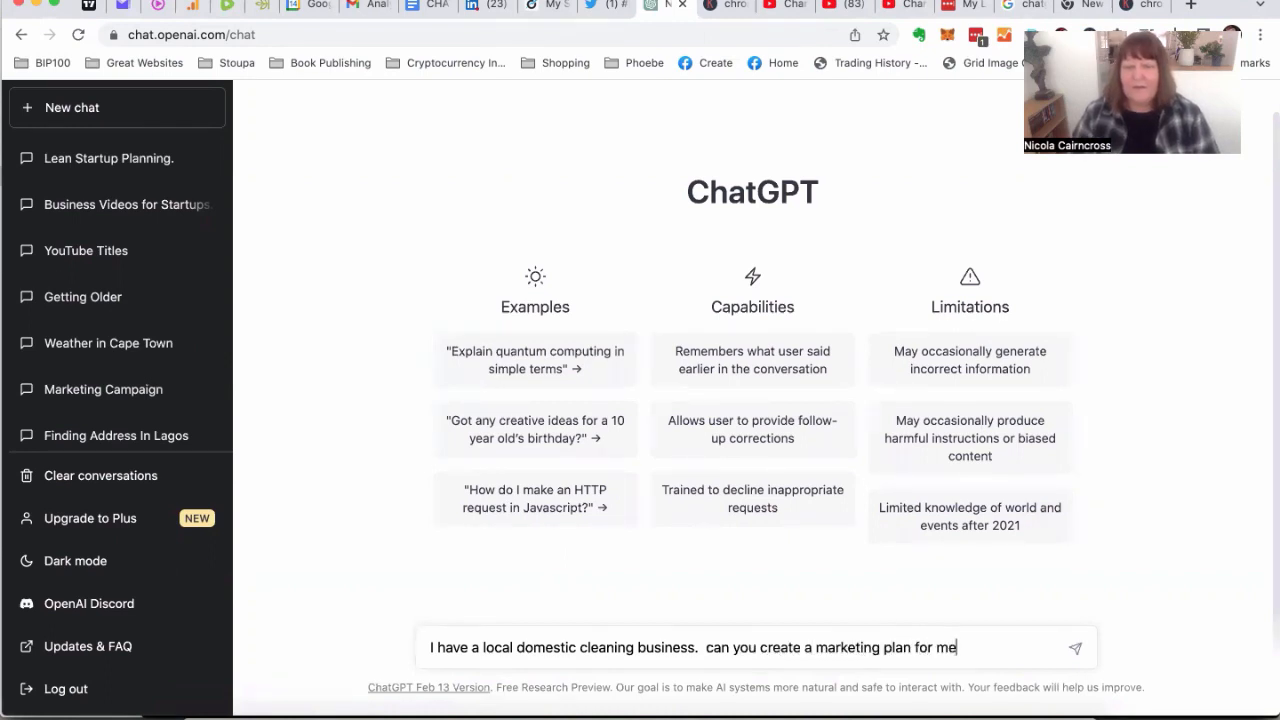
key(Return)
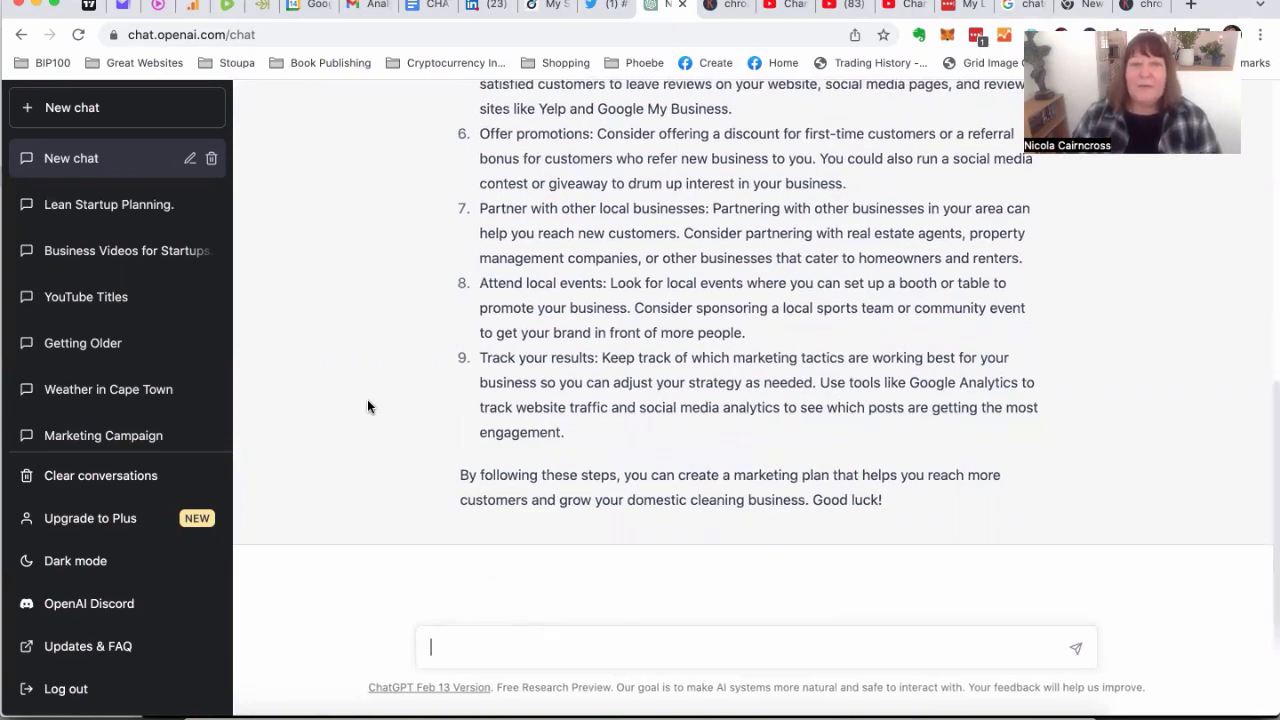
- Send a follow-up prompt saying you want to create a website for the local domestic cleaning business and asking for landing page copy
scroll(367, 406, up, 5)
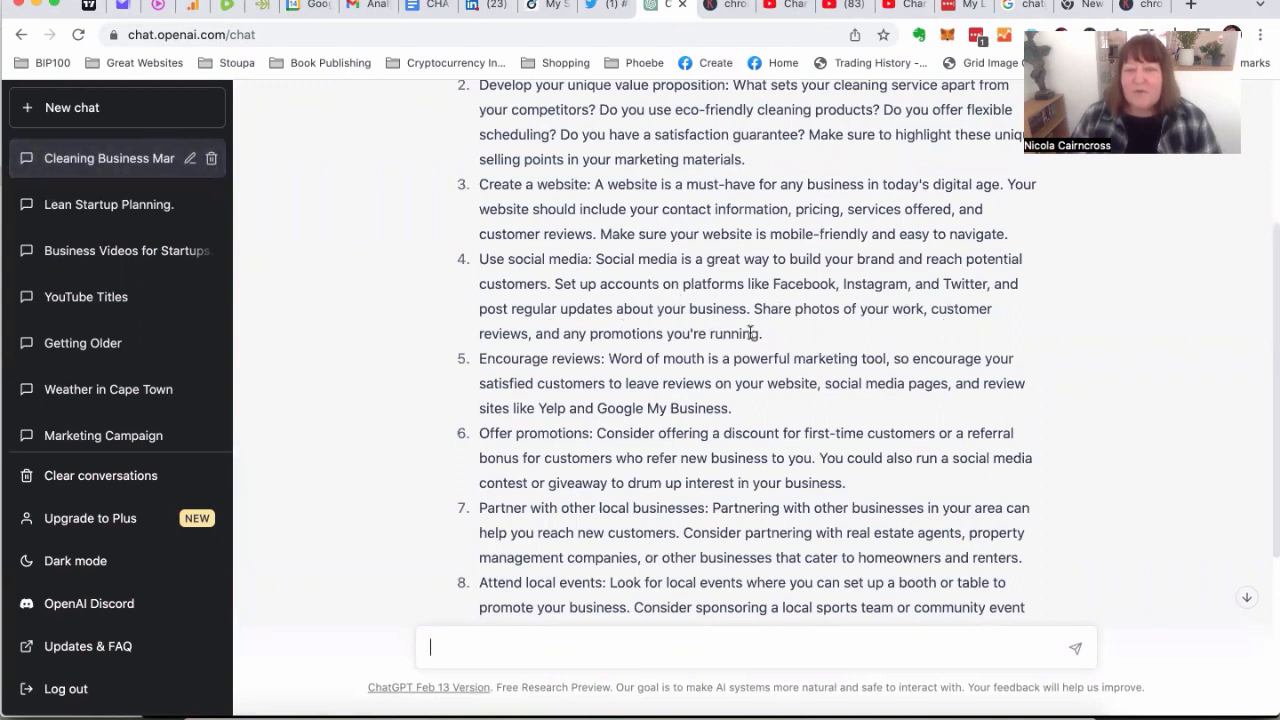
scroll(750, 333, down, 1)
scroll(782, 337, down, 5)
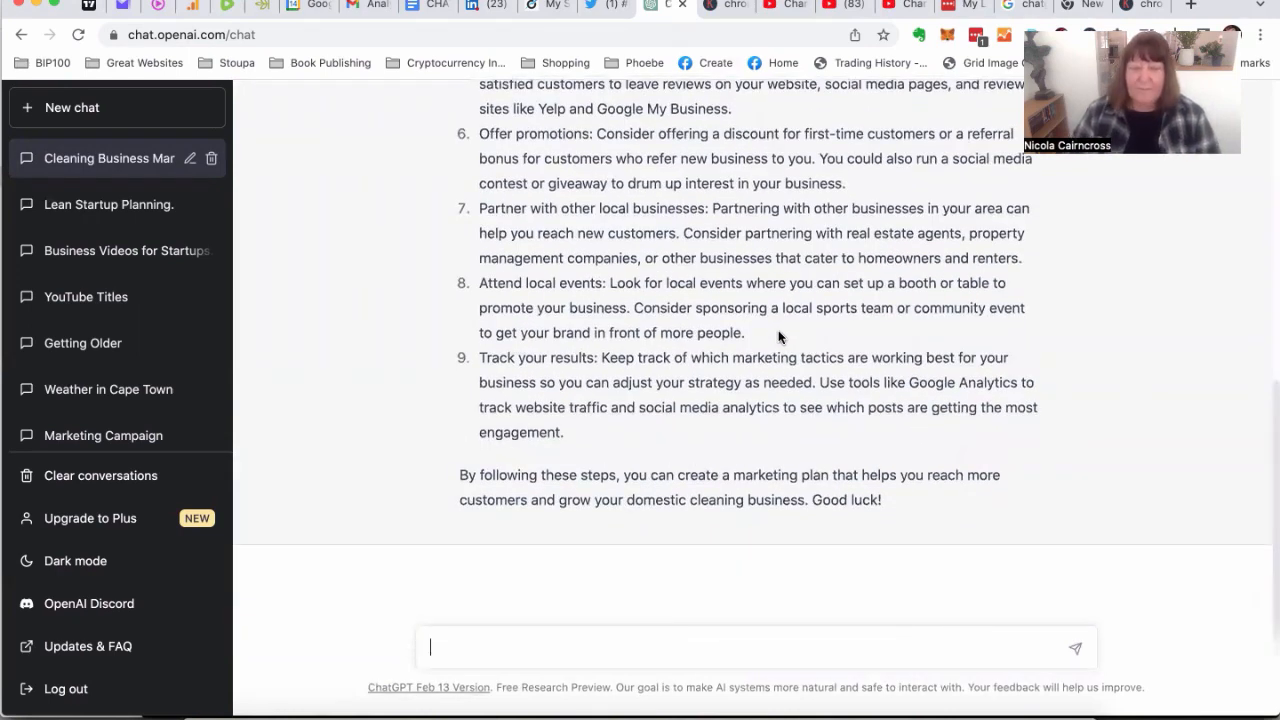
text(I want t)
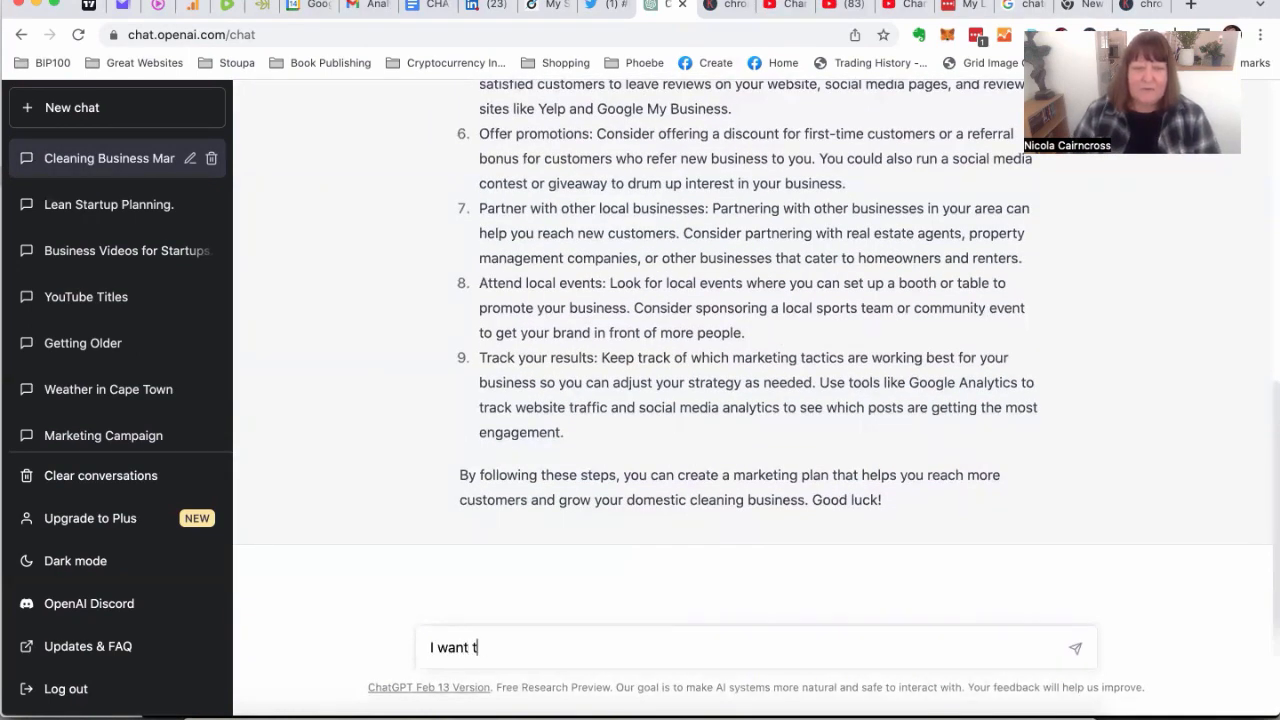
text(o create a website for my)
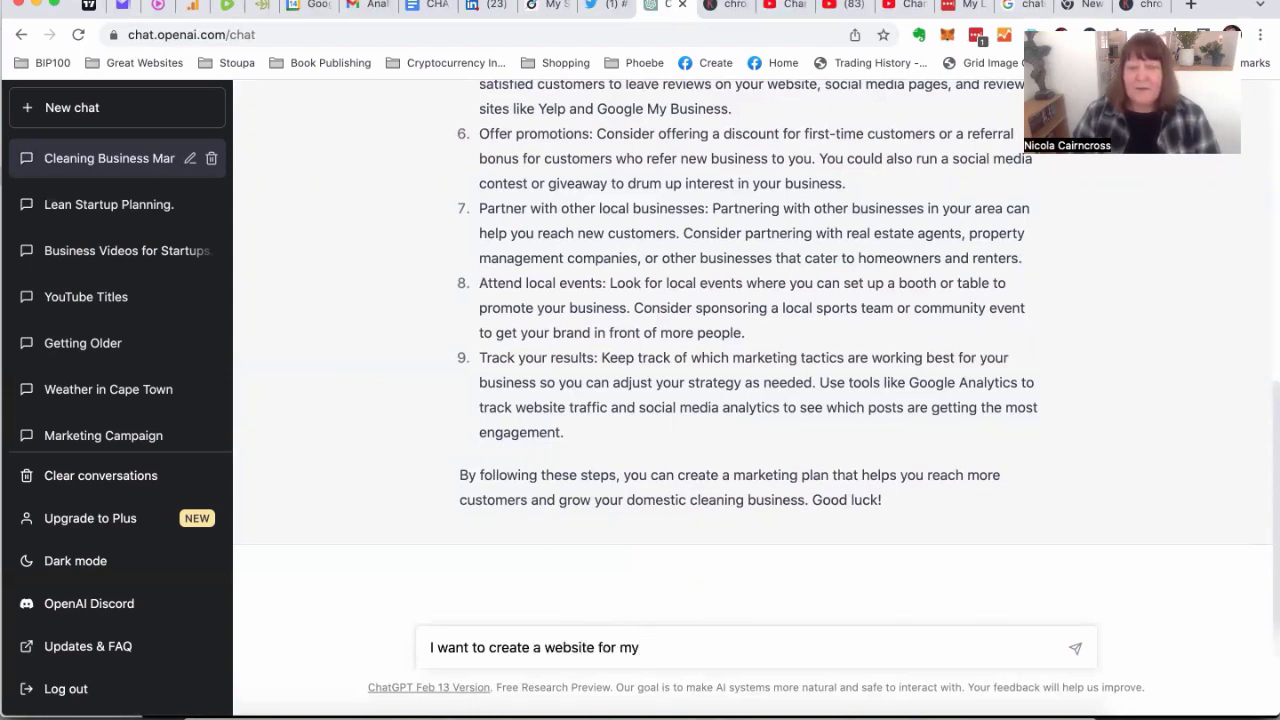
text(local domestic cleaning business)
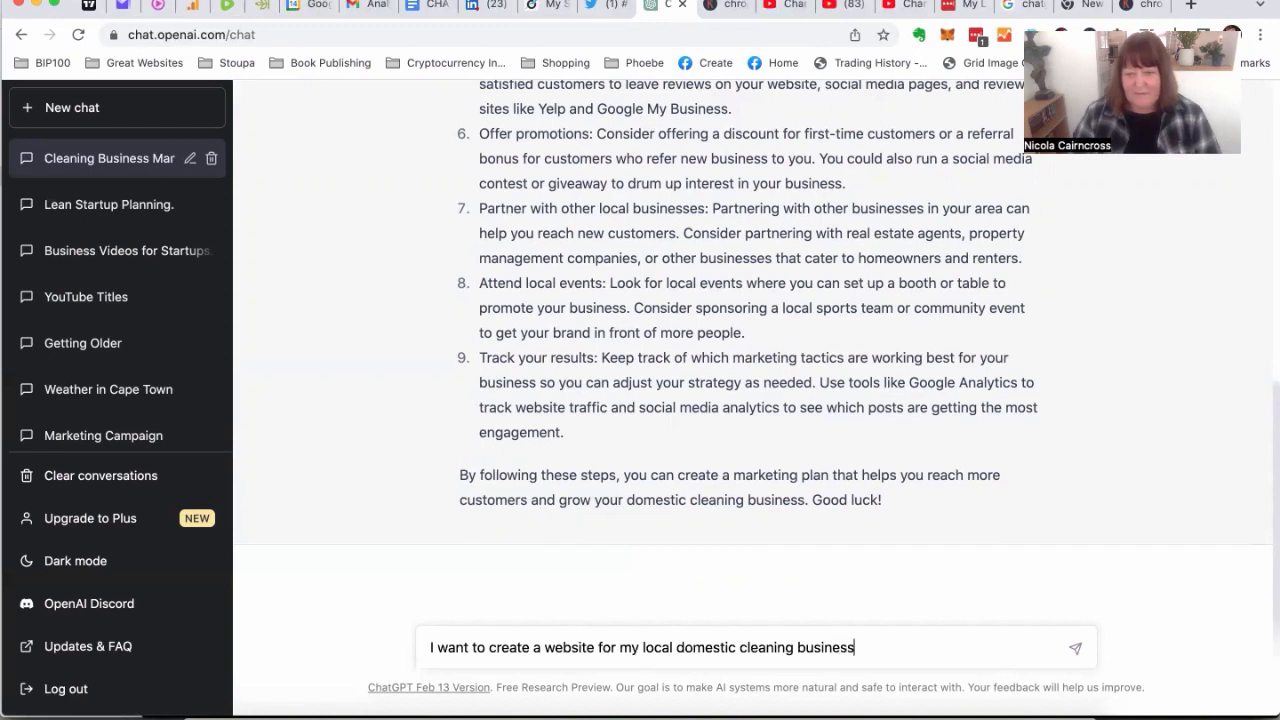
text(. )
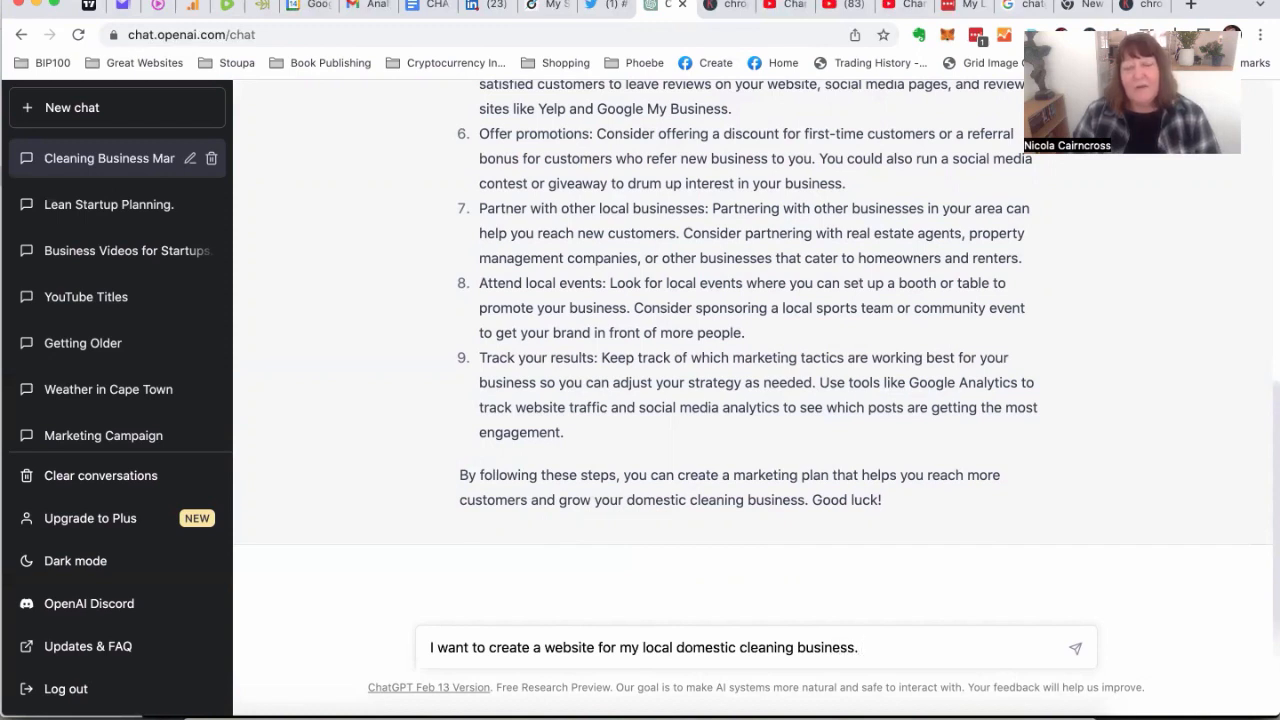
text( cna you)
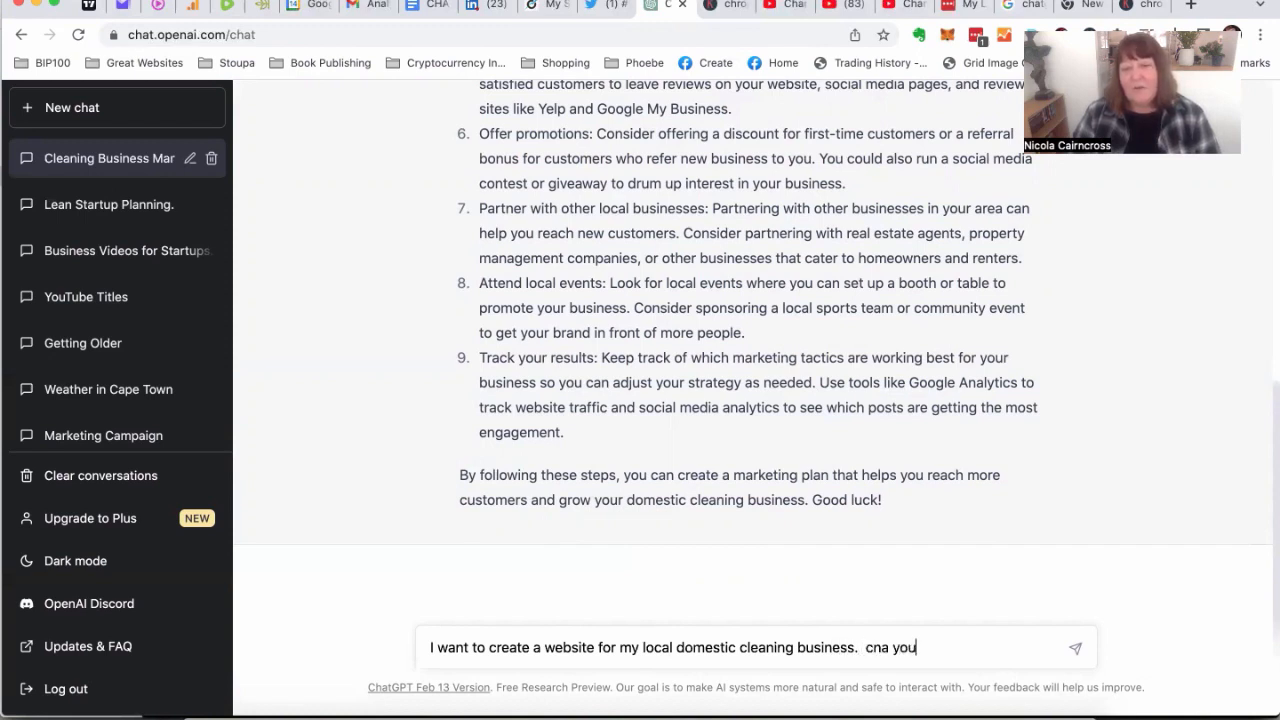
text(ou)
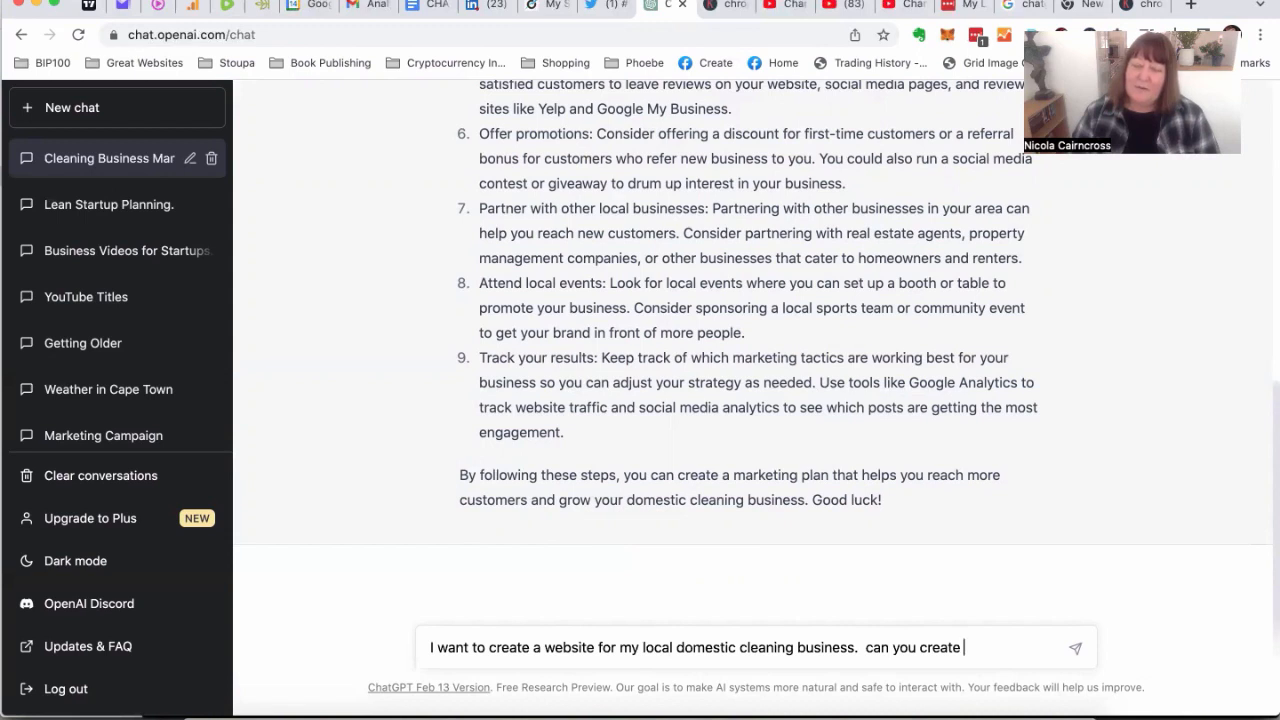
text(create landing page )
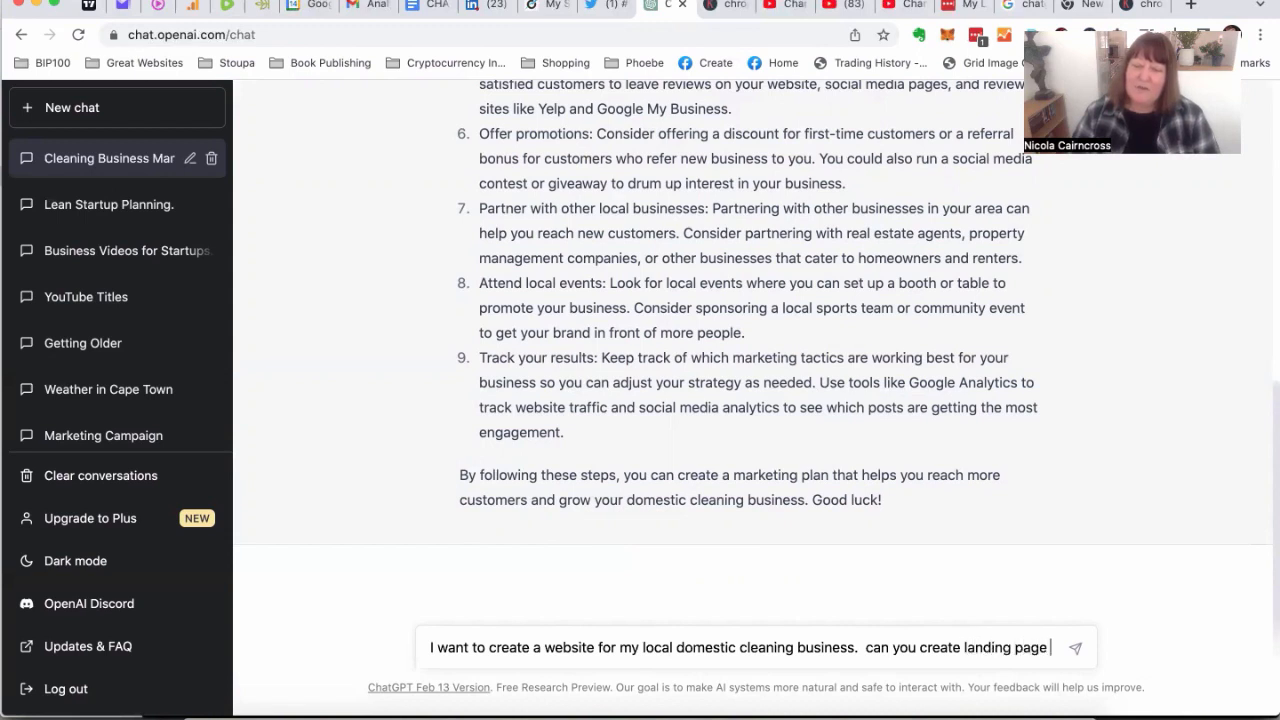
text(copy)
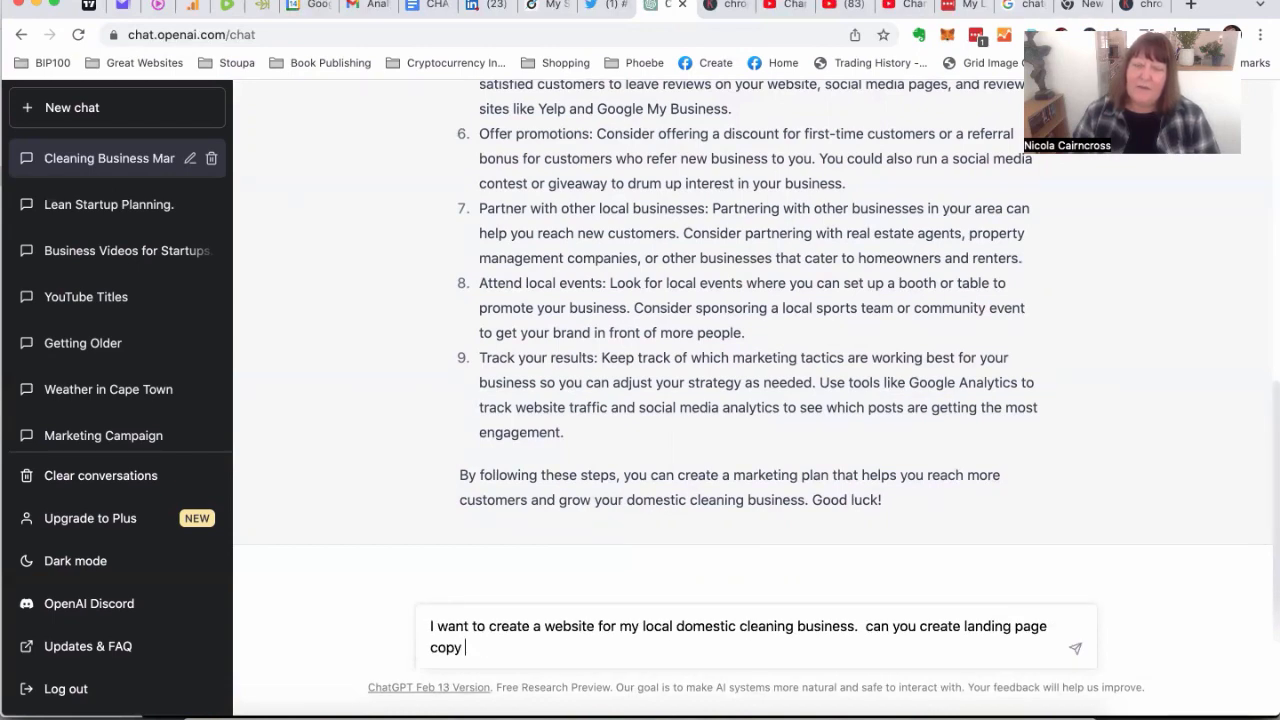
text( for me?)
key(Return)
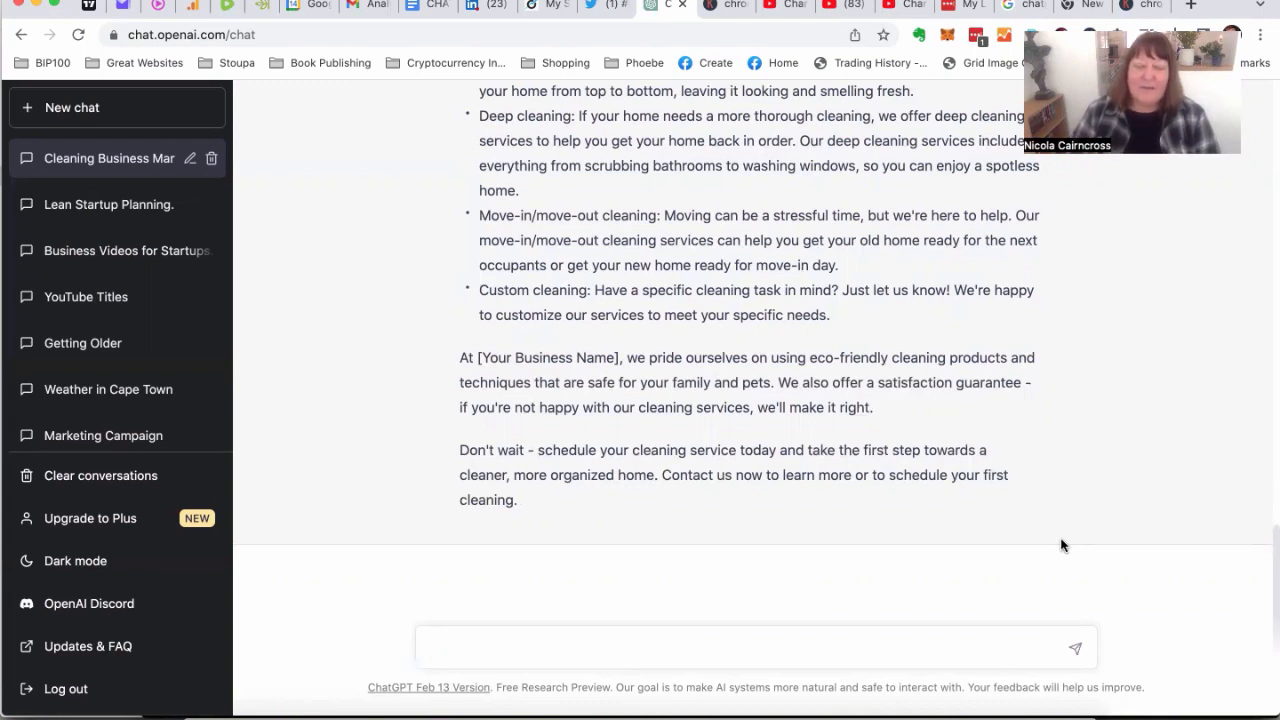
- Say you want to capture names & emails from the landing page and request copy for the Thank You page shown after people fill in their details
text(I want to caputre)
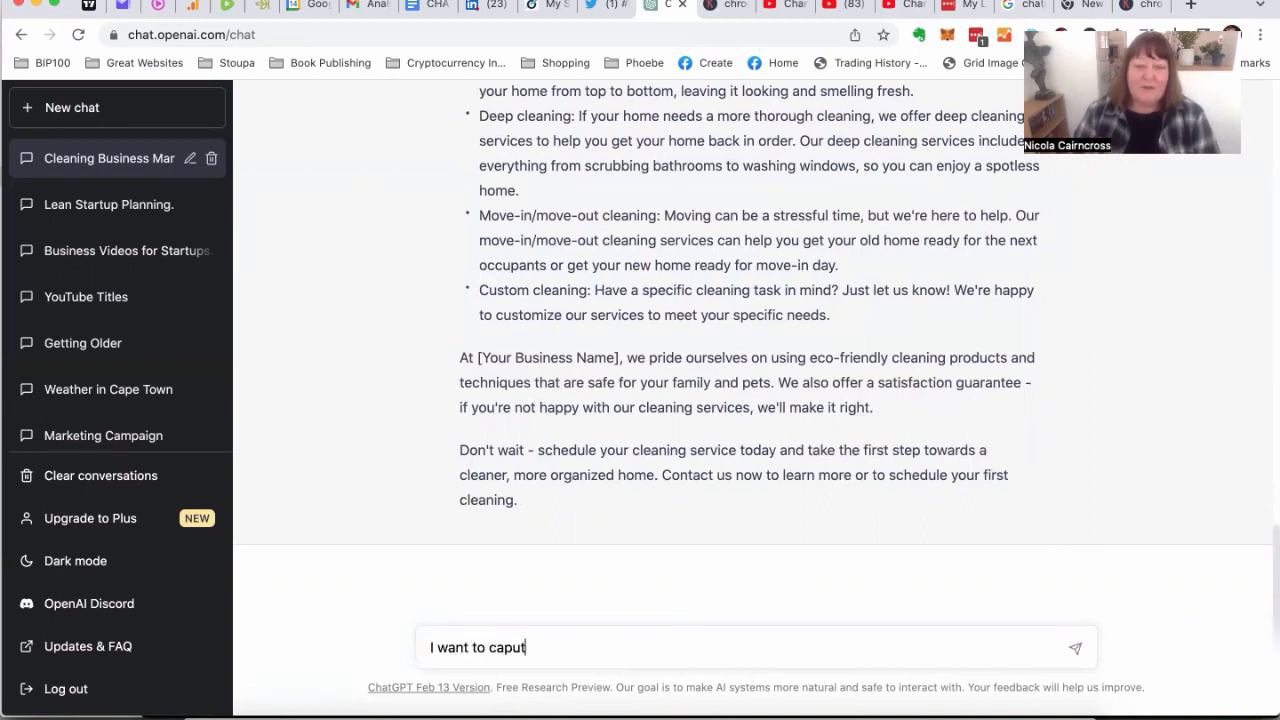
key(BackSpace)
key(BackSpace)
text(ure na)
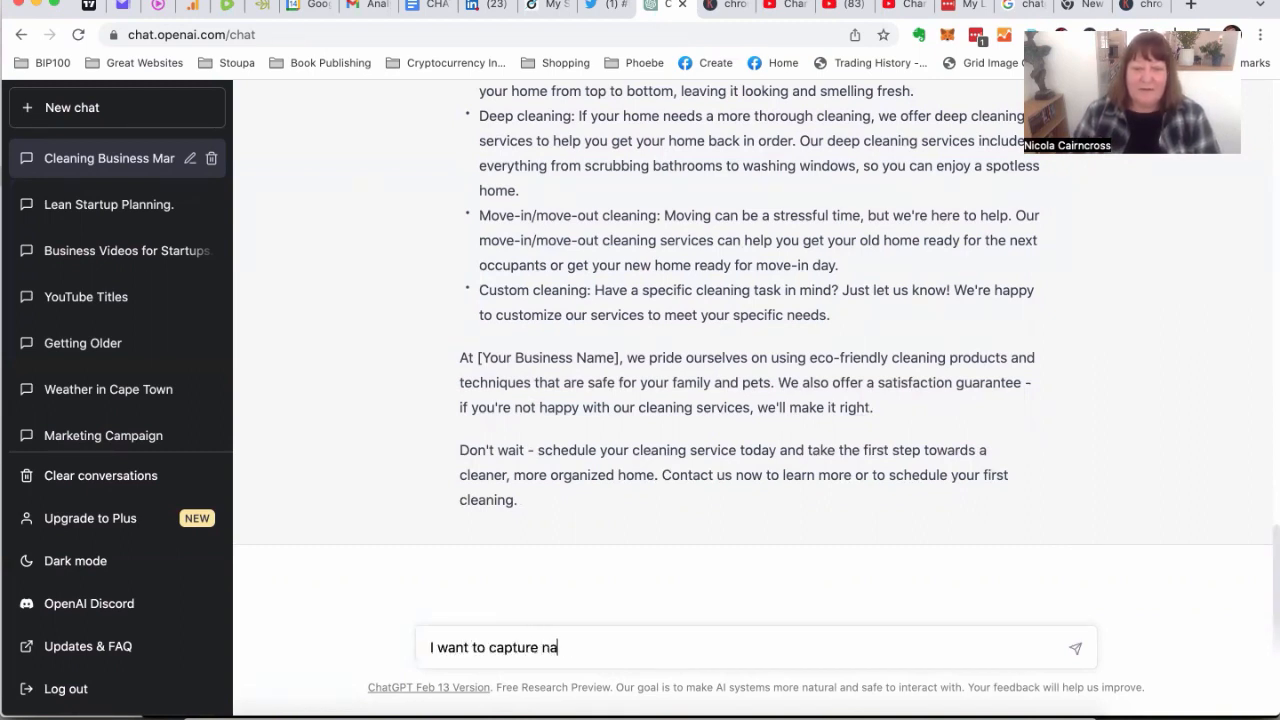
text(mes & emails from the land)
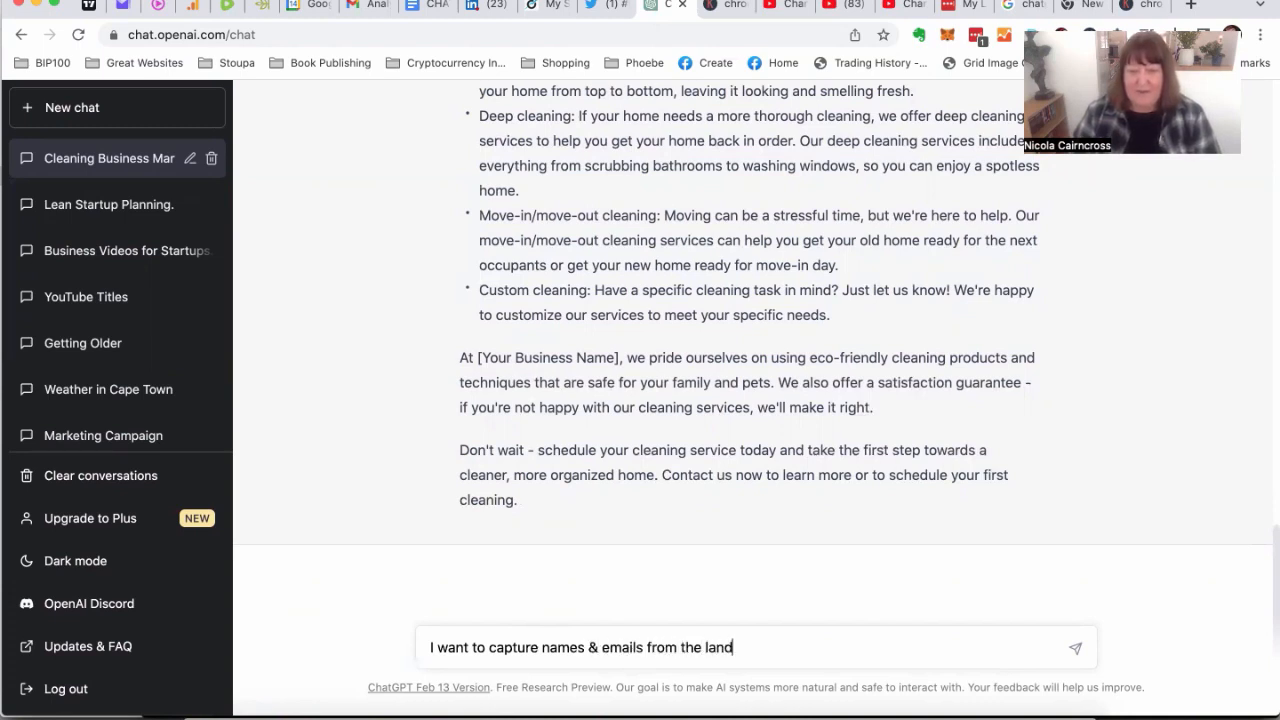
text(ing page)
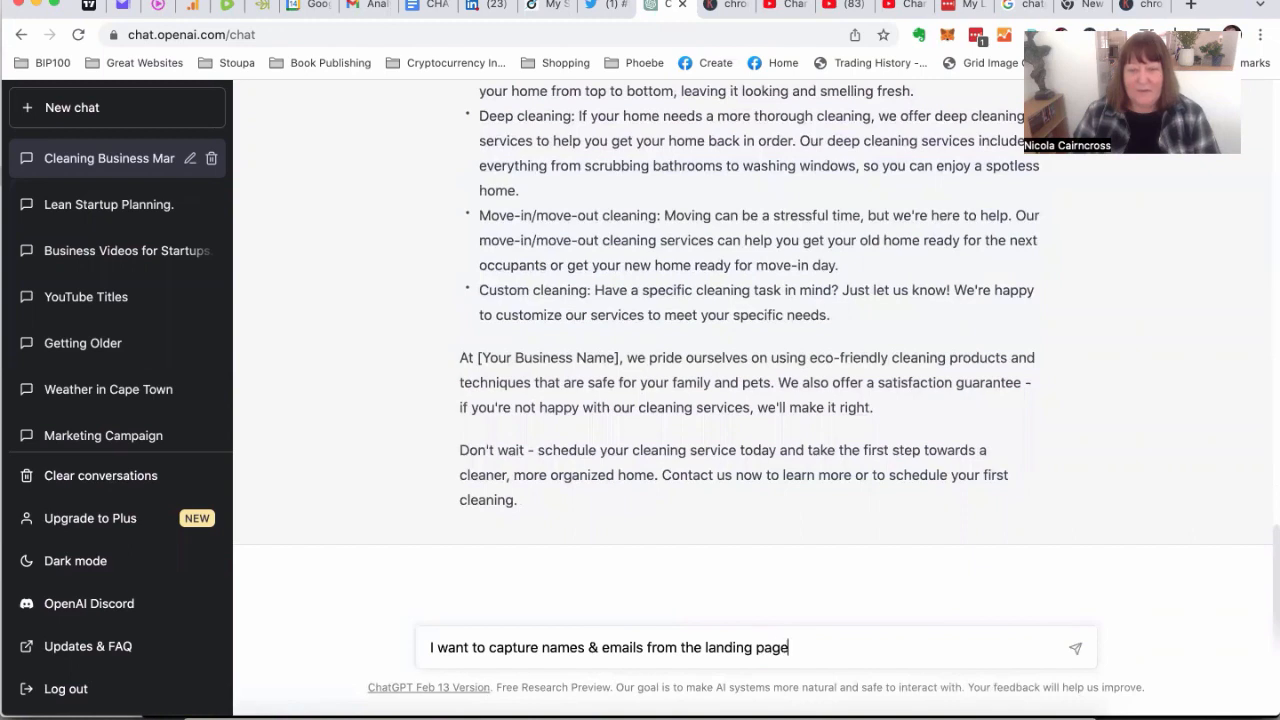
text(.  Can you creat)
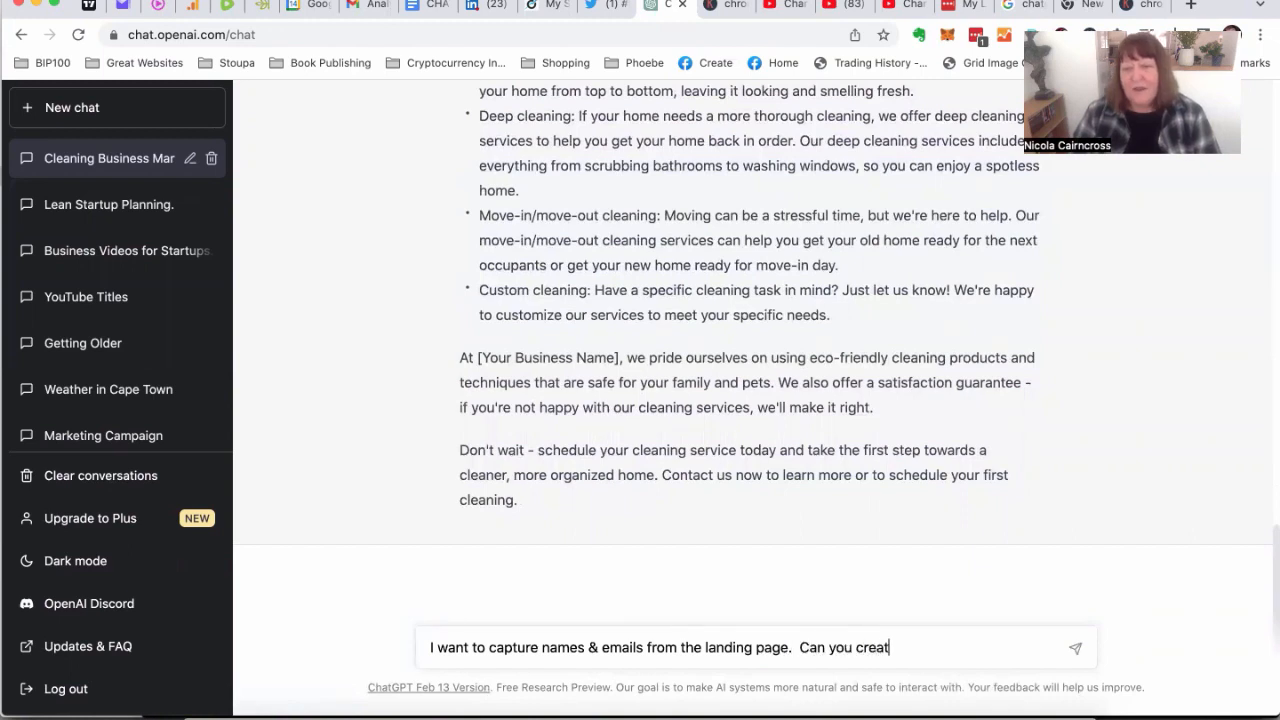
text(e the copy fo)
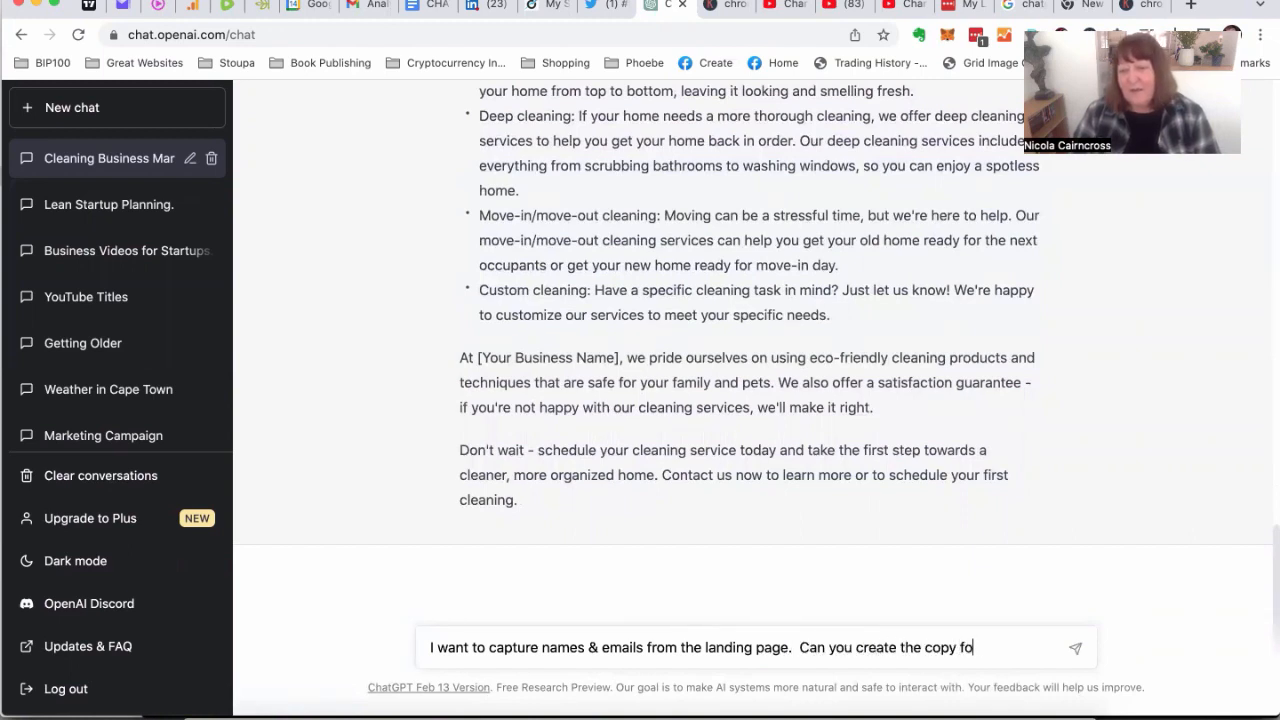
text(r a)
key(BackSpace)
key(BackSpace)
text(the Thank You )
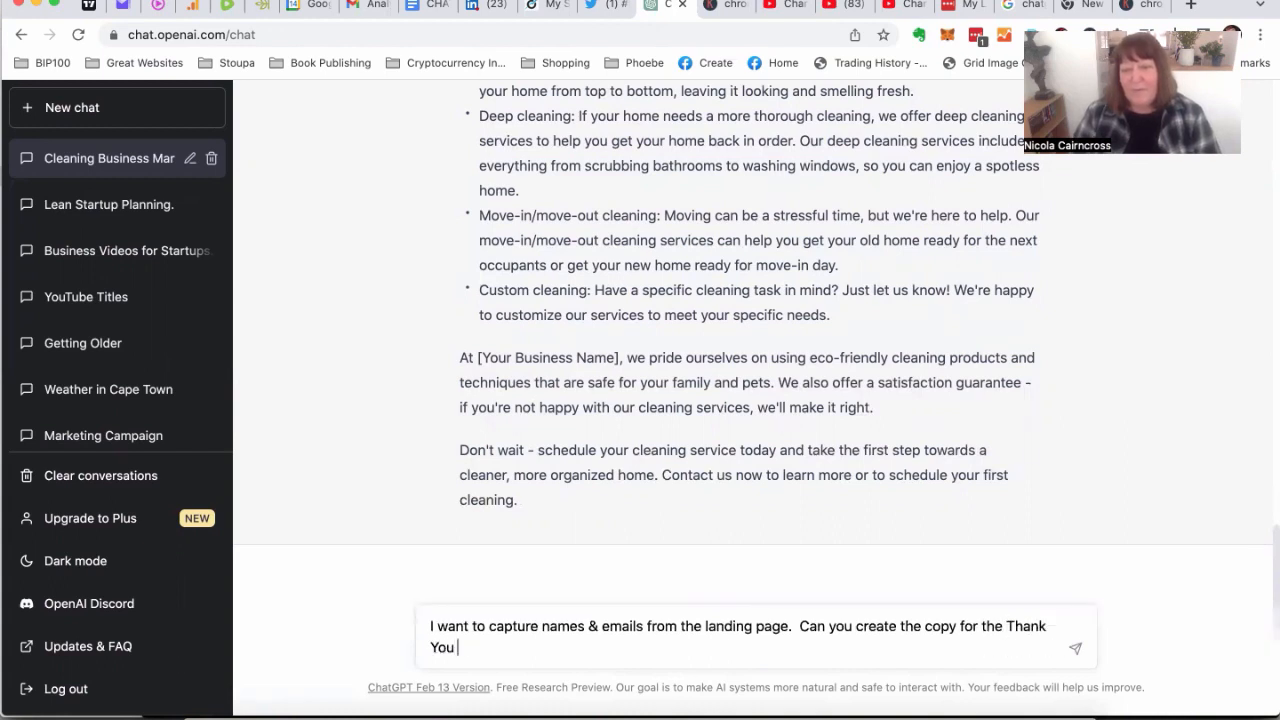
text(page people)
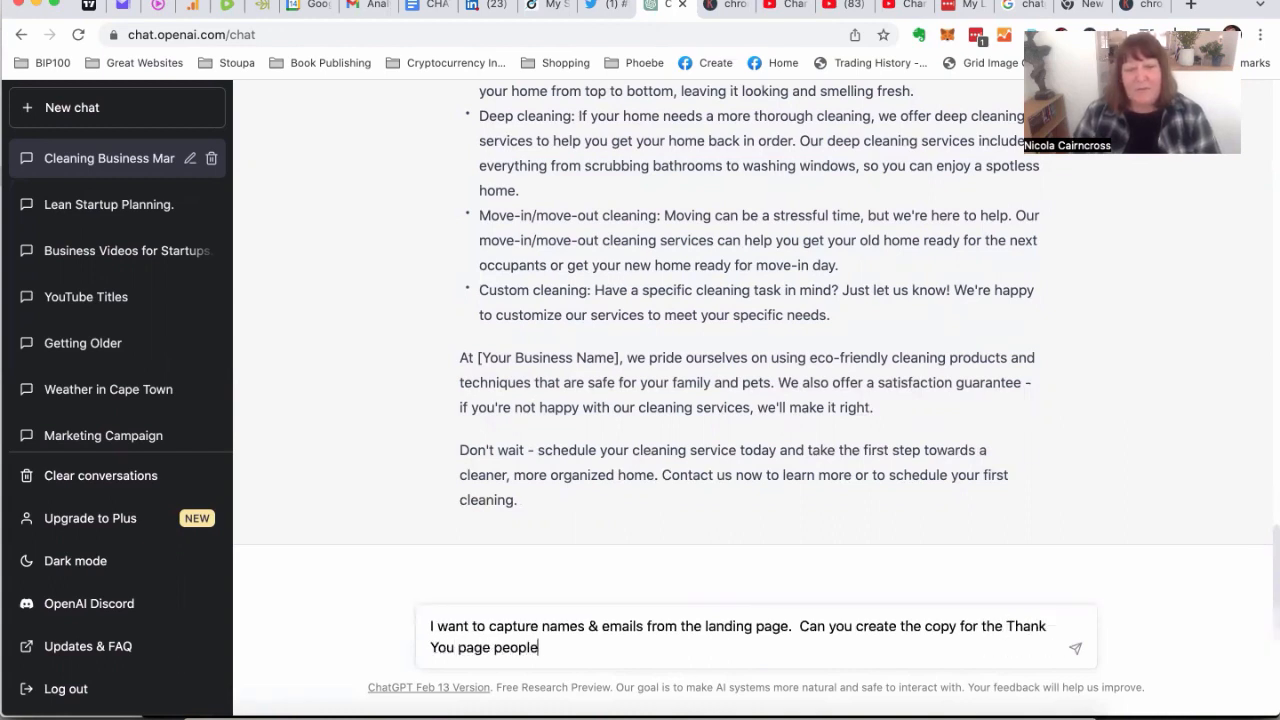
text( will be direc)
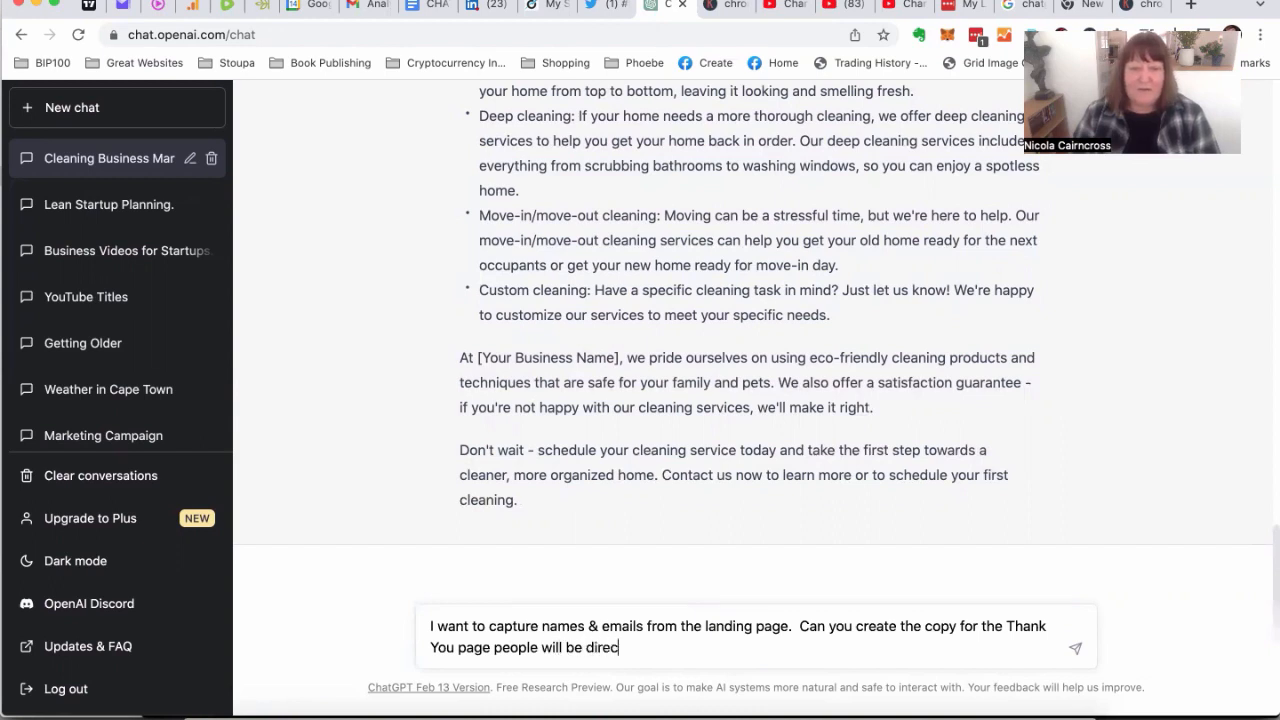
text(ted to af)
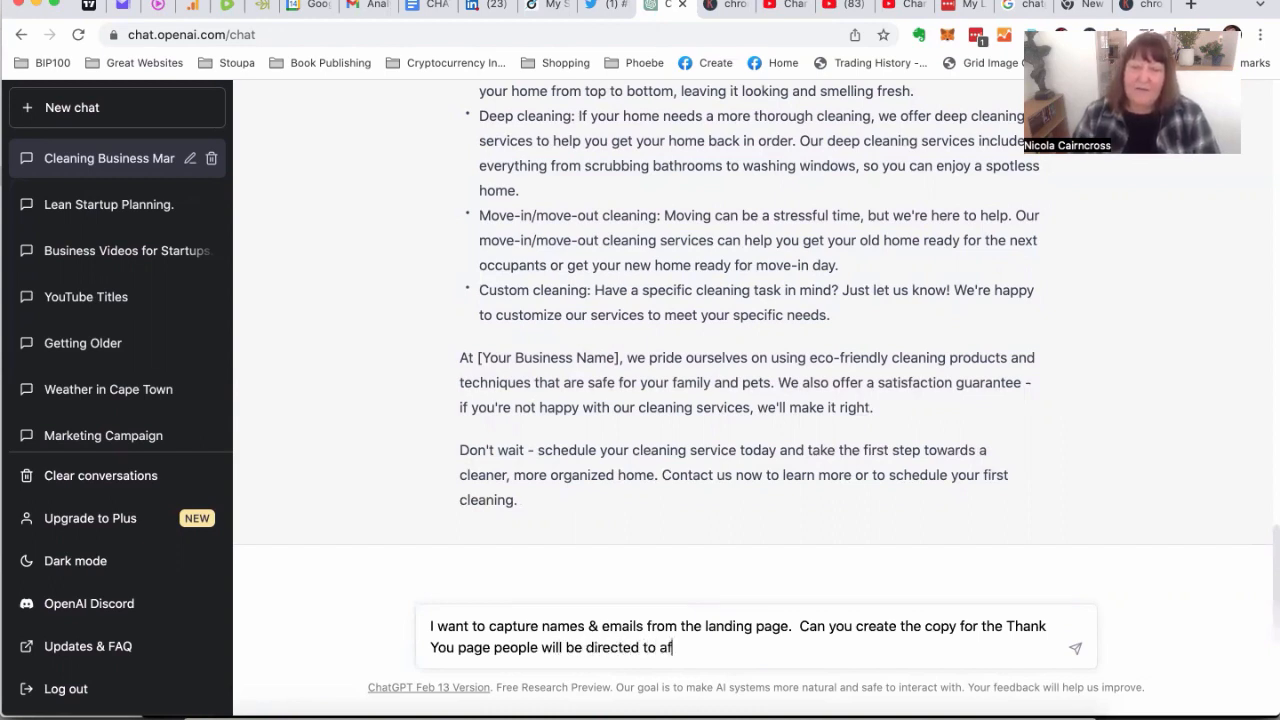
text(ter filling in their details.)
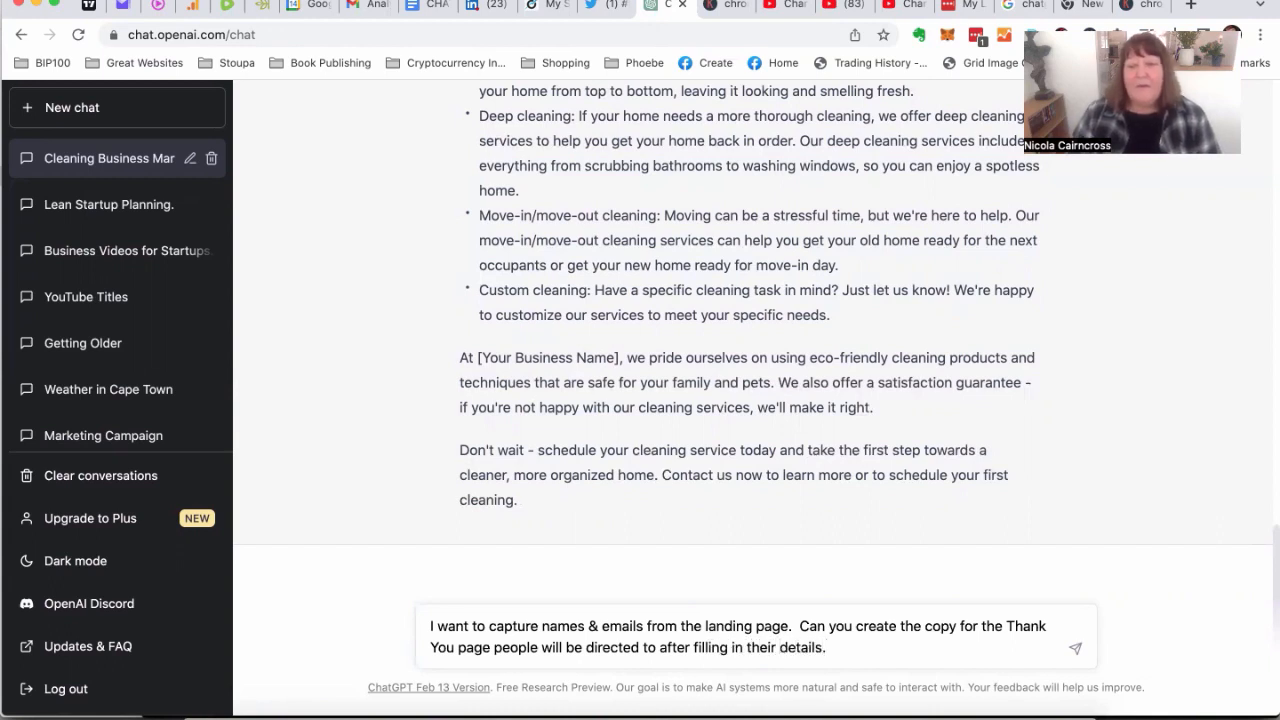
text(?)
key(Return)
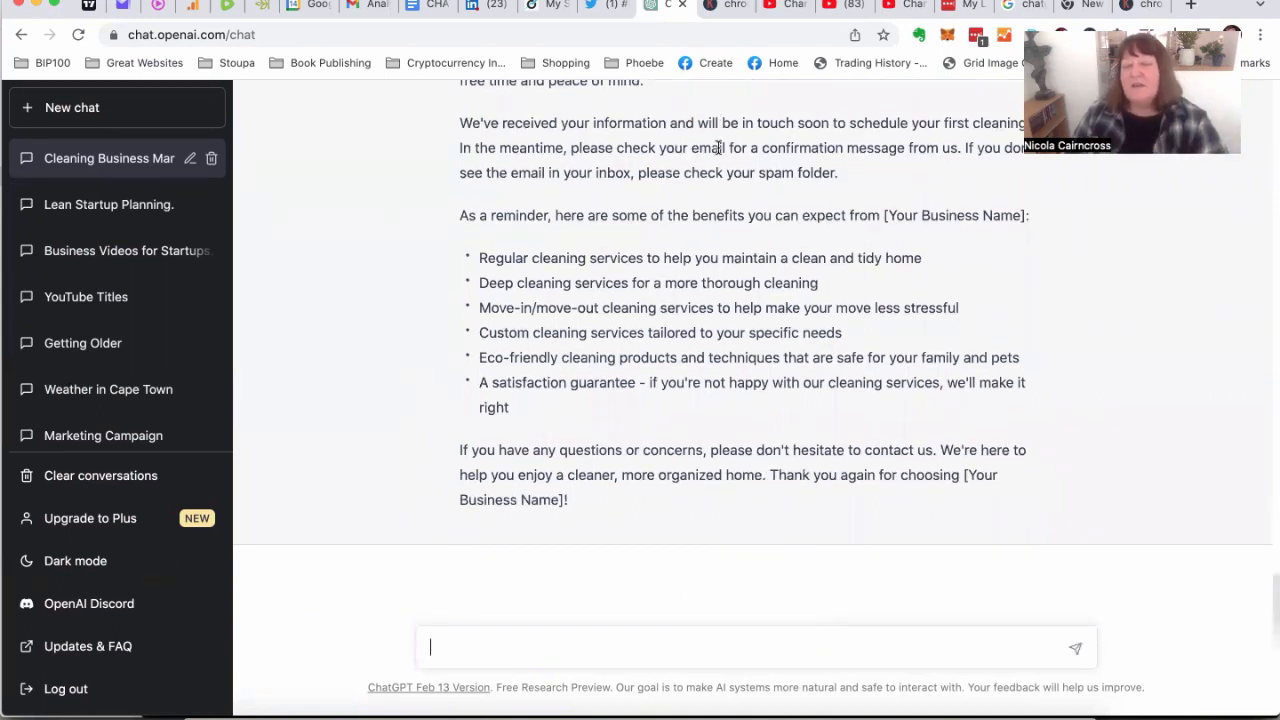
- Tell ChatGPT that people have only signed up for the newsletter, not the service, and ask it to rewrite the Thank You page copy accordingly
scroll(731, 390, up, 4)
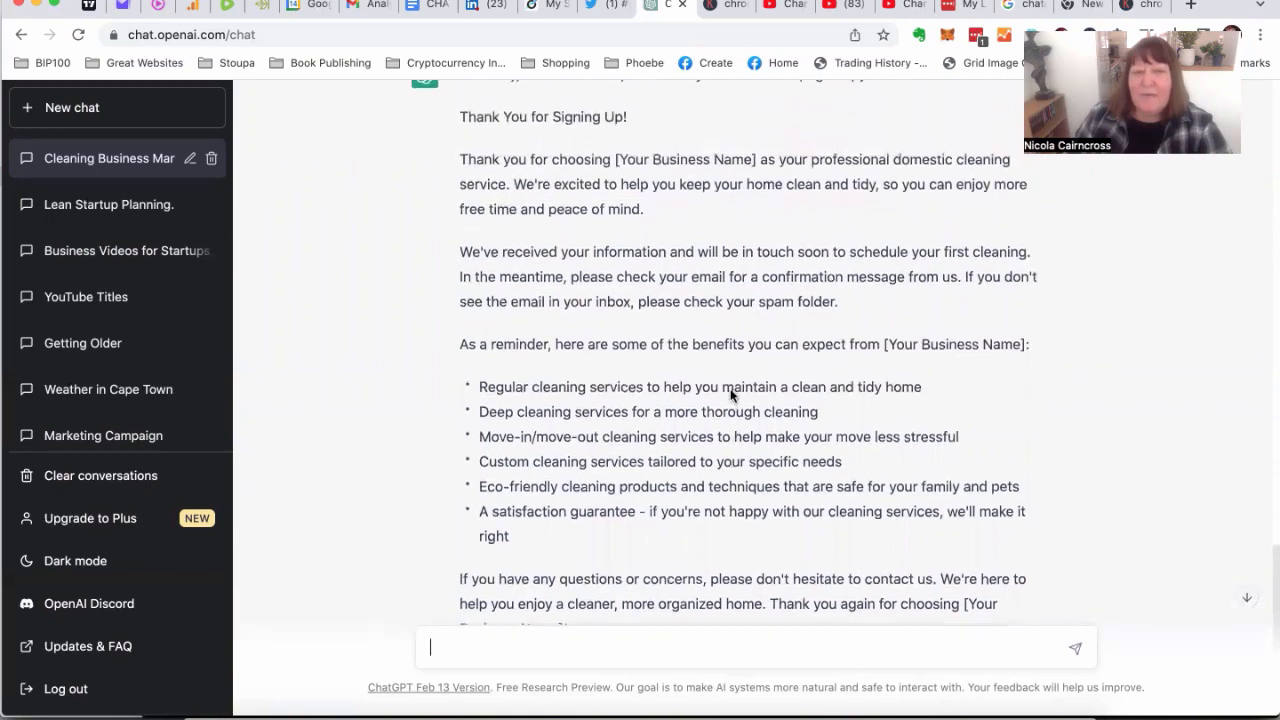
scroll(731, 395, down, 2)
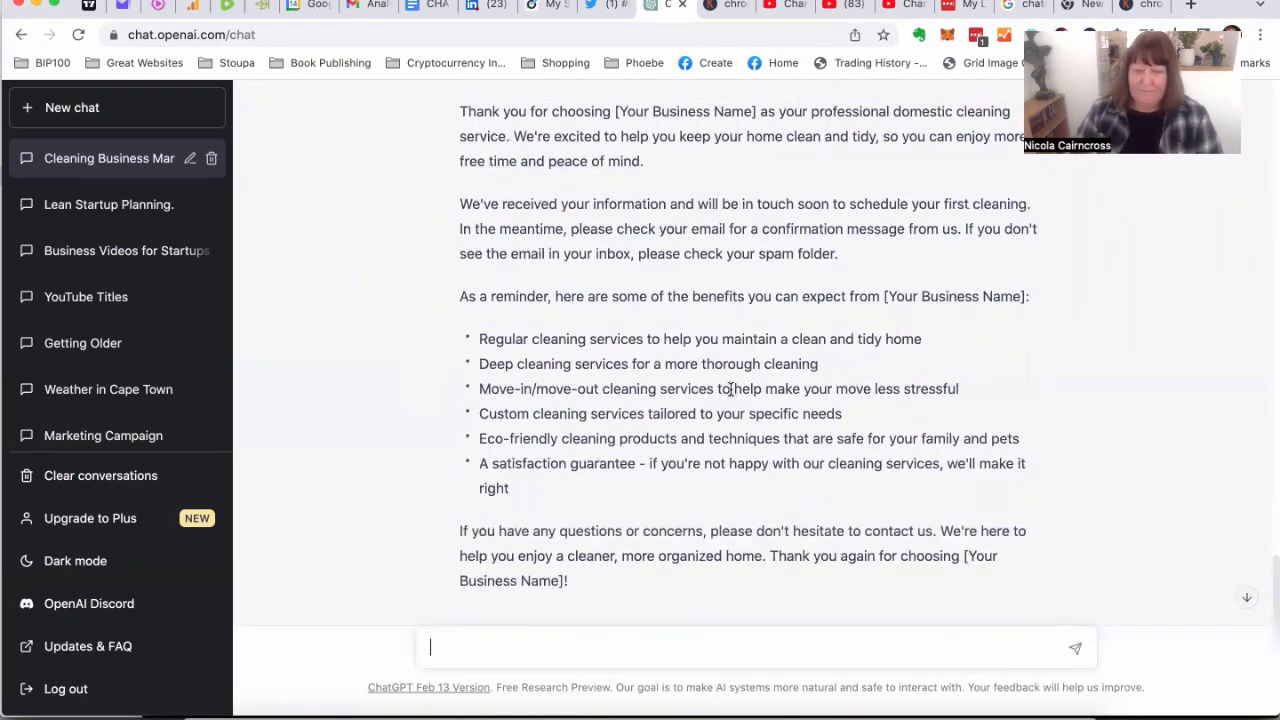
text(You assumed)
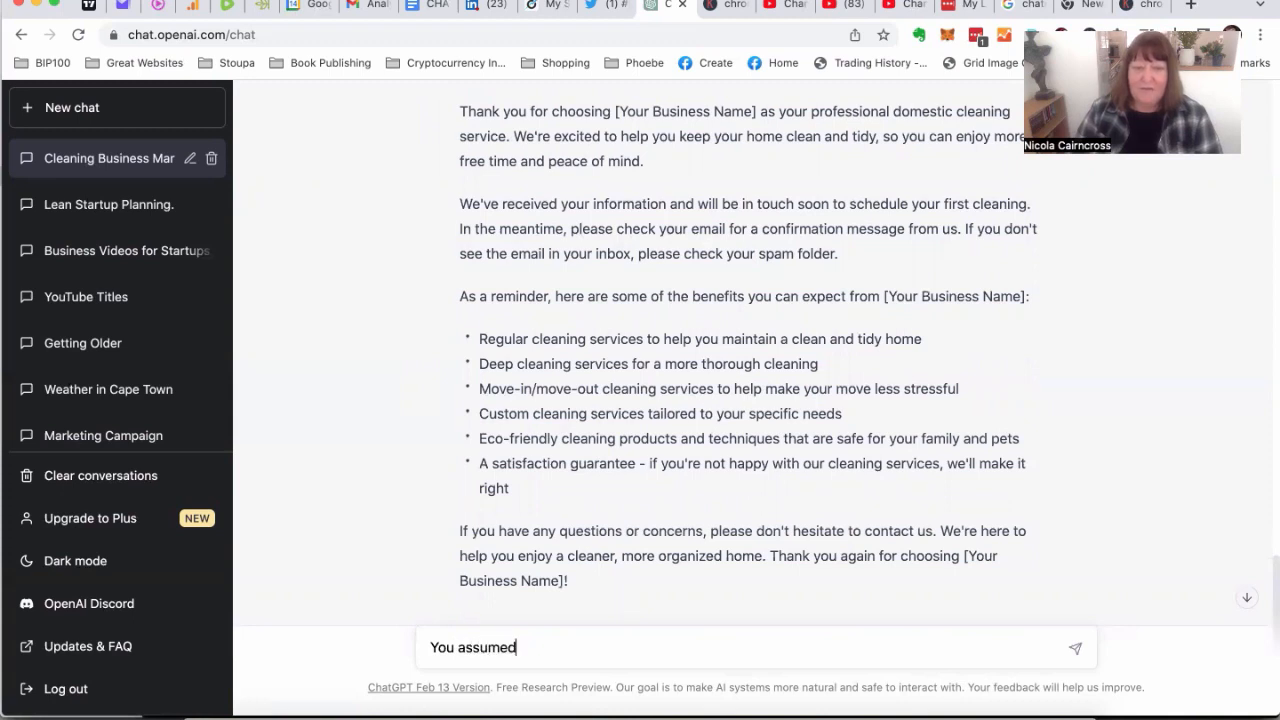
text( they had signed up for the )
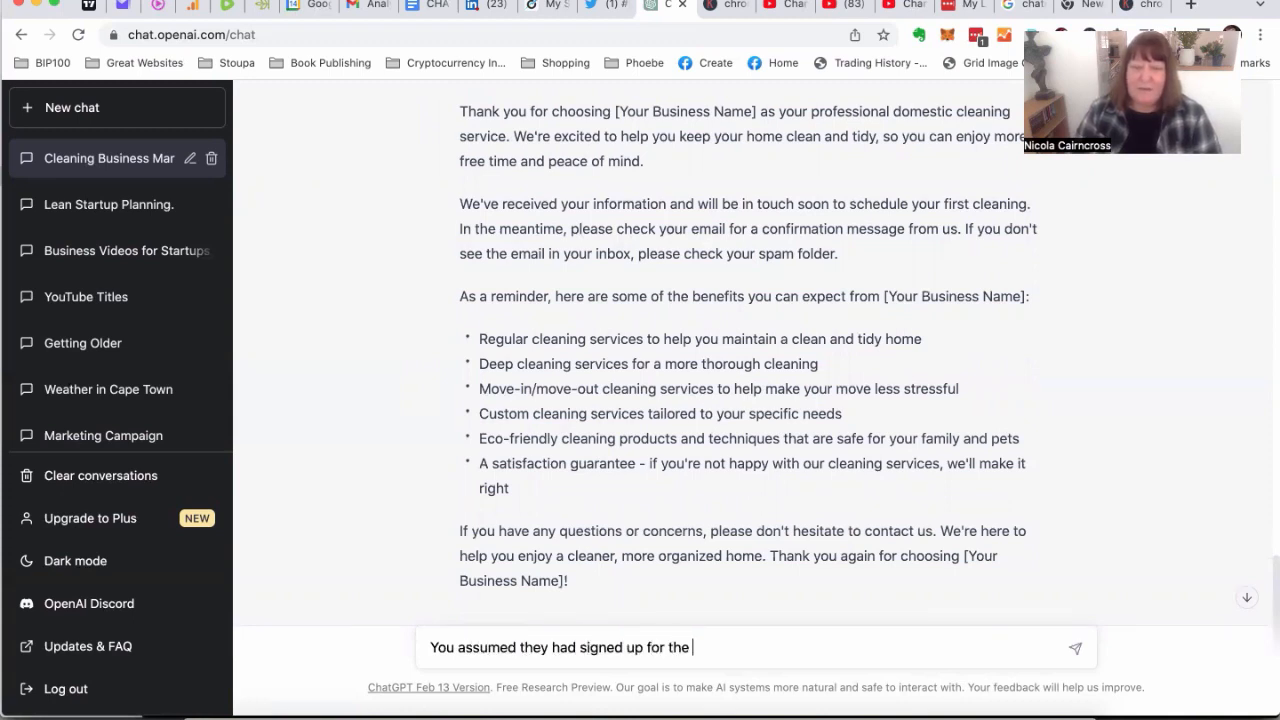
text(service)
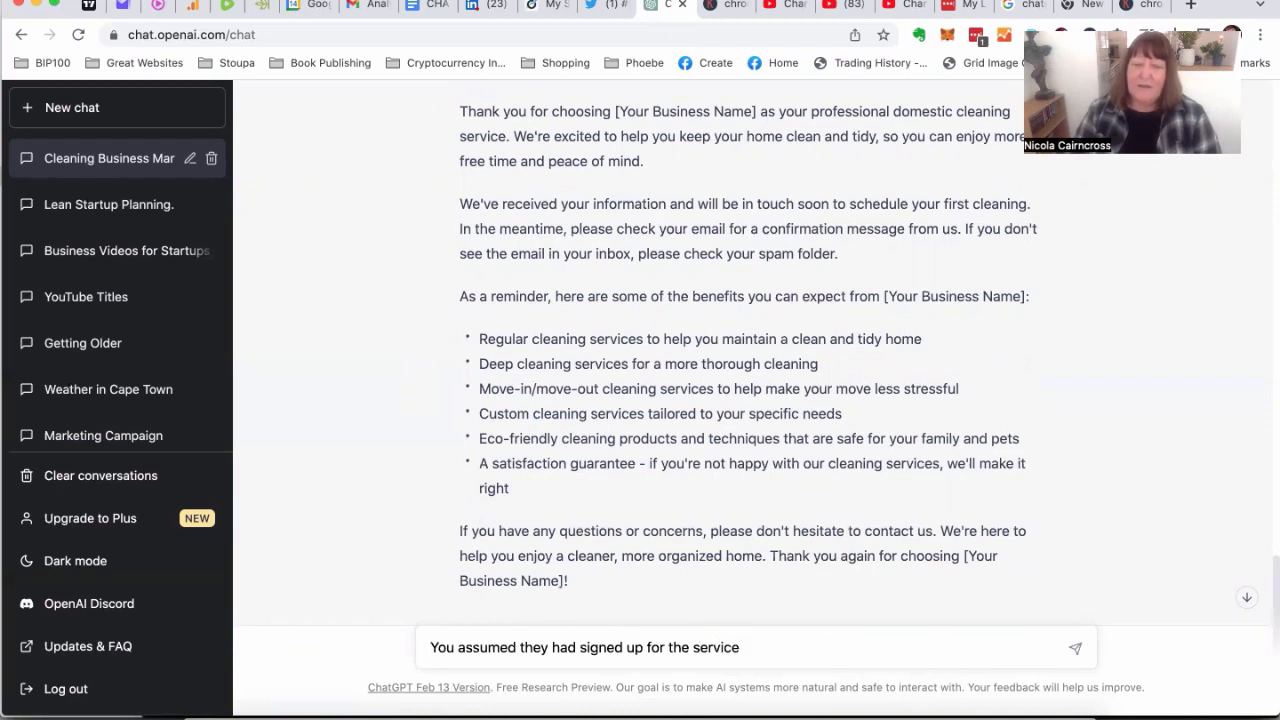
text( but actually they have just signed up for the newsletter.  Please)
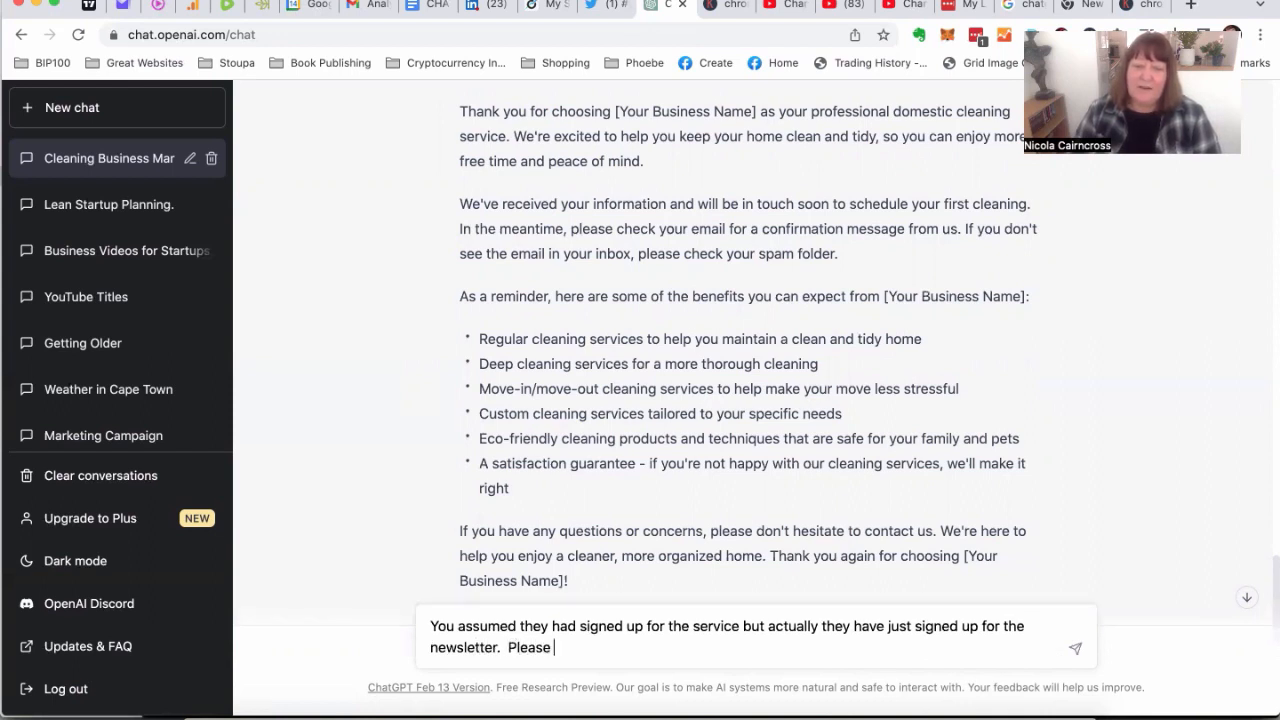
text( rewrite the above accordingly)
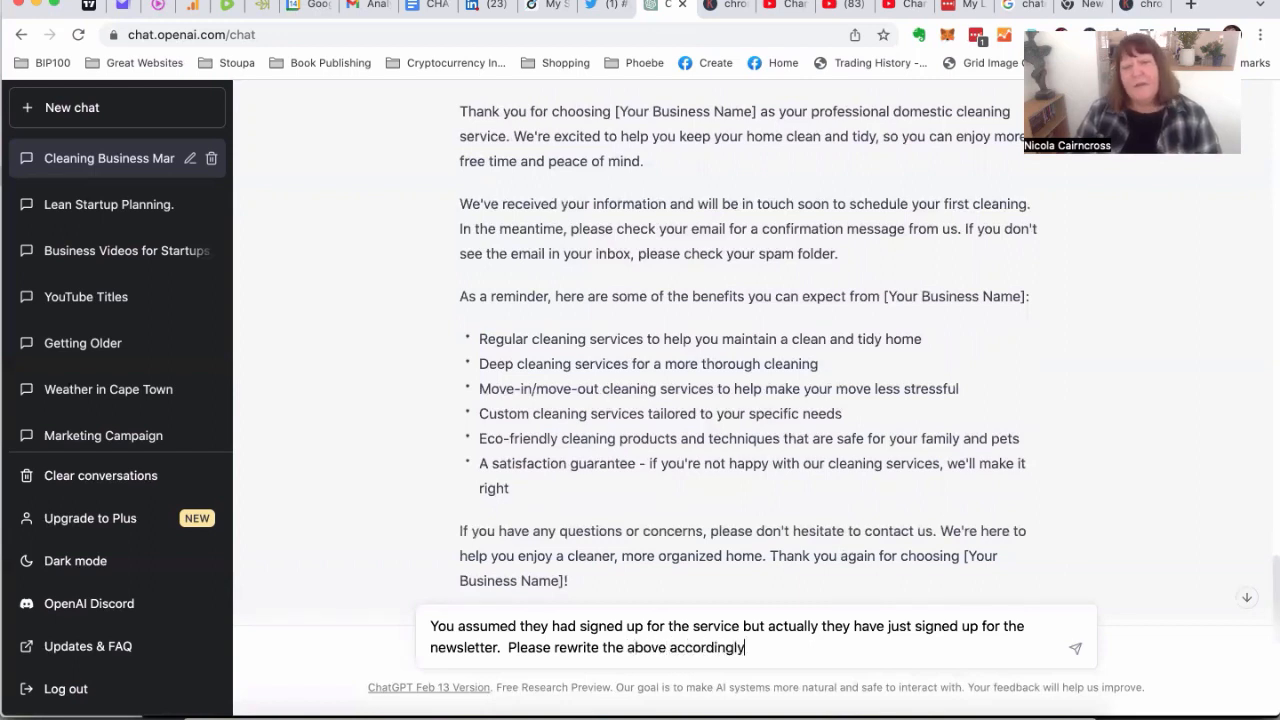
key(Return)
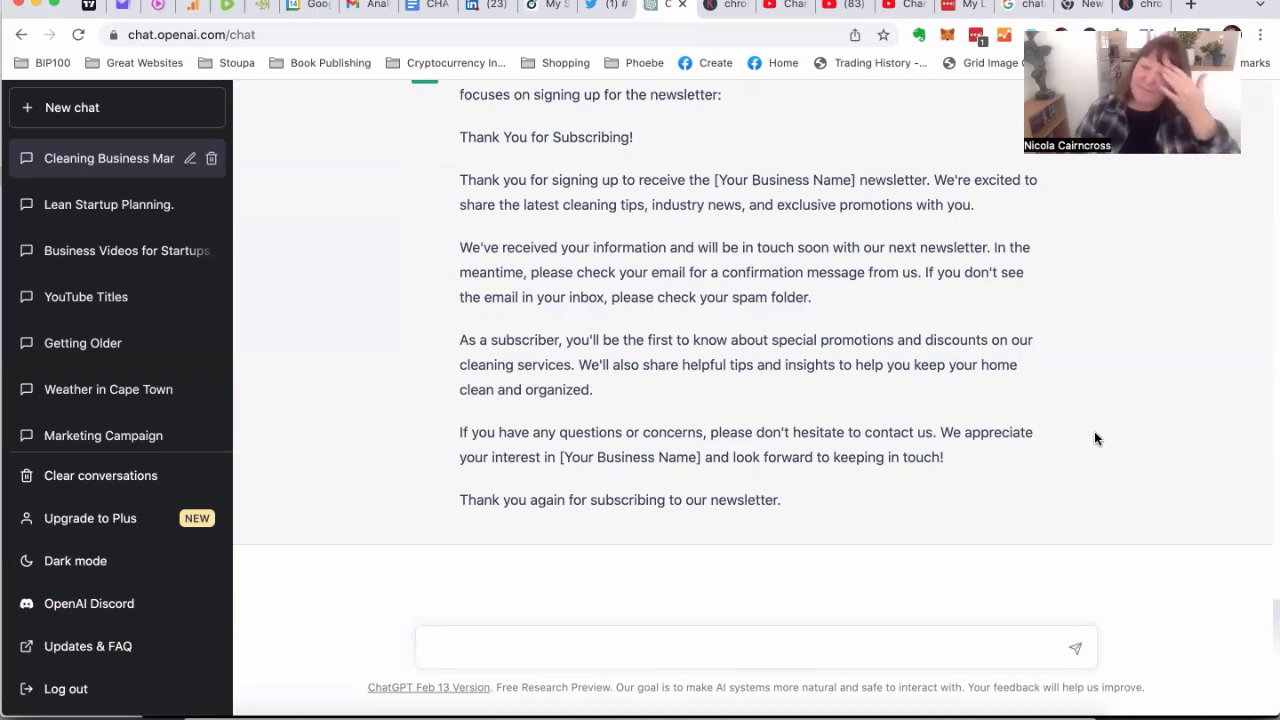
- Ask for the Thank You page copy above to be rewritten for a single optin newsletter
text(Please rewr)
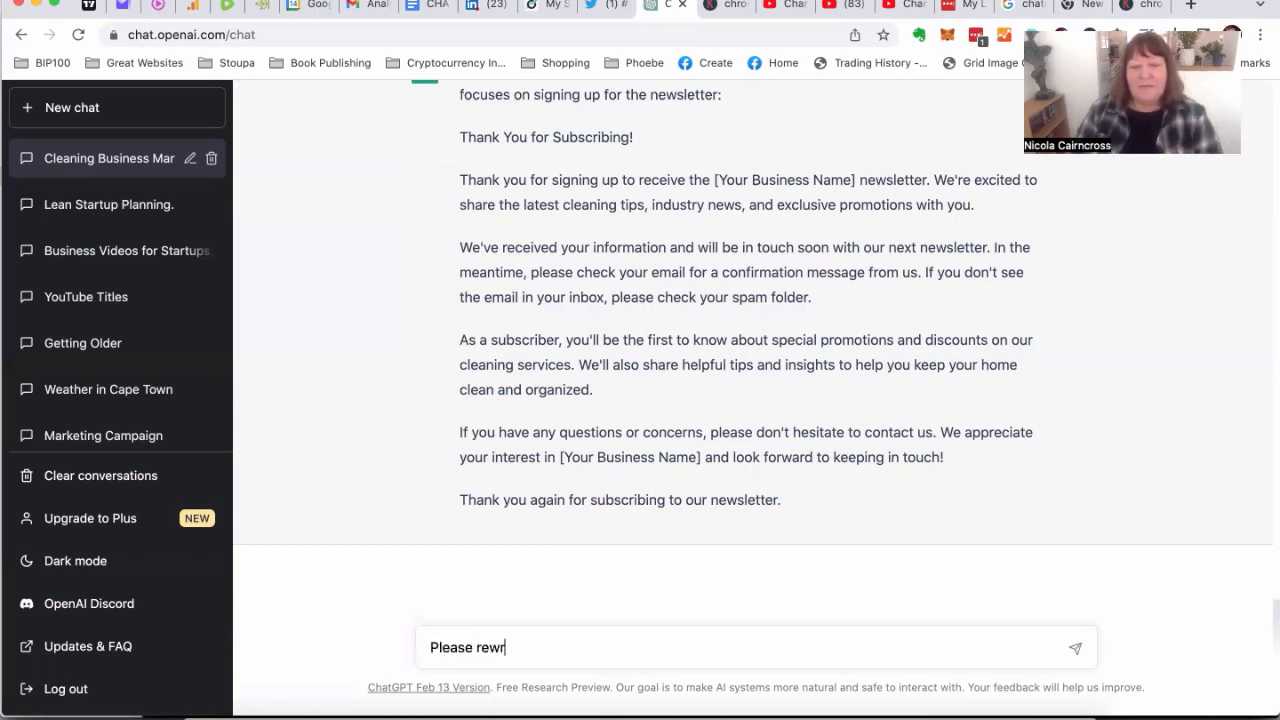
text(ite tehhe above for a singl)
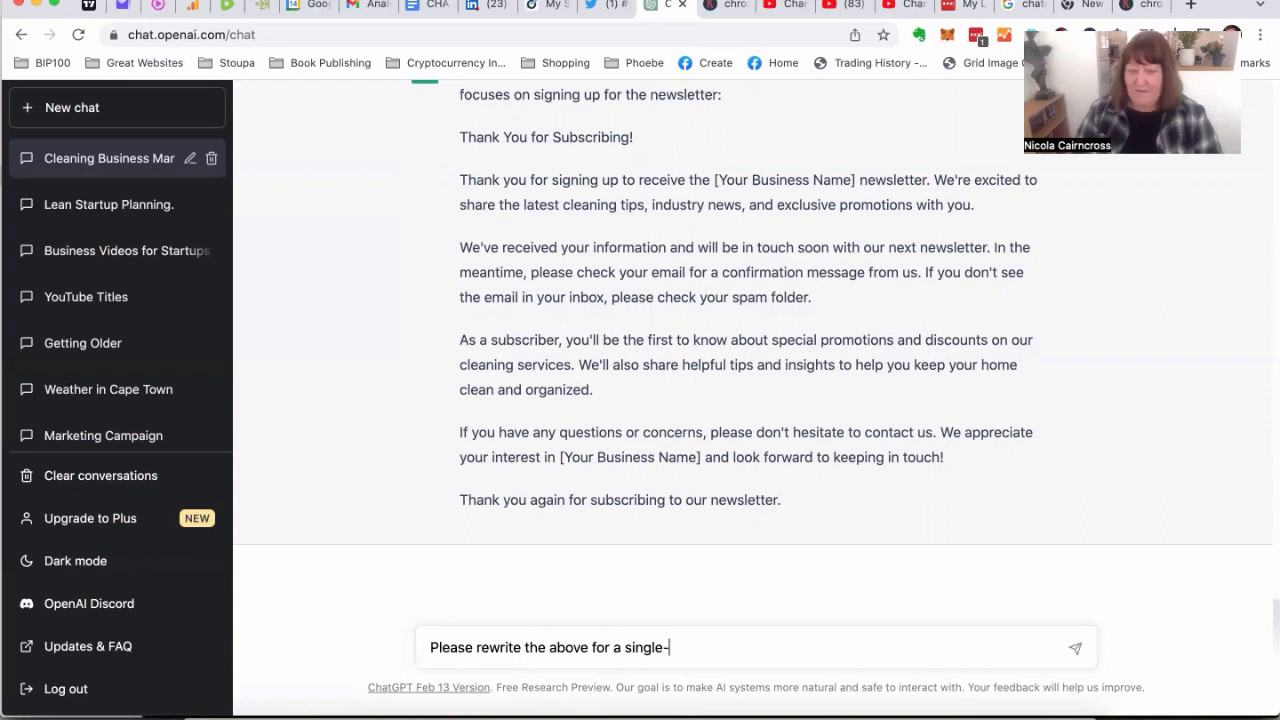
text(e optin newsletter)
key(Return)
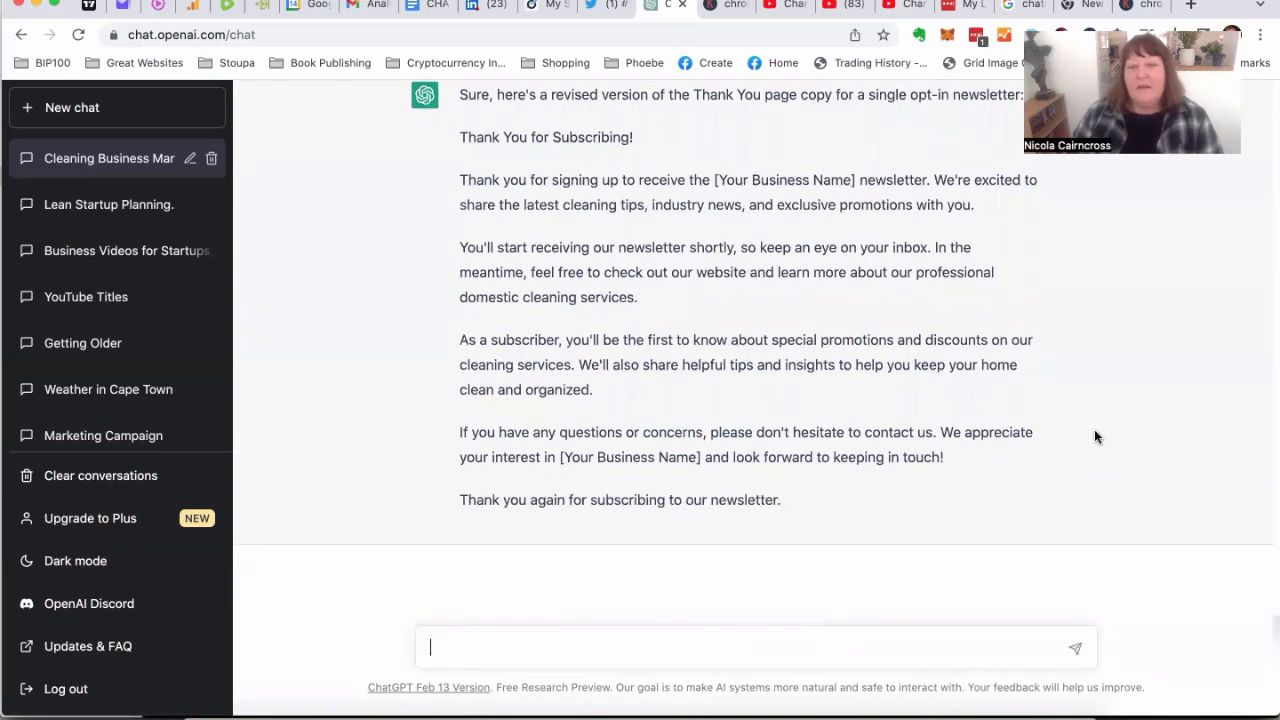
- Request 20 tweets to promote the local domestic cleaning business on social media, and stop the response while tweet 11 is being generated
scroll(1094, 436, up, 10)
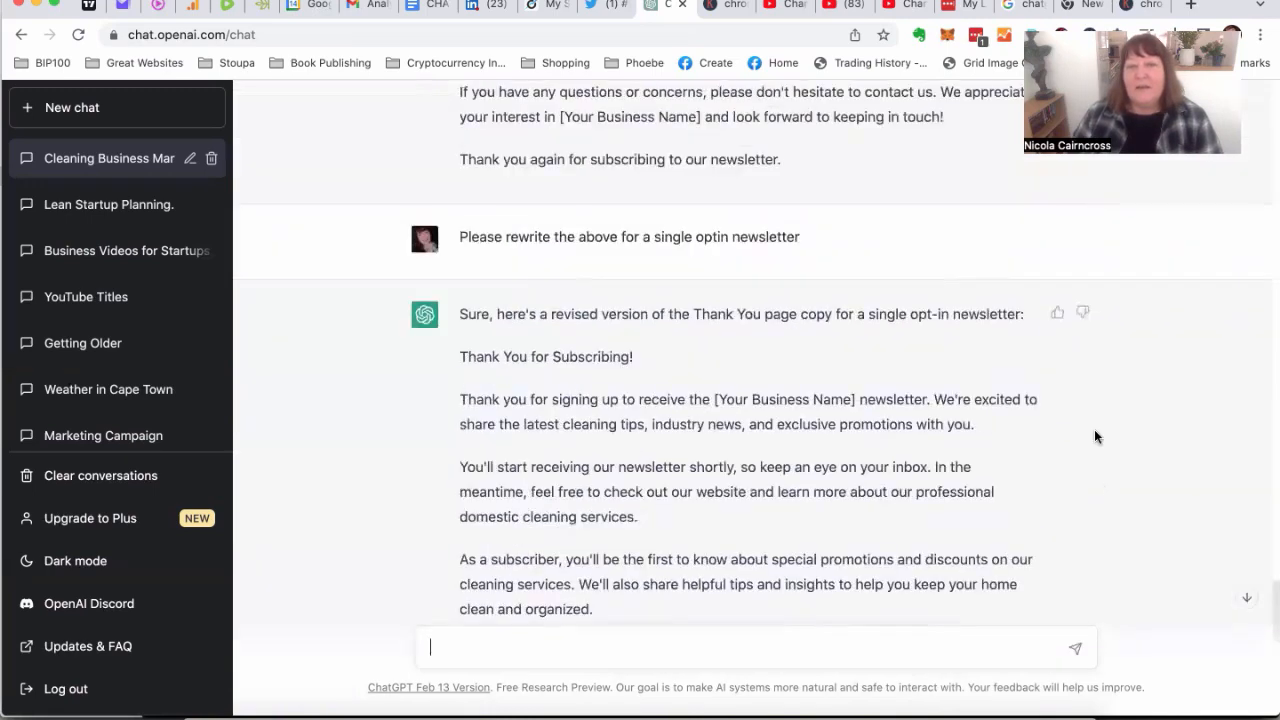
scroll(1094, 436, up, 4)
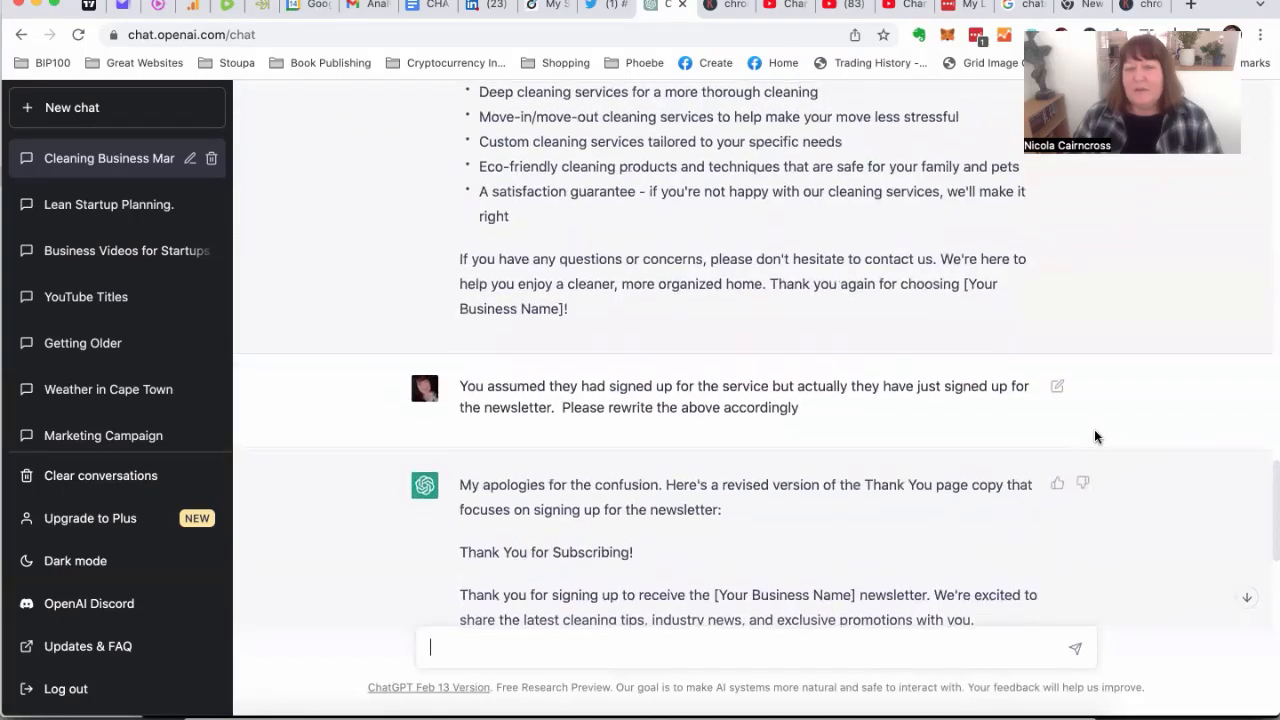
scroll(1094, 436, down, 4)
scroll(1094, 436, down, 8)
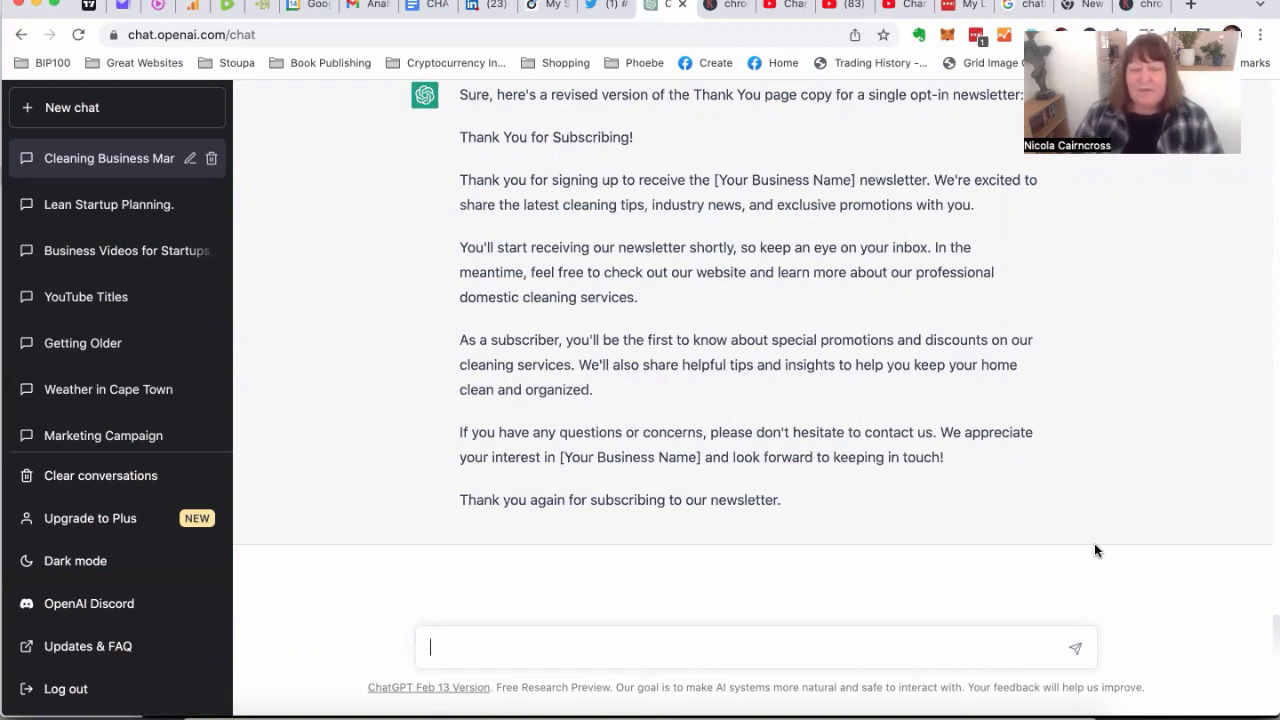
text(I want to)
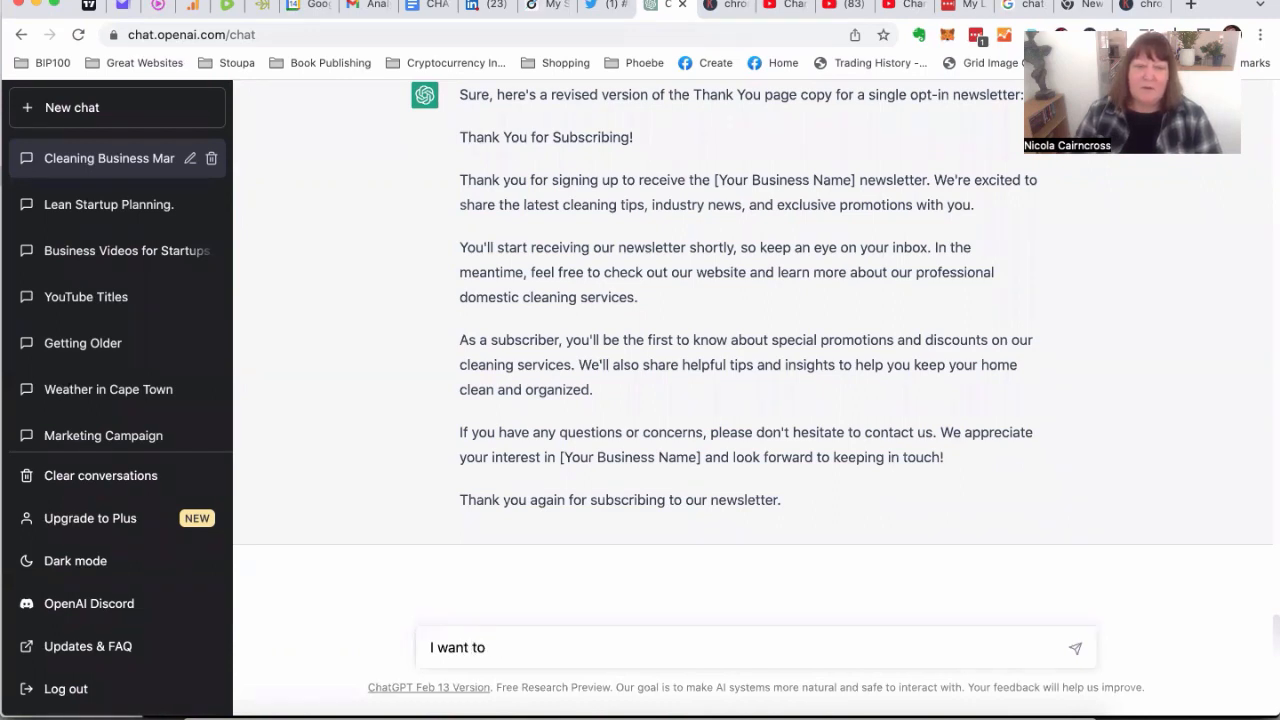
text(0 promote my l)
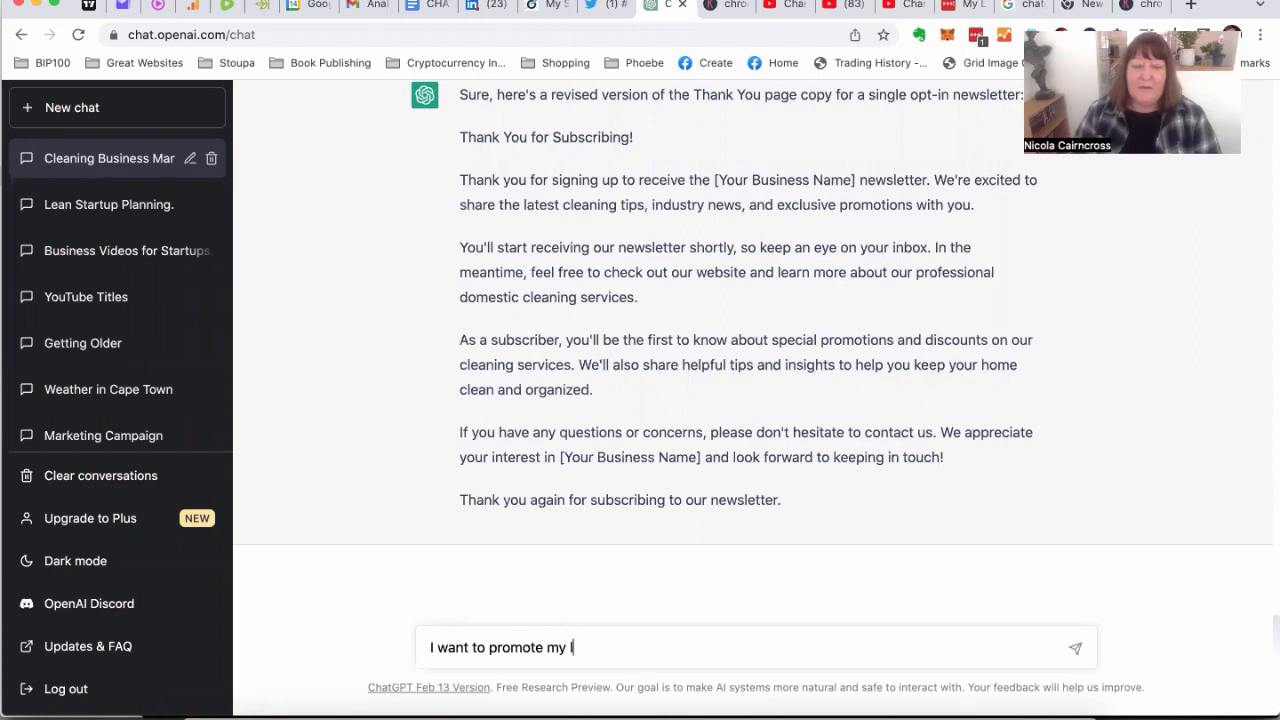
text(ocal domesti)
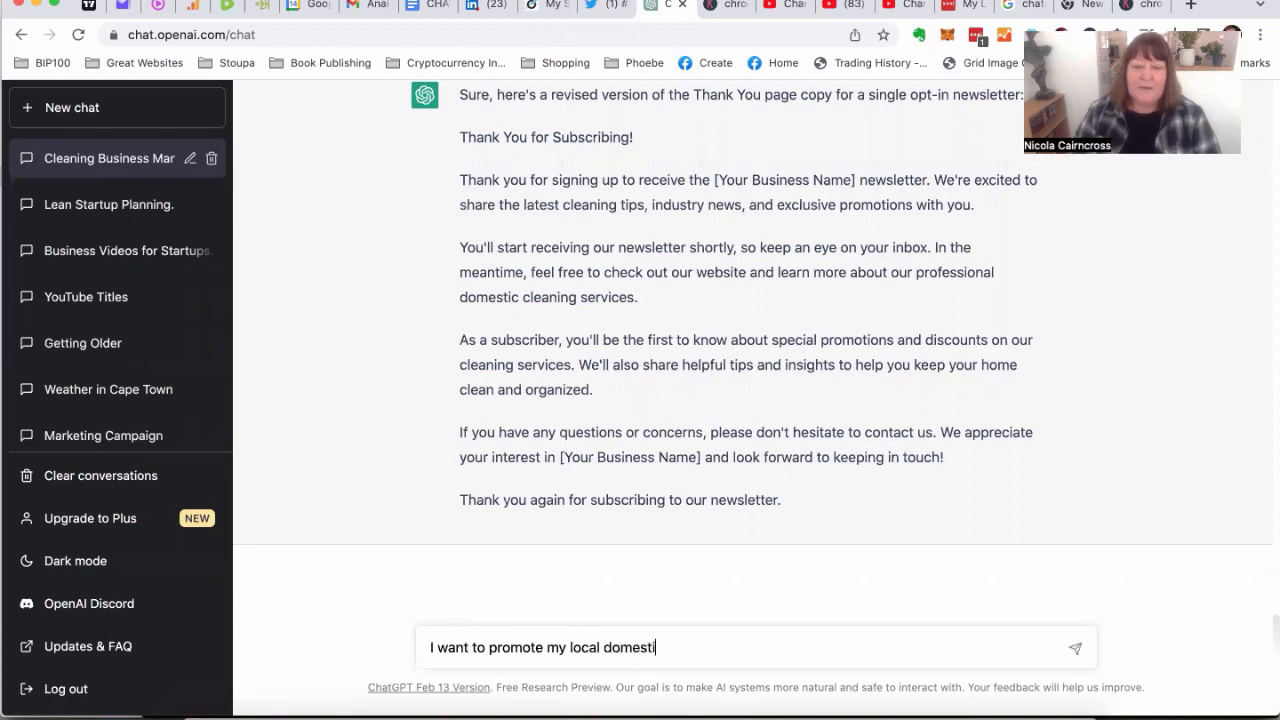
text(c cleanring)
key(BackSpace)
text(ing business on social )
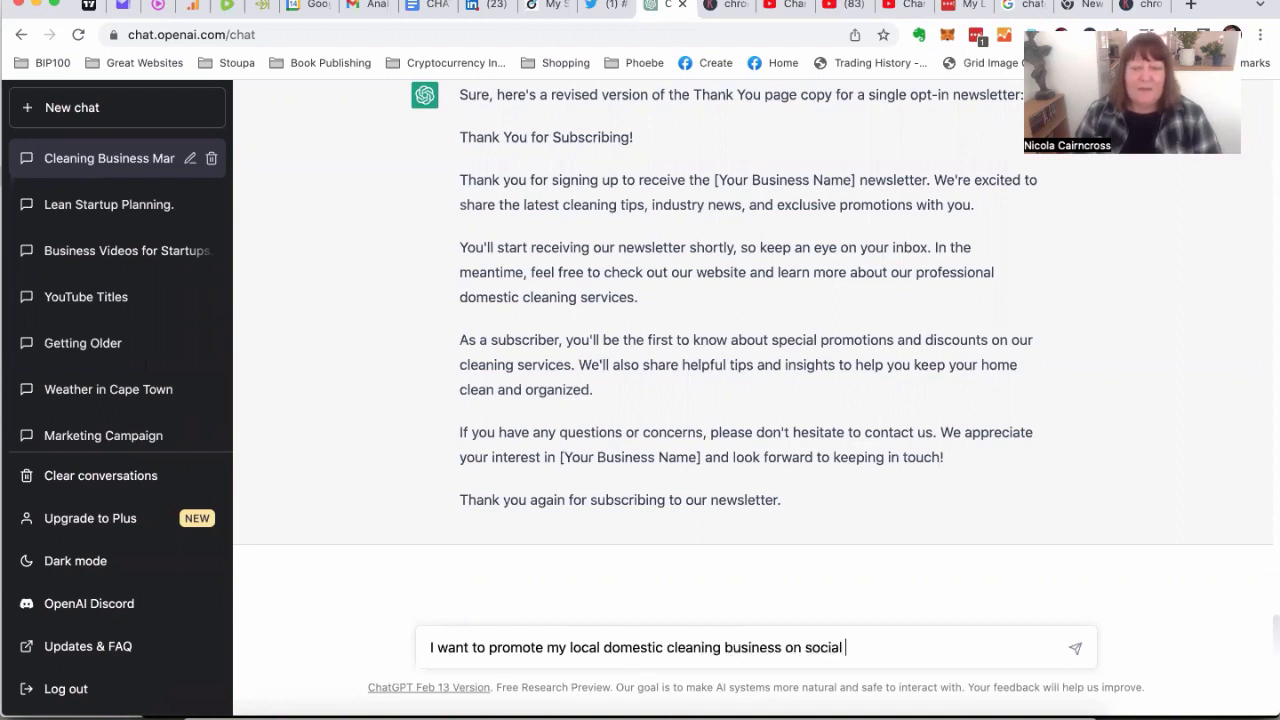
text(media.  Please write)
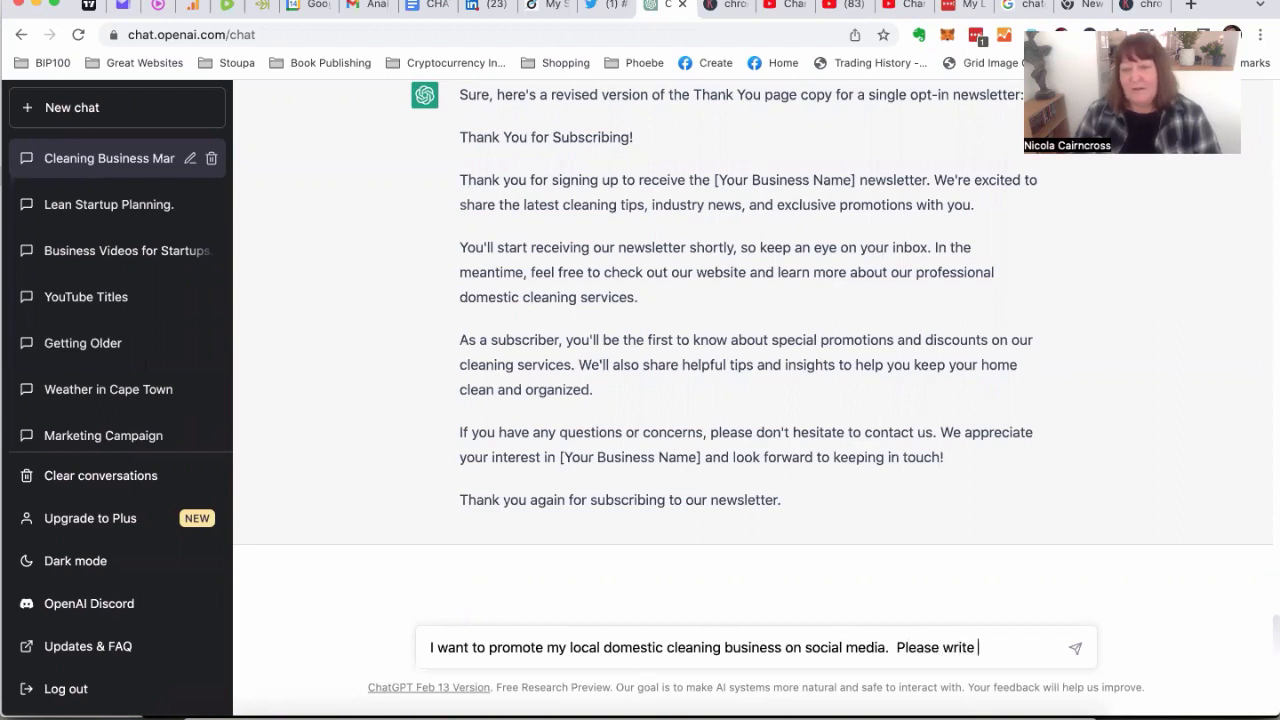
text( 20 )
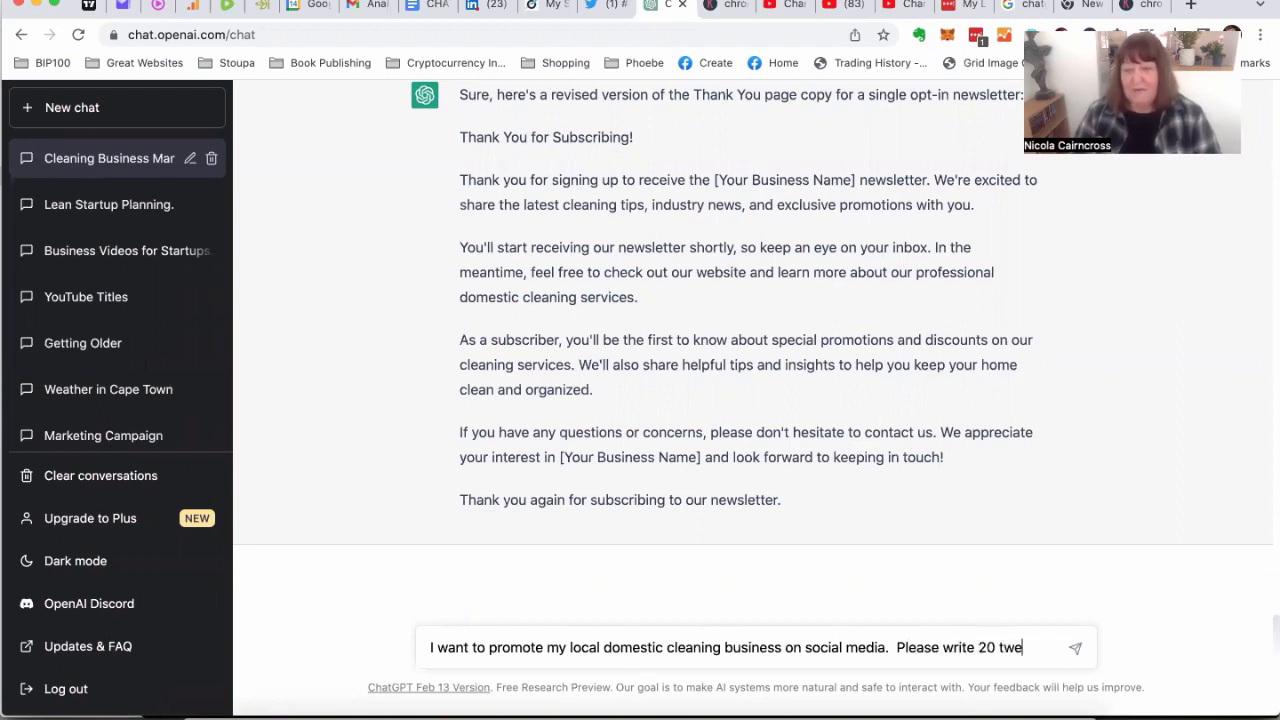
text(tweets for me)
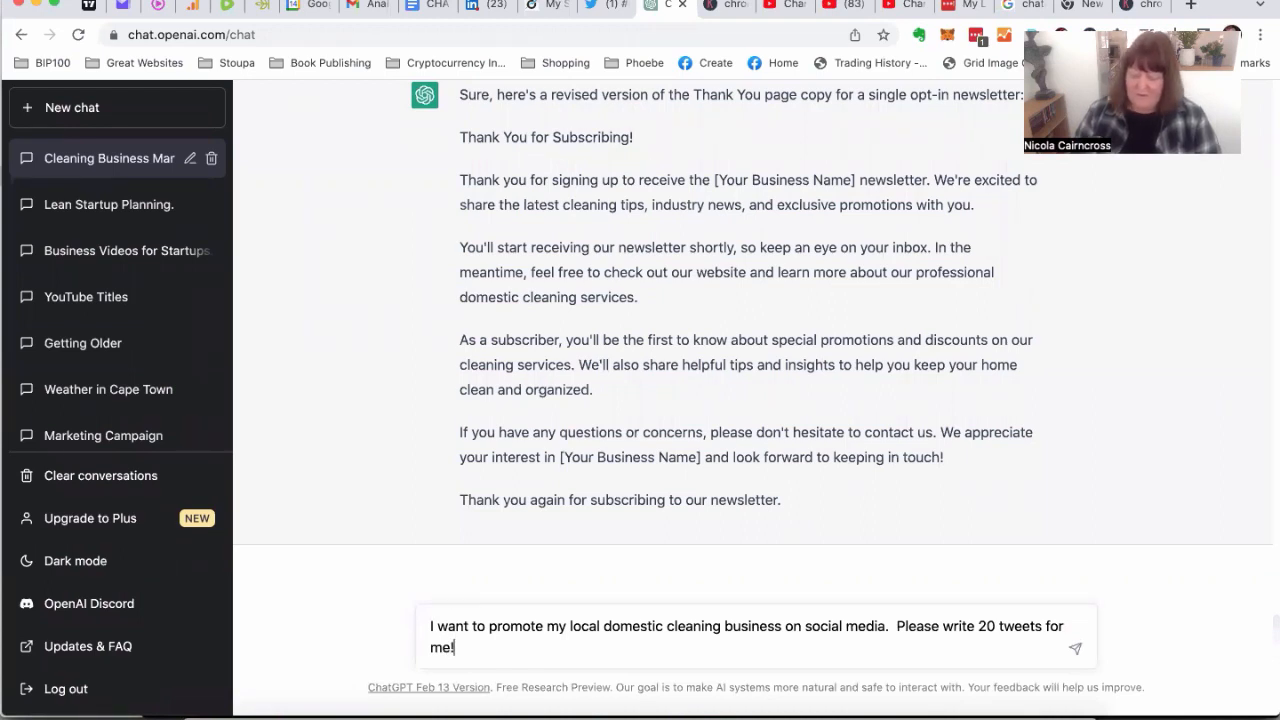
key(Return)
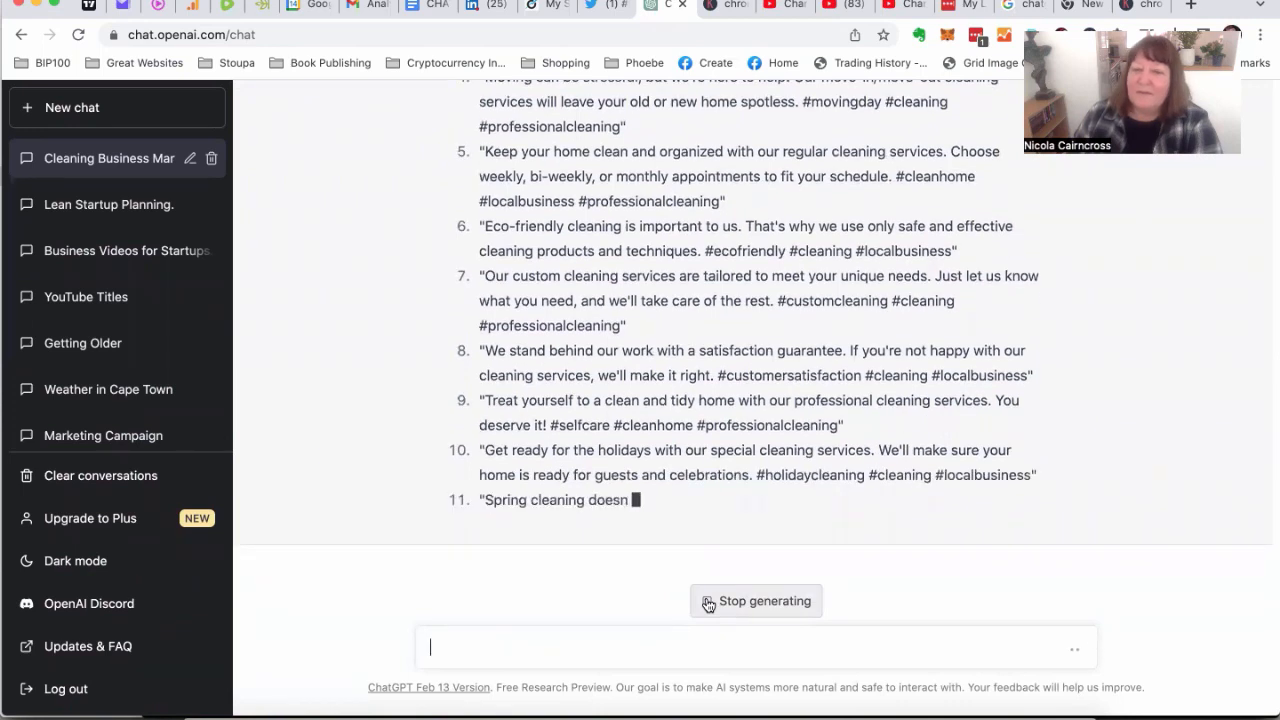
click(708, 602)
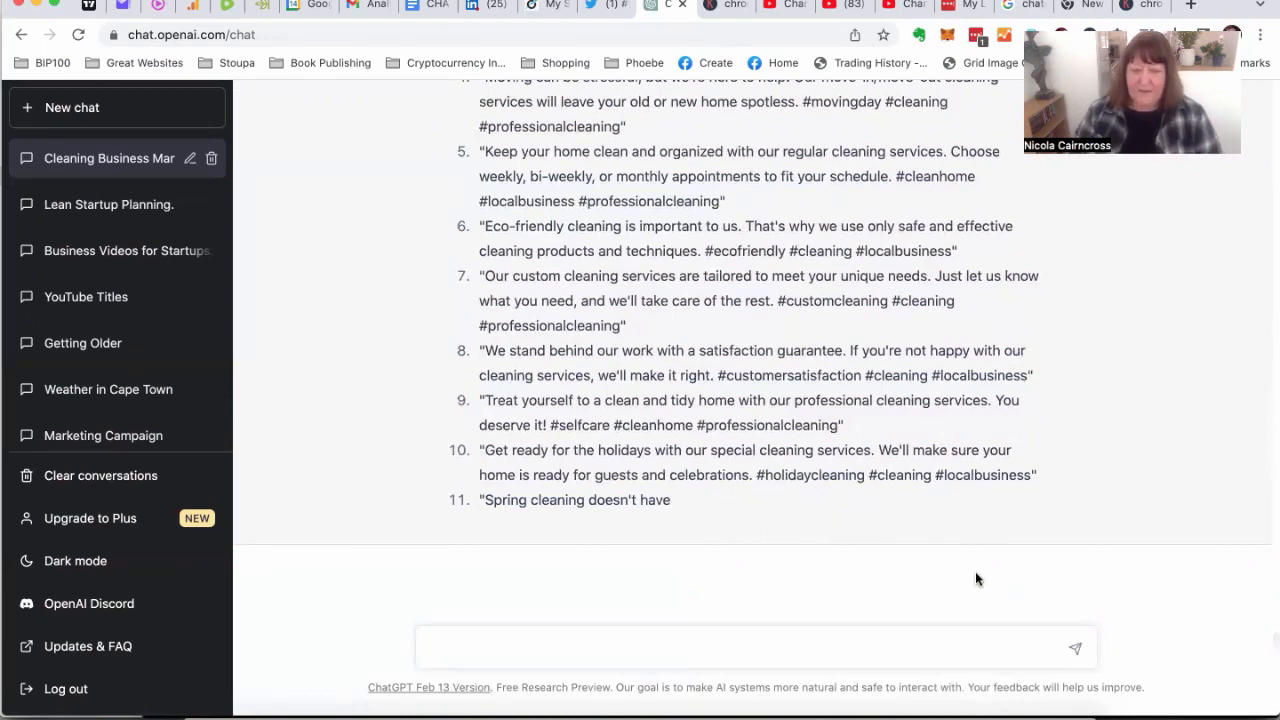
- Send a prompt asking for three case studies from satisfied customers for the local domestic cleaning business
click(924, 638)
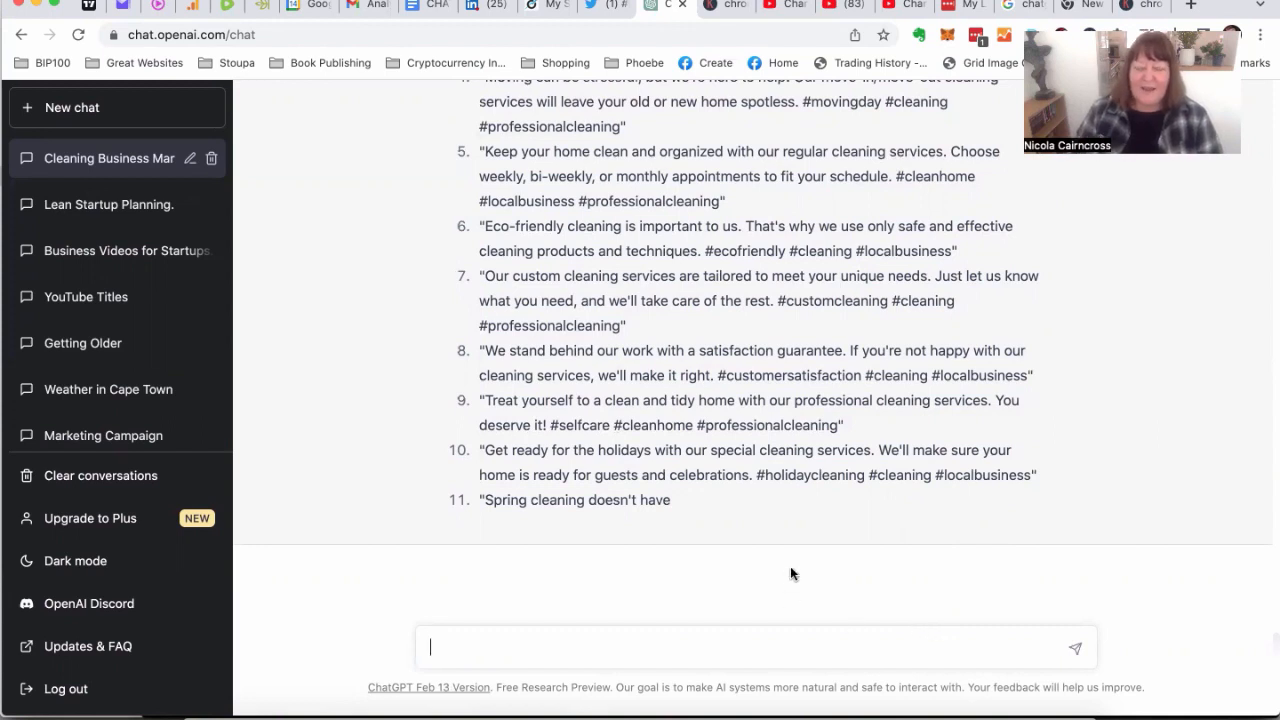
text(Write)
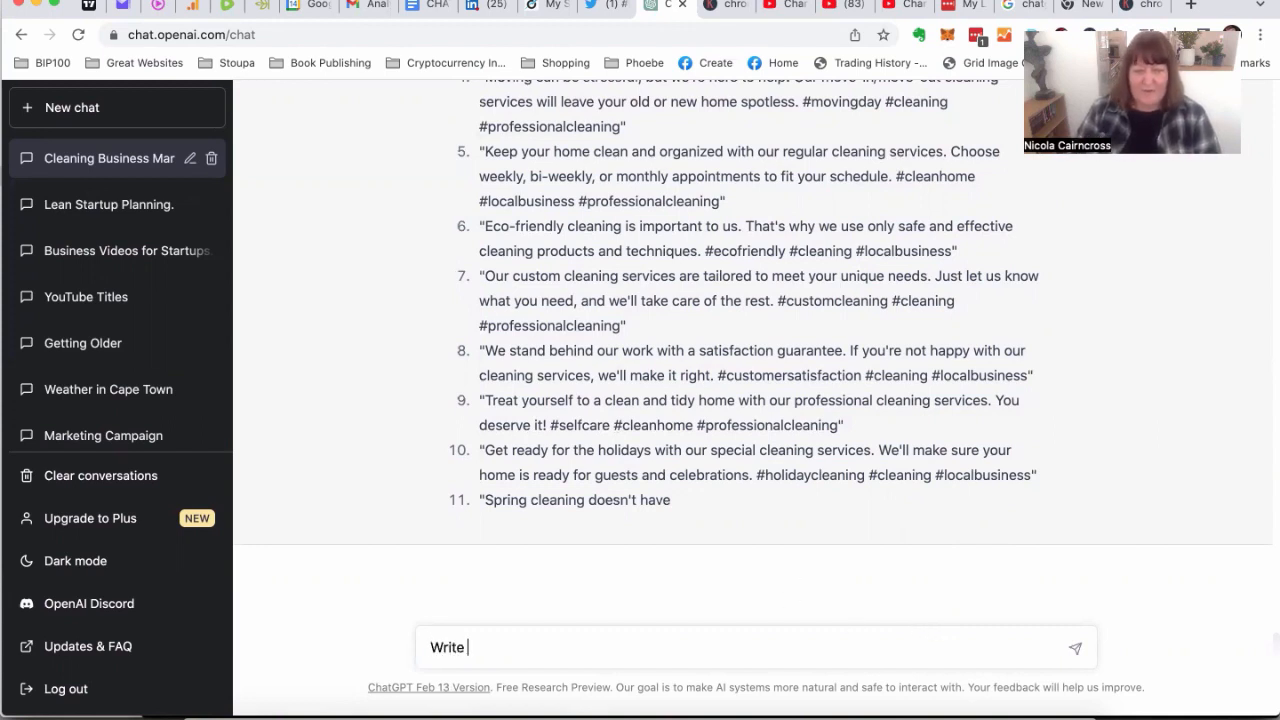
text( three case studies f)
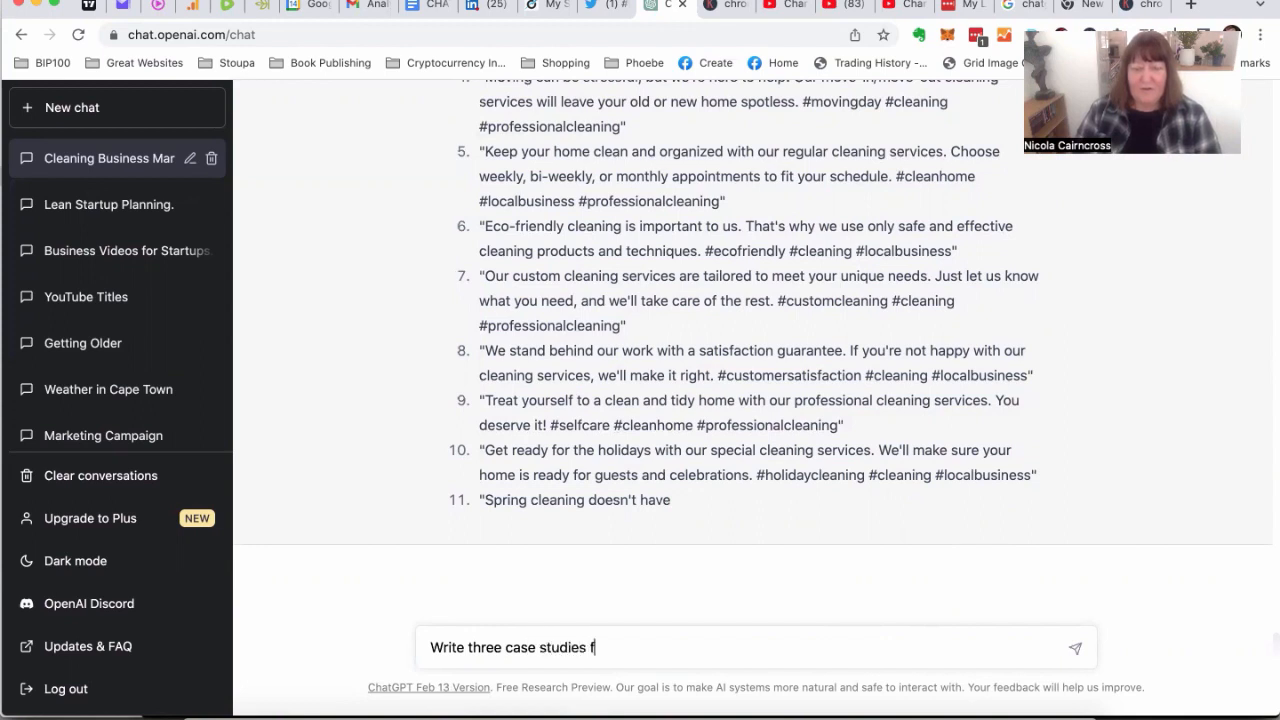
text(rom satis)
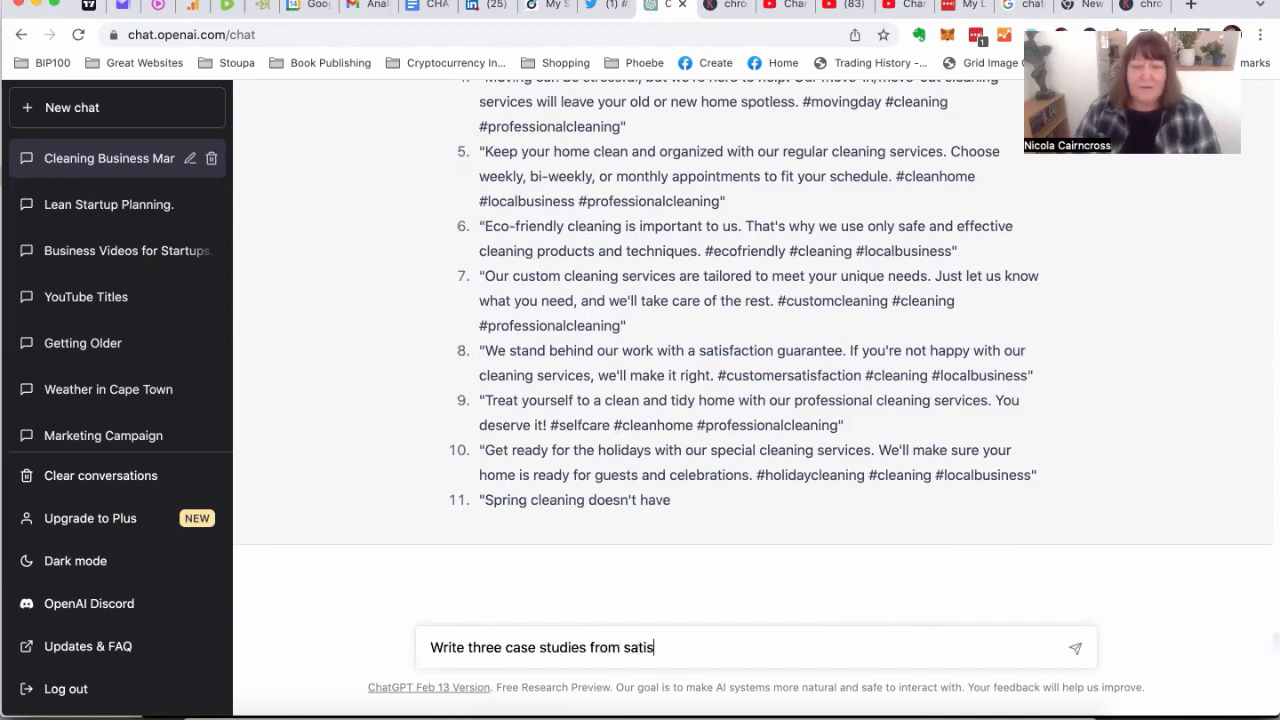
text(fied customers for my)
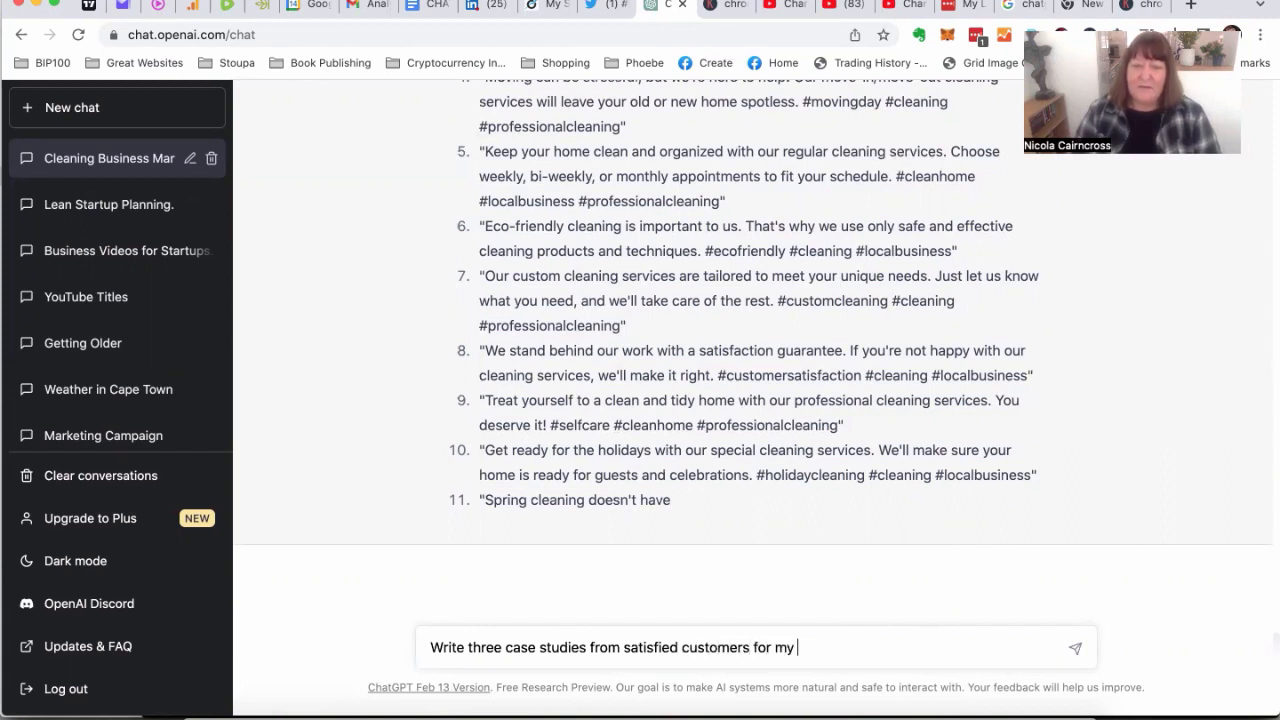
text( local domestic cle)
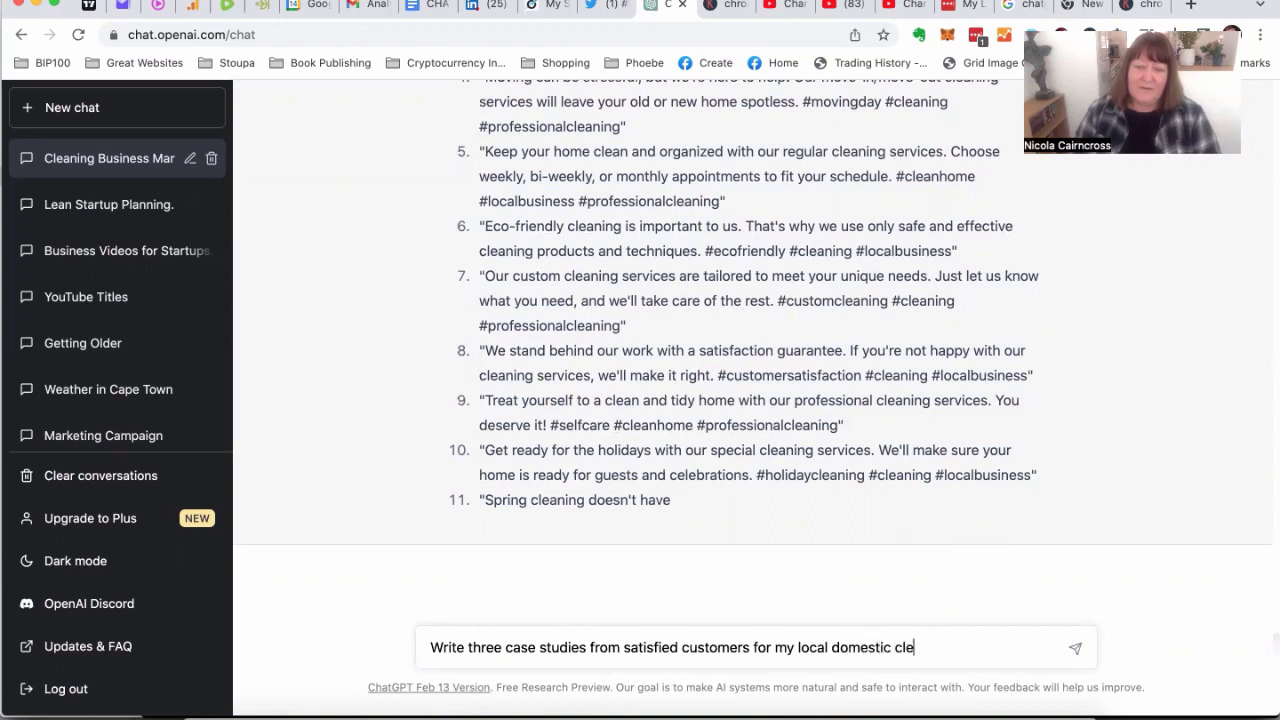
text(aning business)
key(Return)
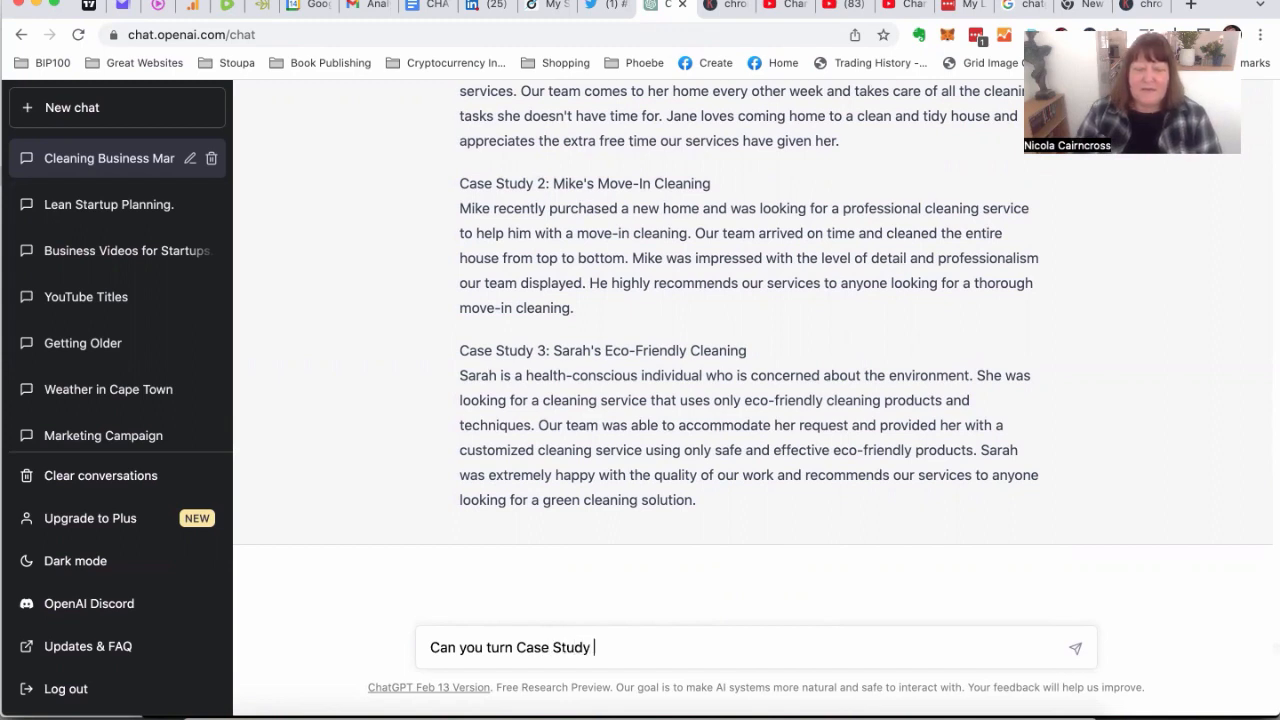
- Ask ChatGPT to turn Case Study 2 into a longer blog post
text(into a)
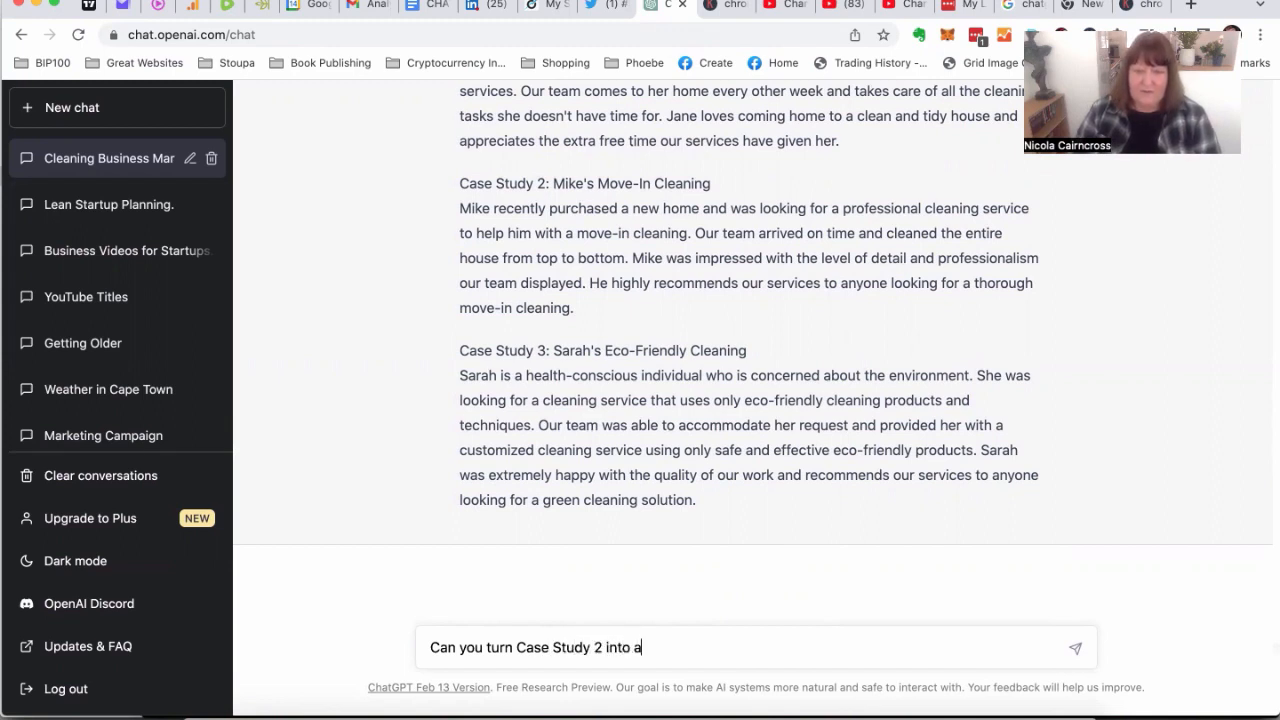
text( longer blog post)
key(Return)
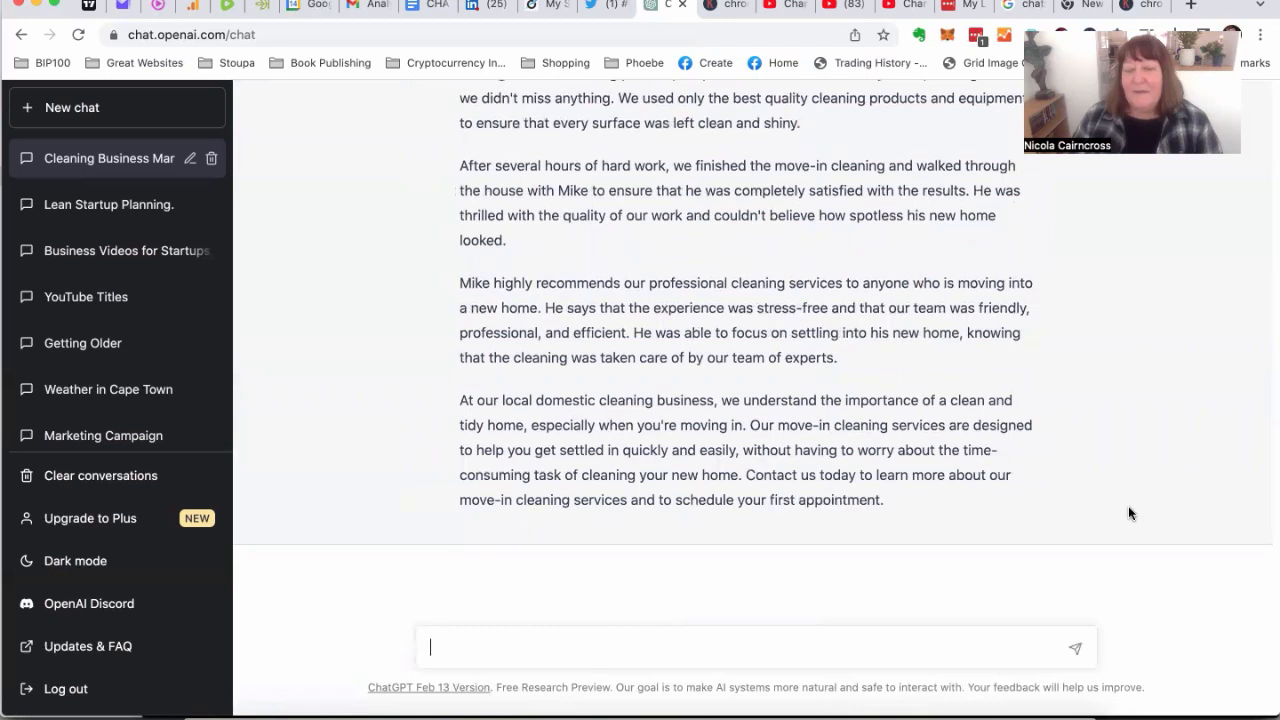
- Ask ChatGPT to write a 300 word version of case study 2
text(Now )
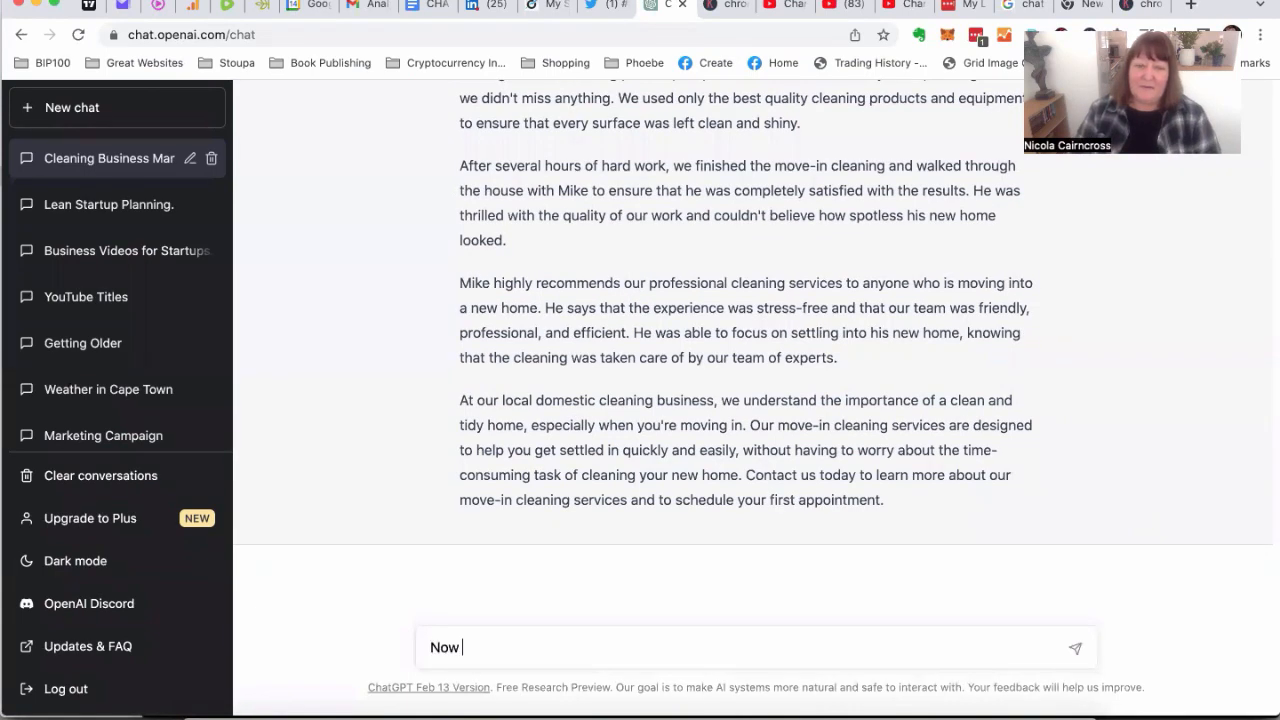
text(write a 300 word version of)
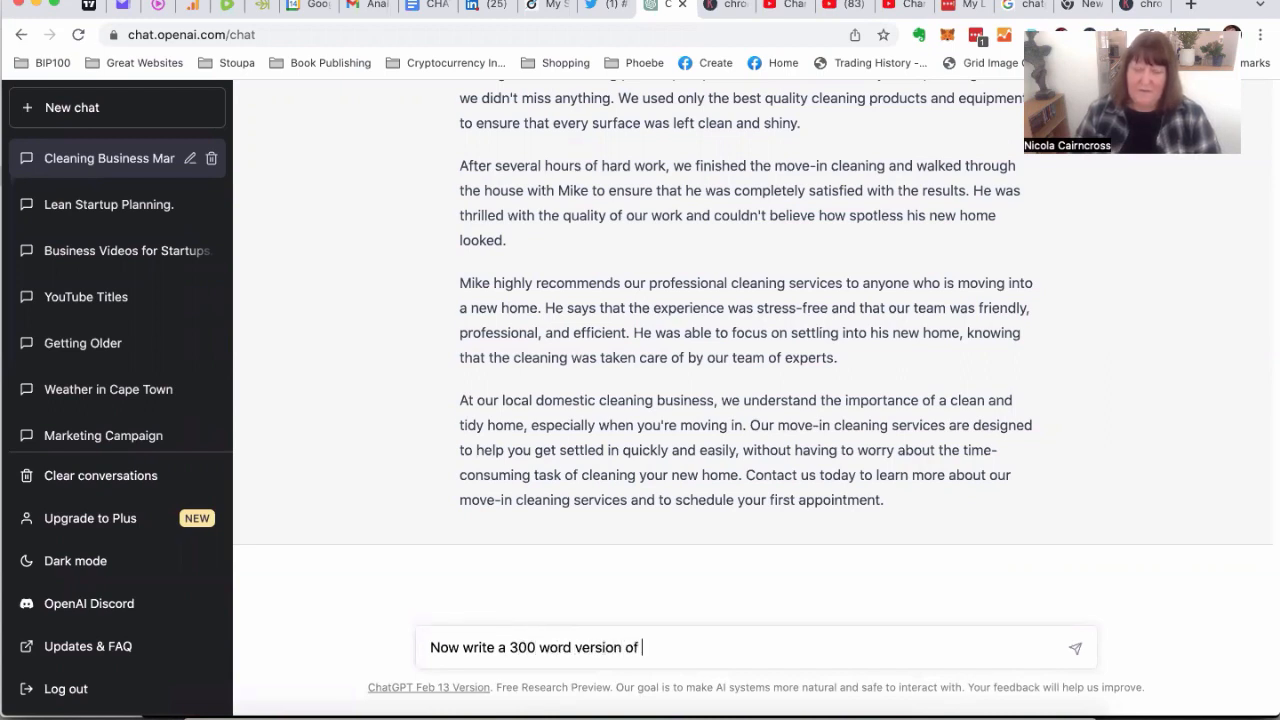
text( case study 2)
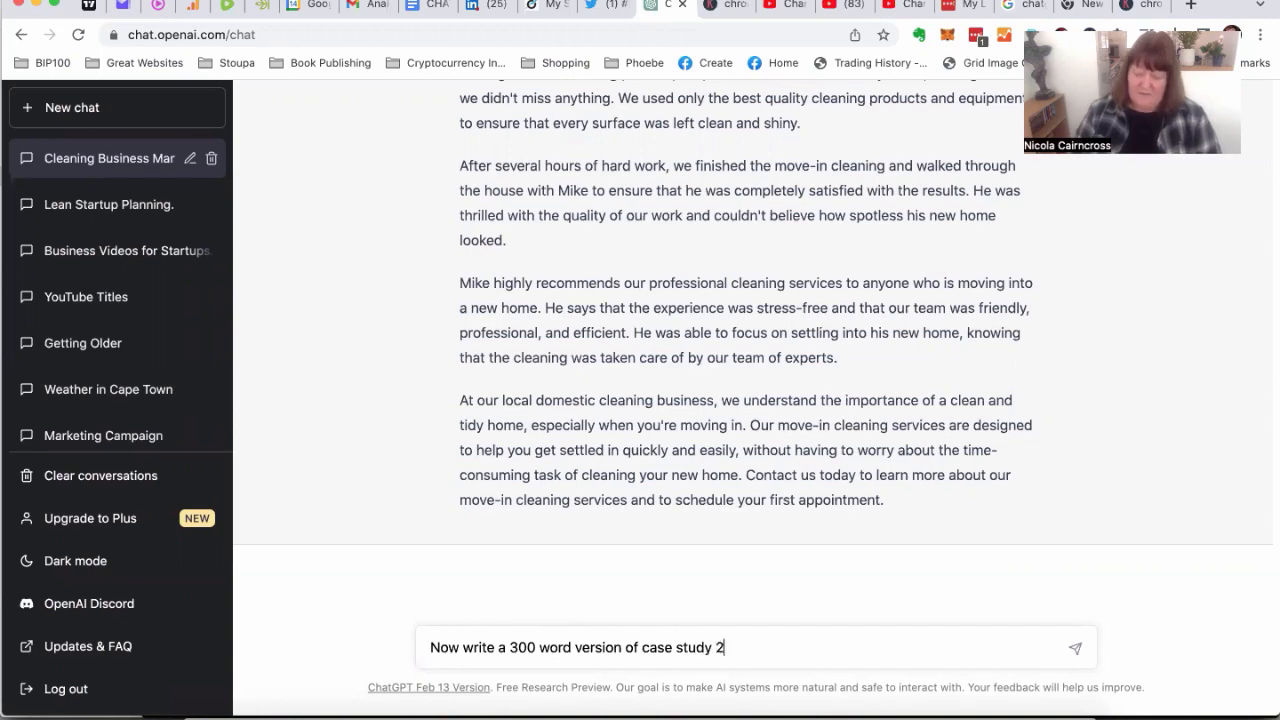
key(Return)
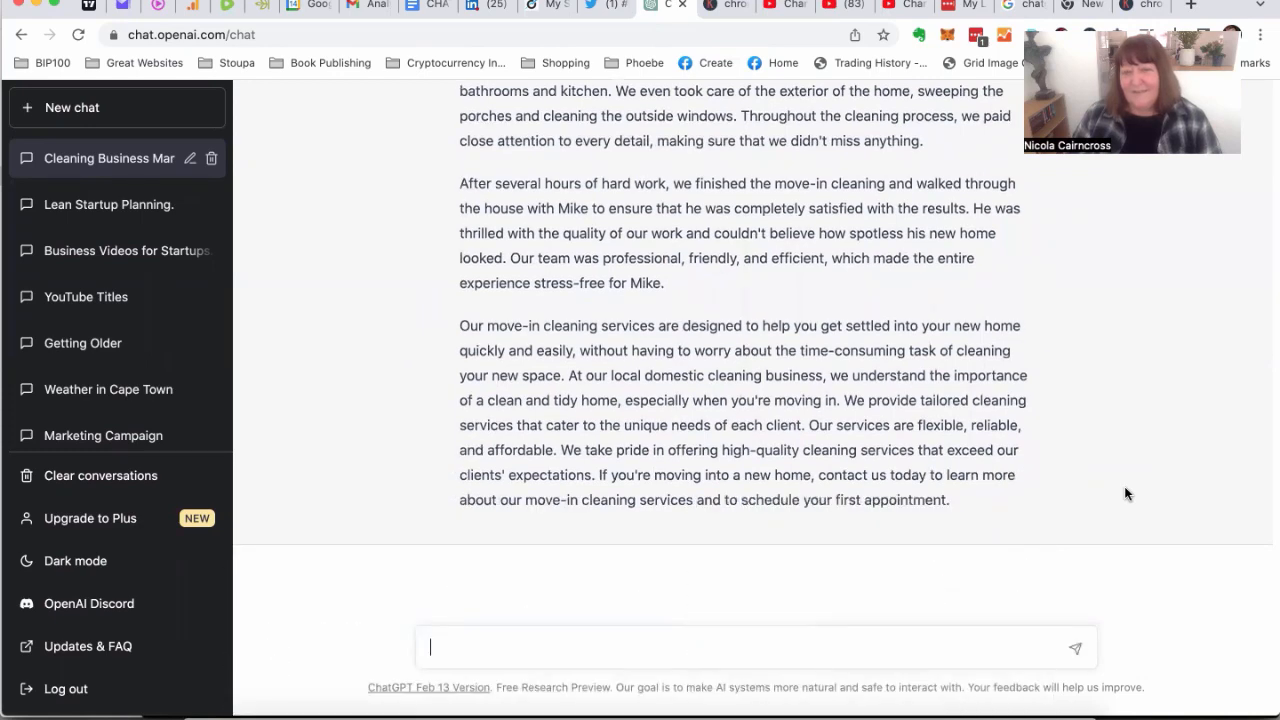
- Review the longer case study text and request a 100 word version of the above
scroll(1125, 488, up, 10)
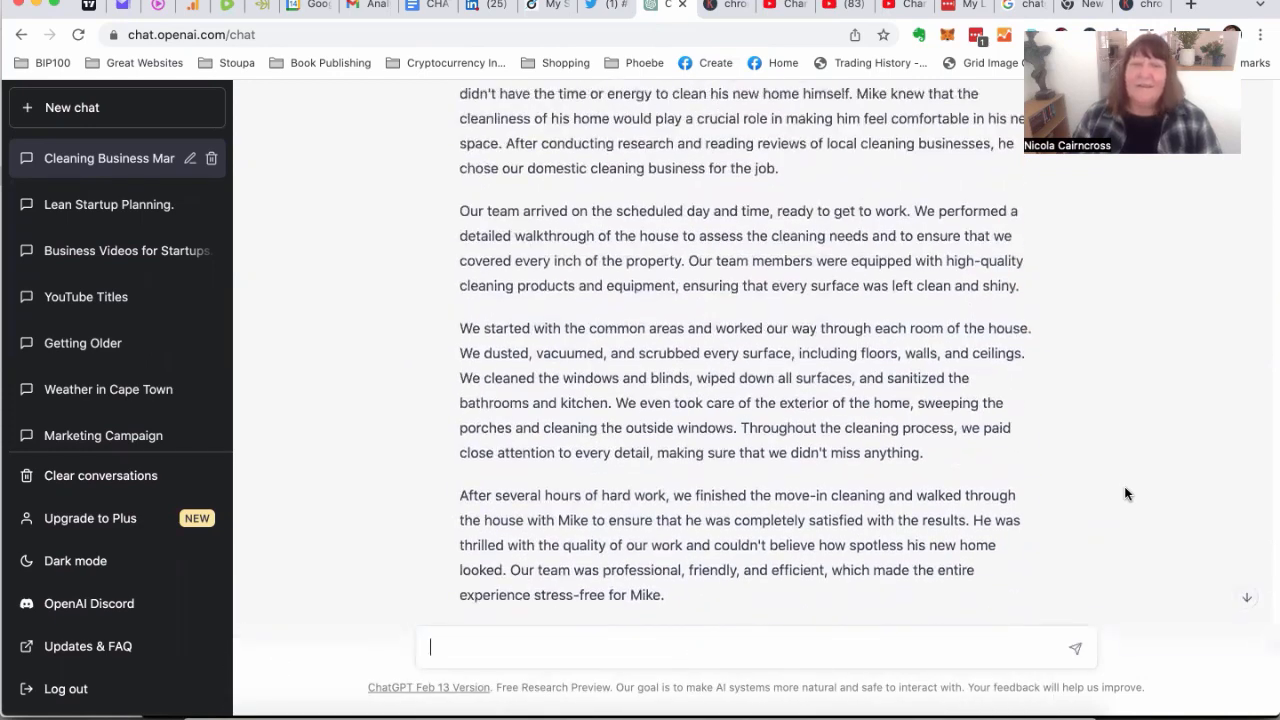
scroll(1124, 486, up, 4)
scroll(1124, 486, down, 9)
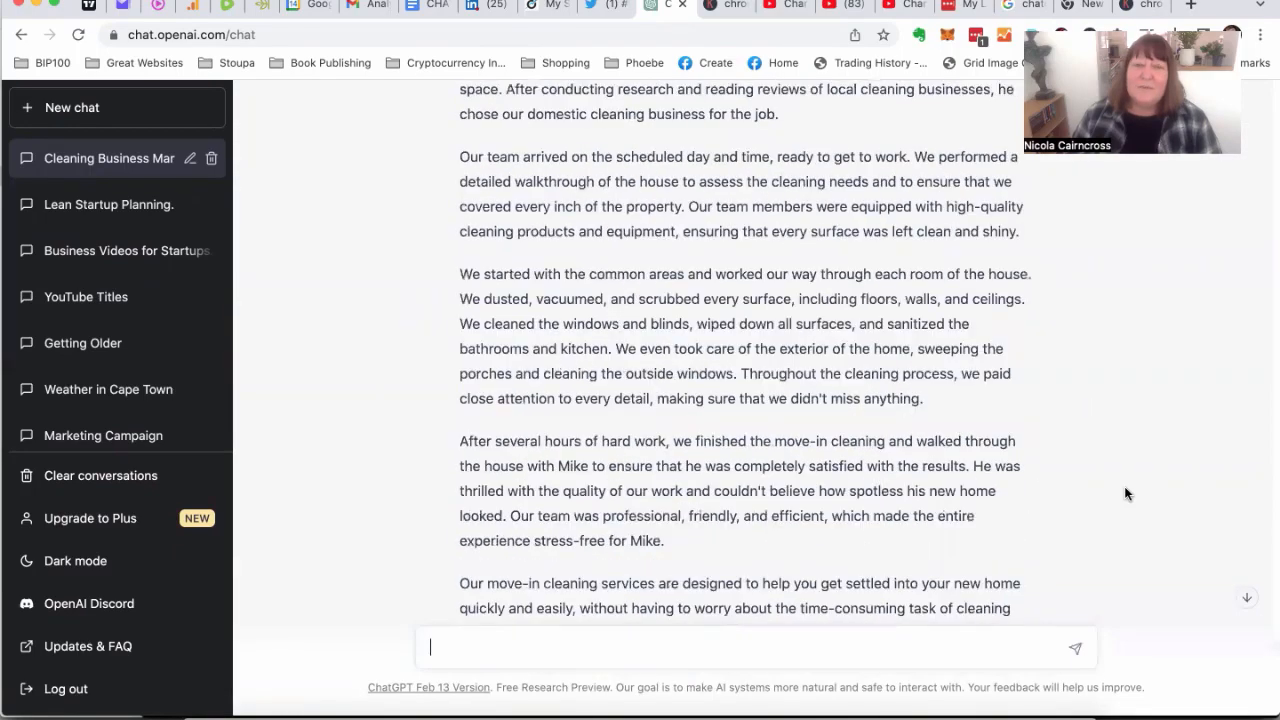
scroll(1124, 486, up, 3)
scroll(1124, 488, down, 7)
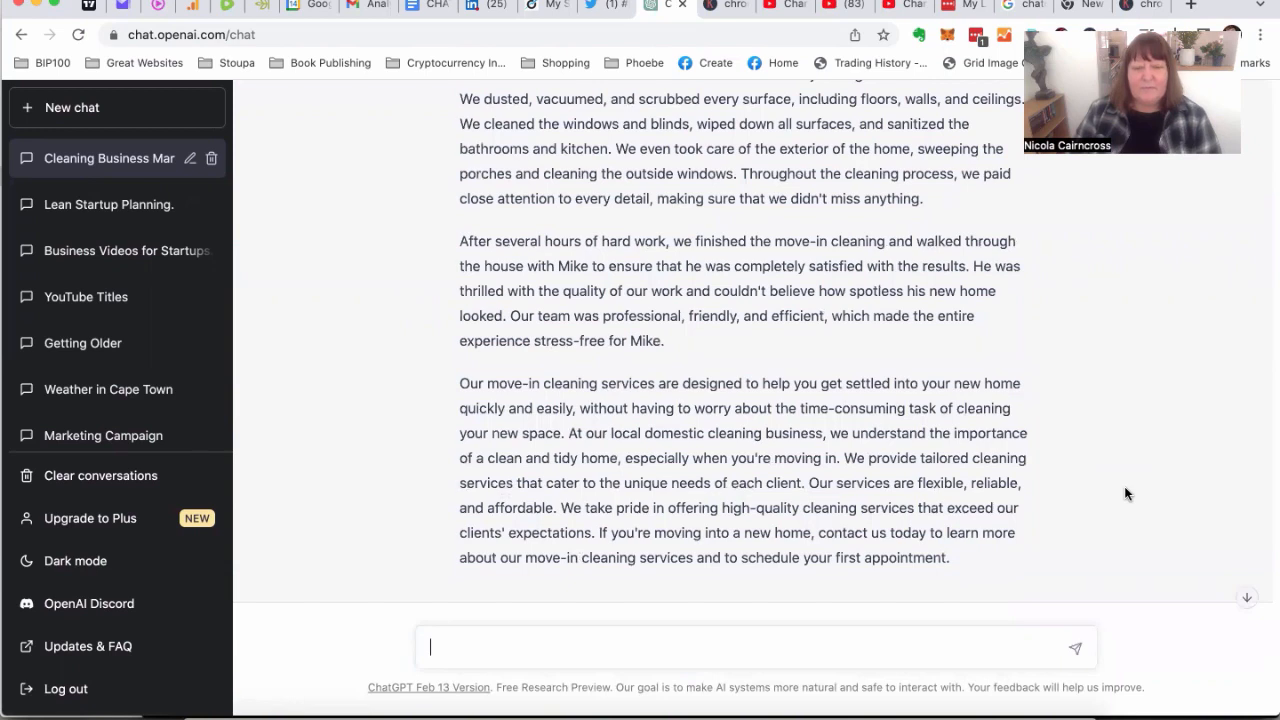
text(ate)
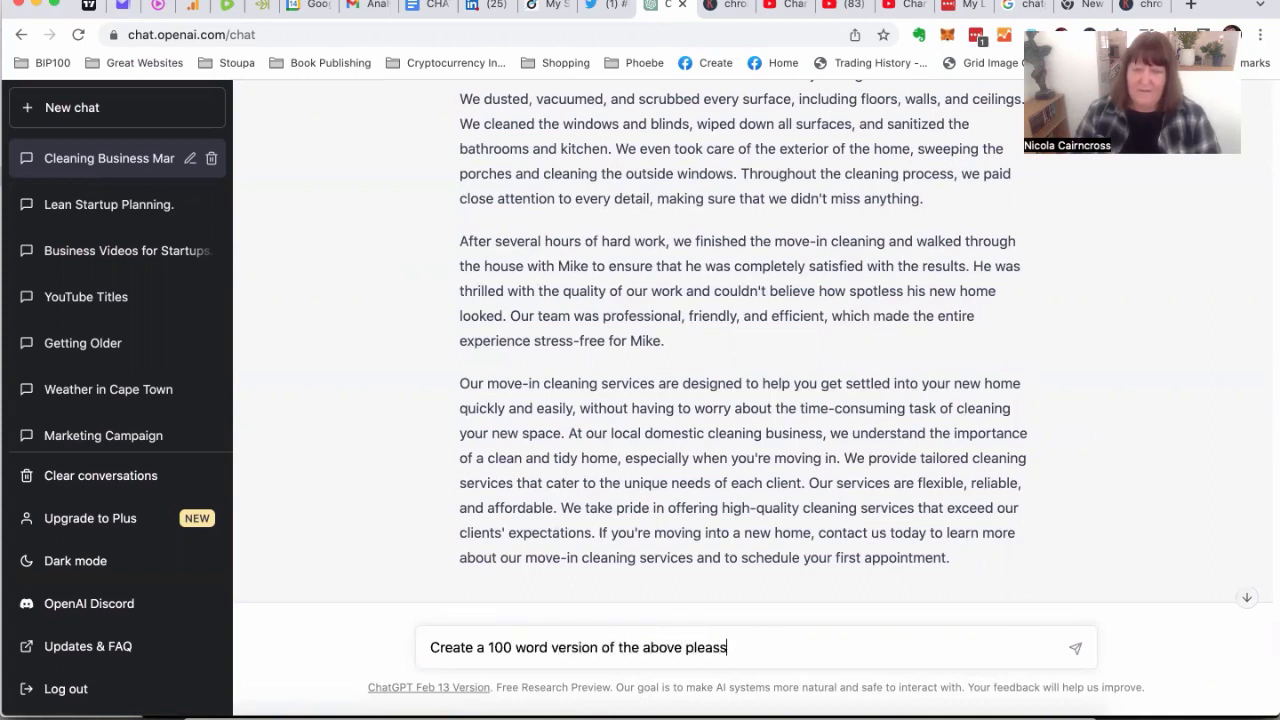
key(Return)
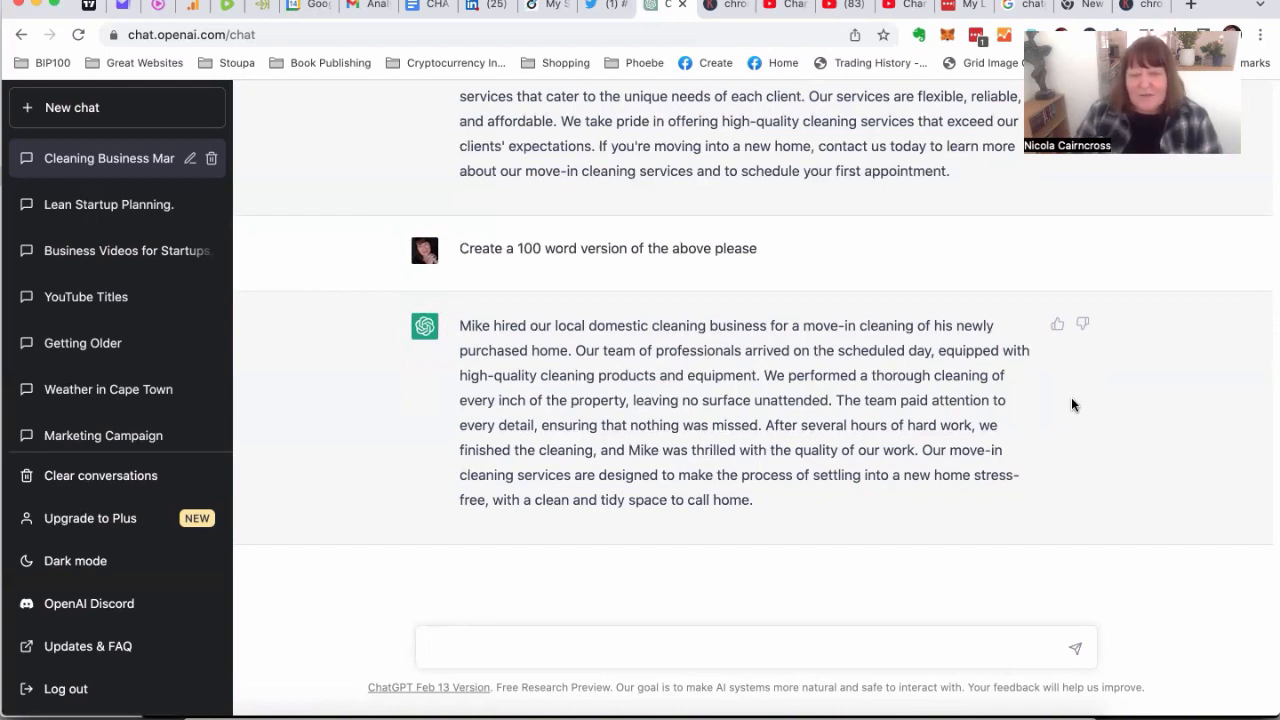
- Request an email to the local insurance company's Personnel Manager, describing our services and asking for the cleaning business when Executives move out of properties locally
text(Write an email to the p Personnal)
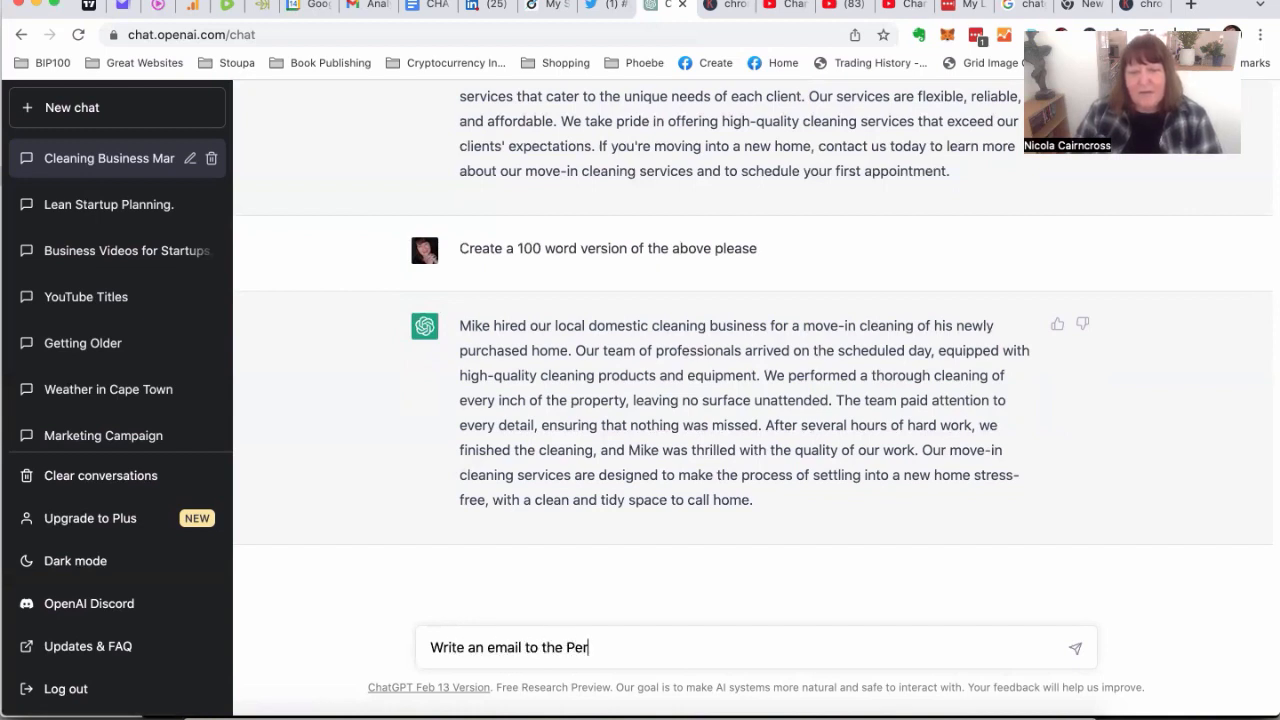
key(BackSpace)
text(el )
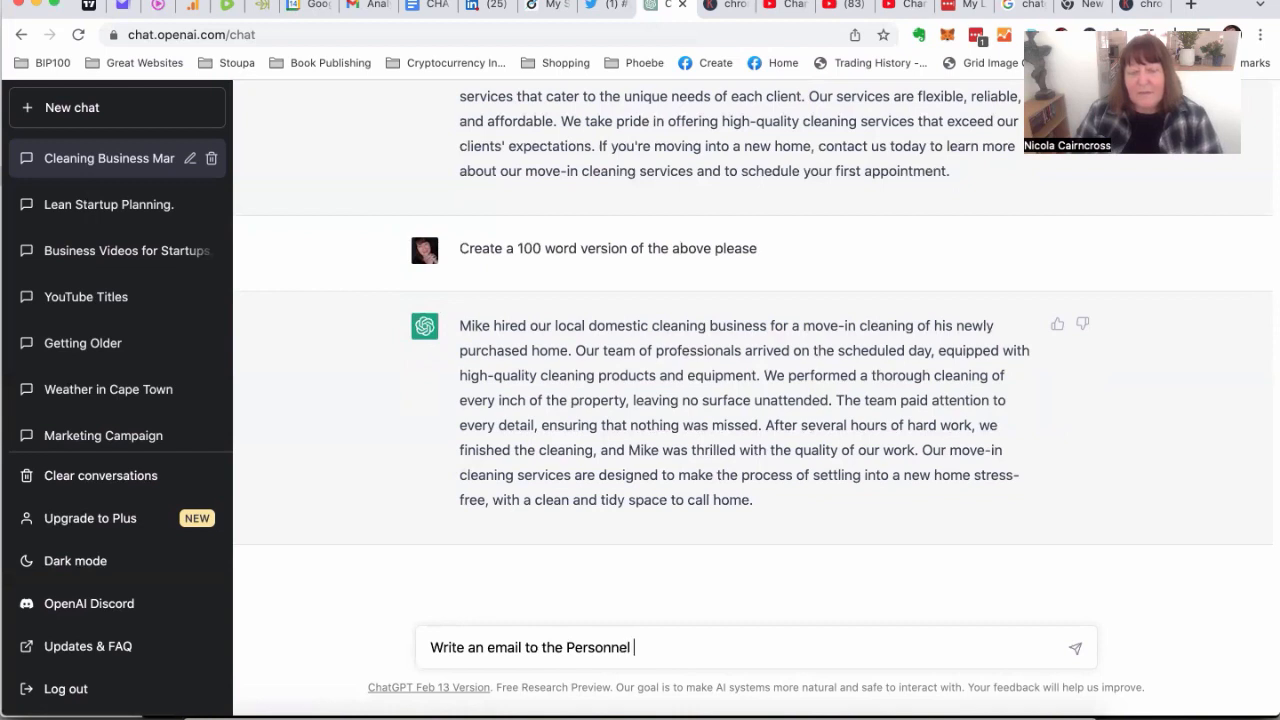
text(Manager of the l)
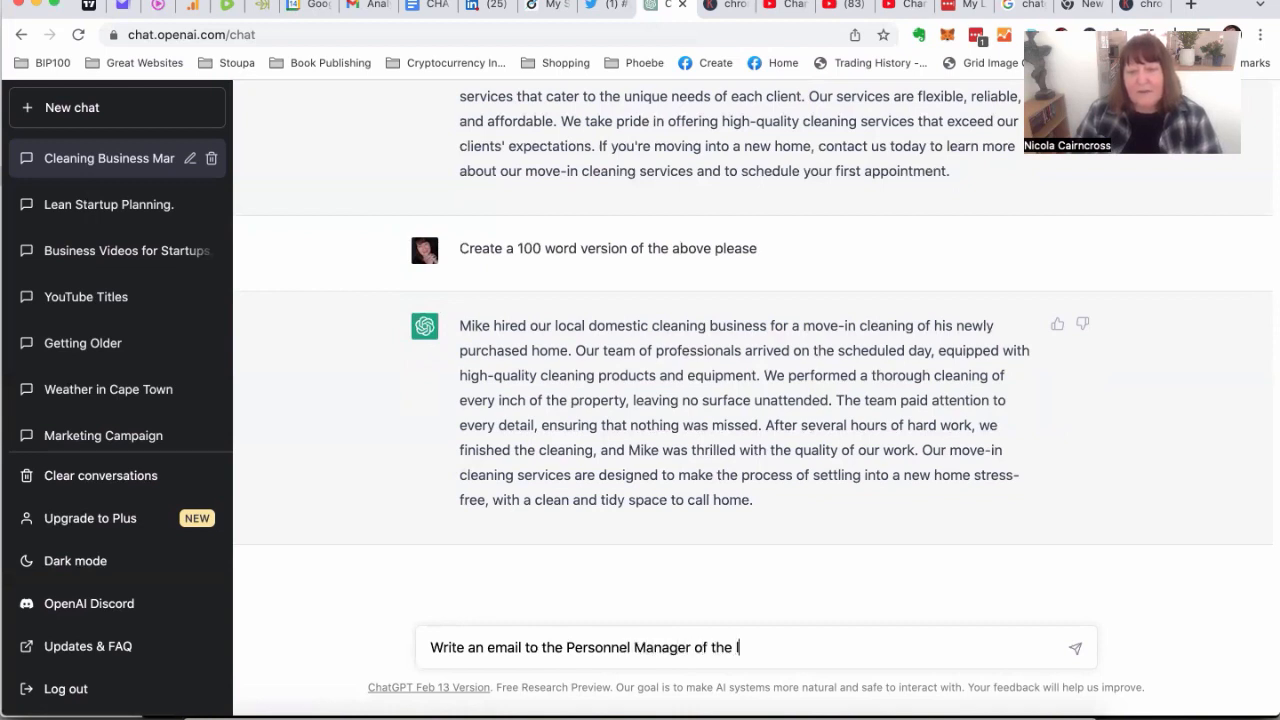
text(ocal insuran)
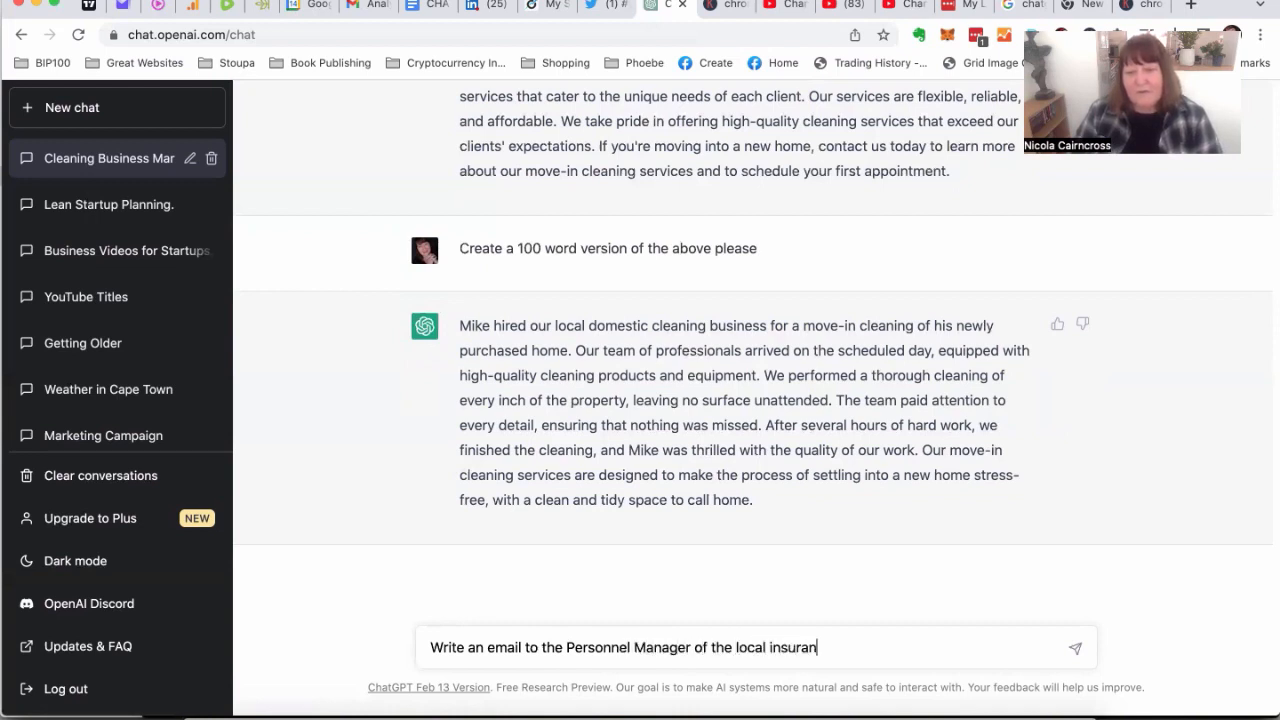
text(ce company,)
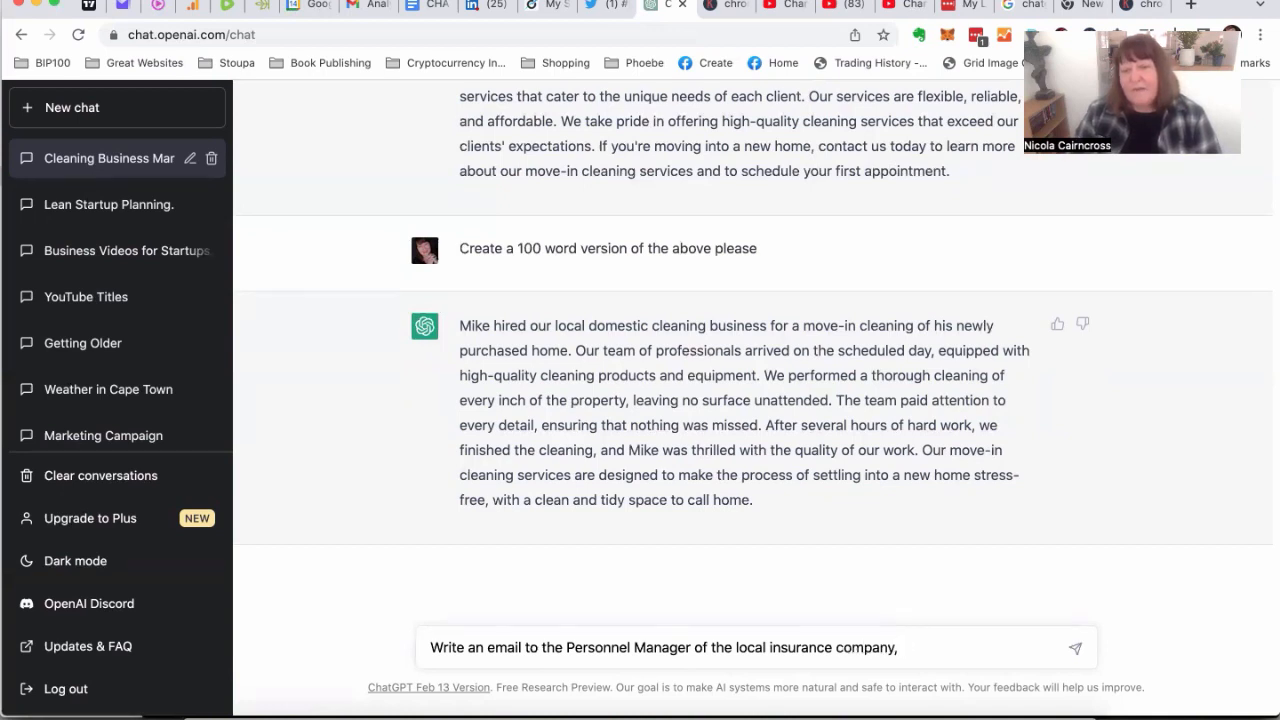
text( atelling them about)
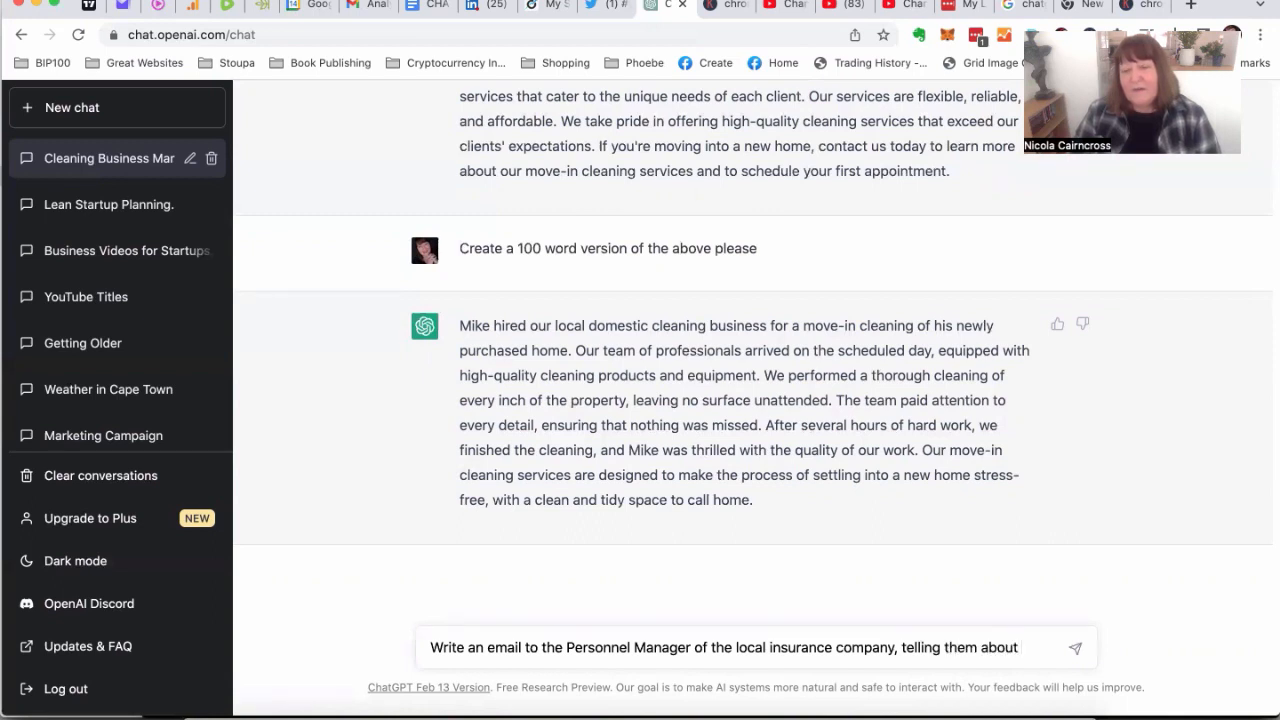
text( our servic)
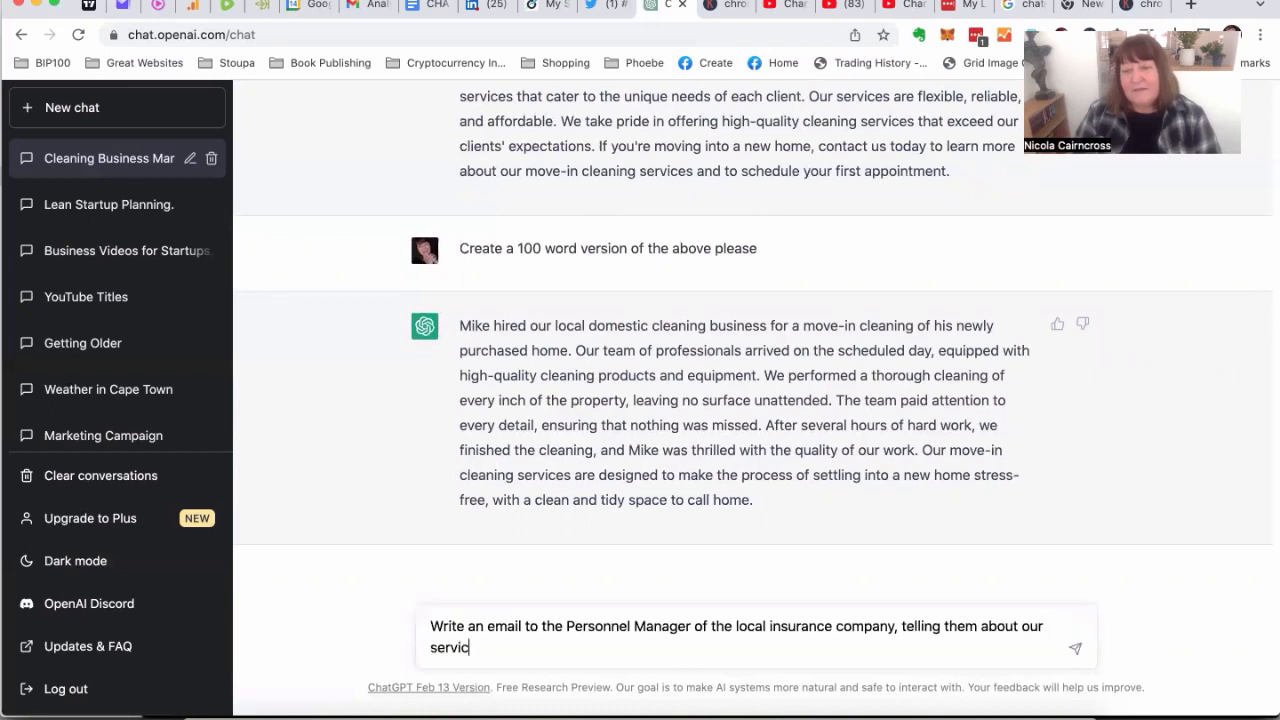
text(es and asking f)
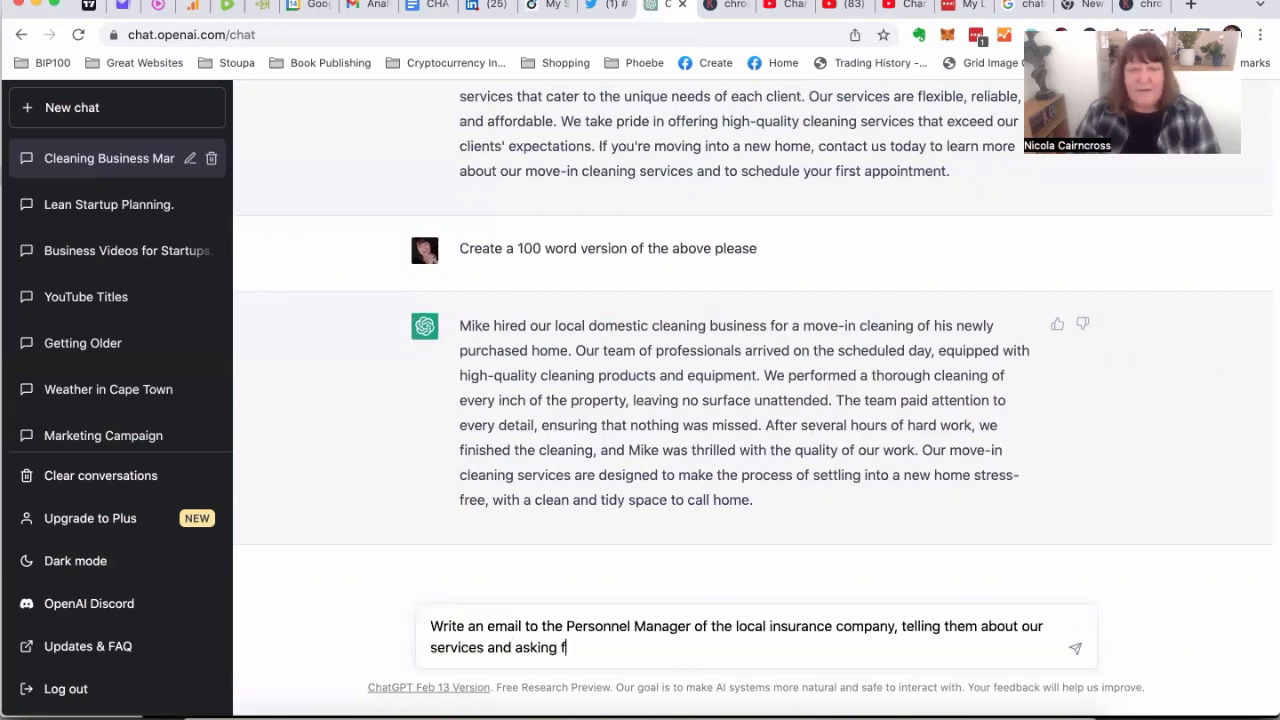
text(or the business )
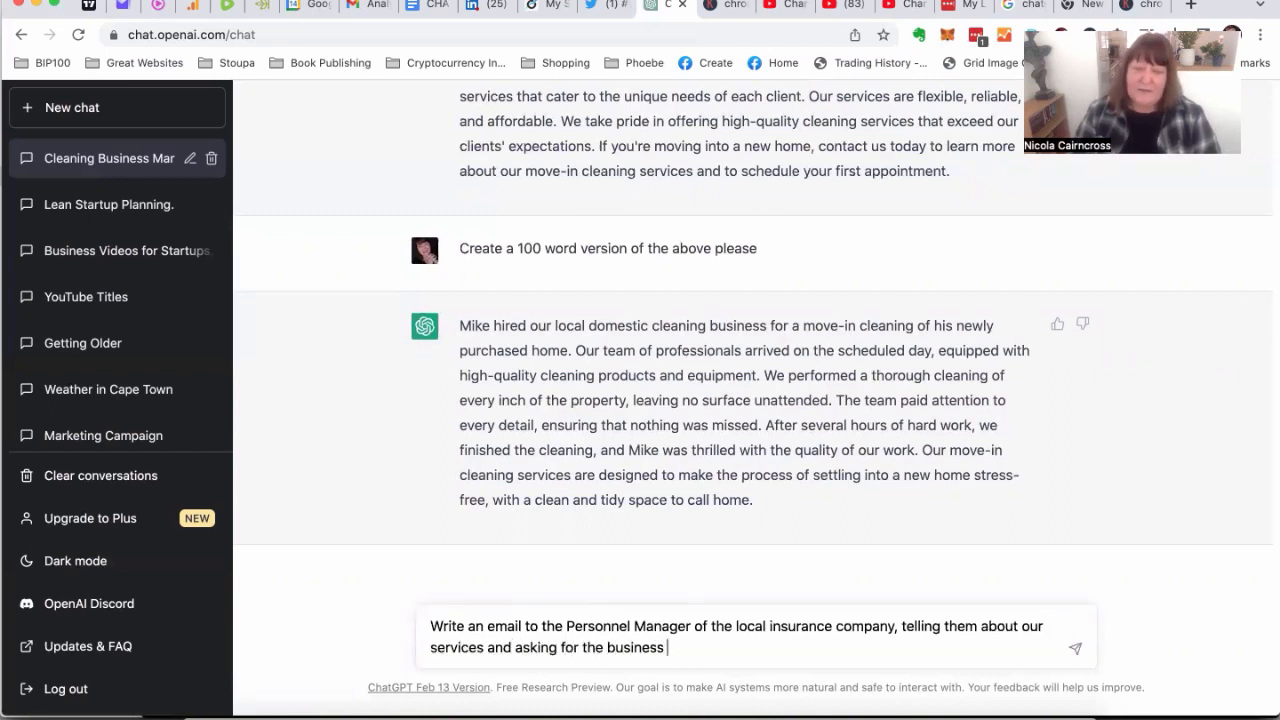
text(of cleaning when Ex)
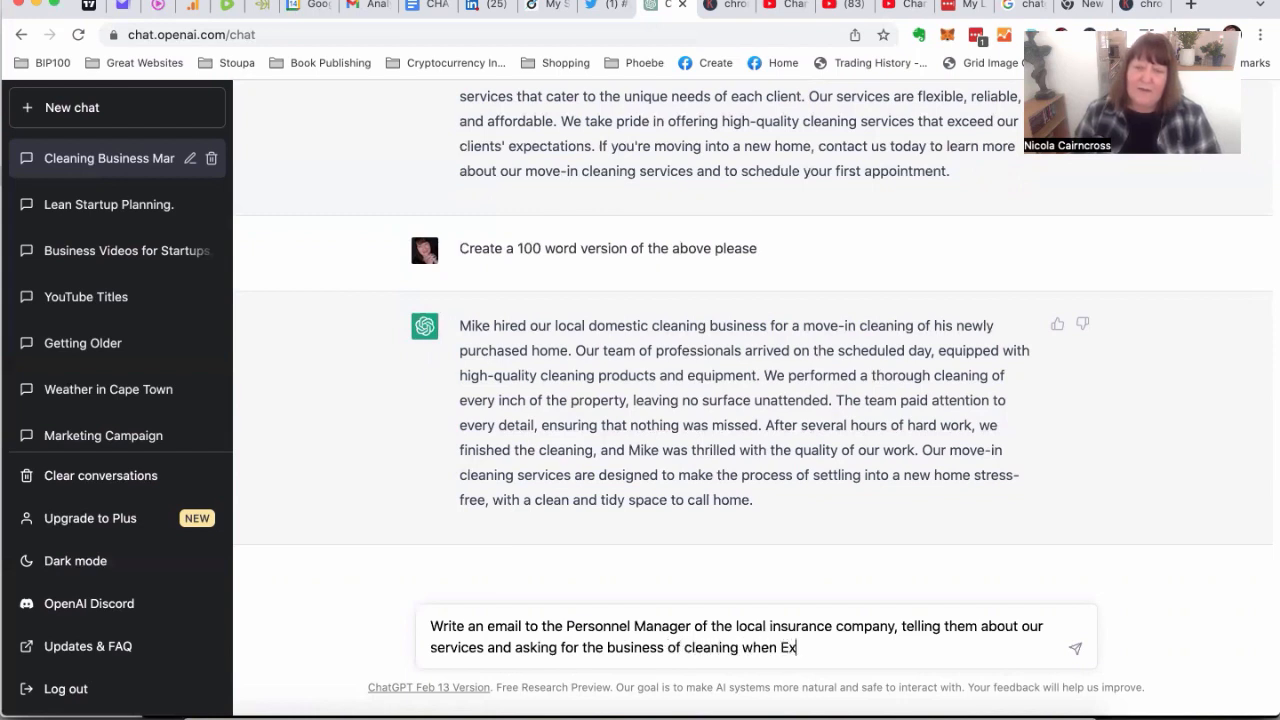
text(ecutives move out of )
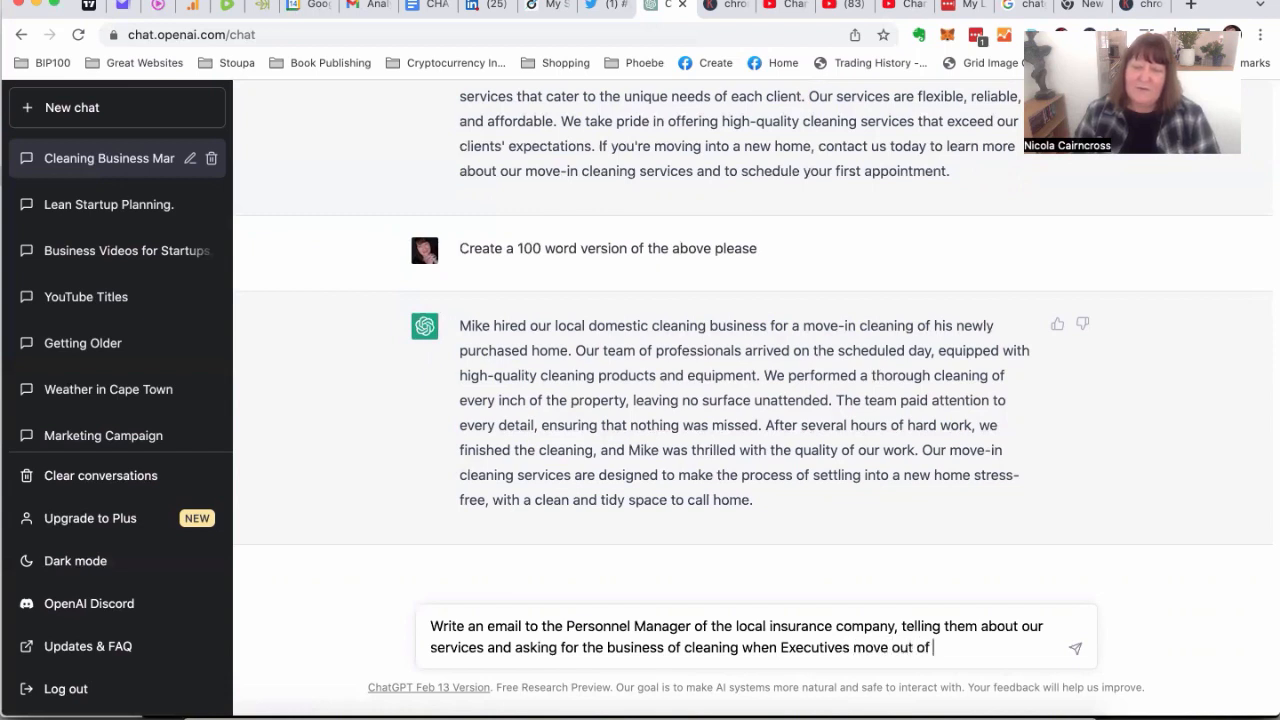
text(properties)
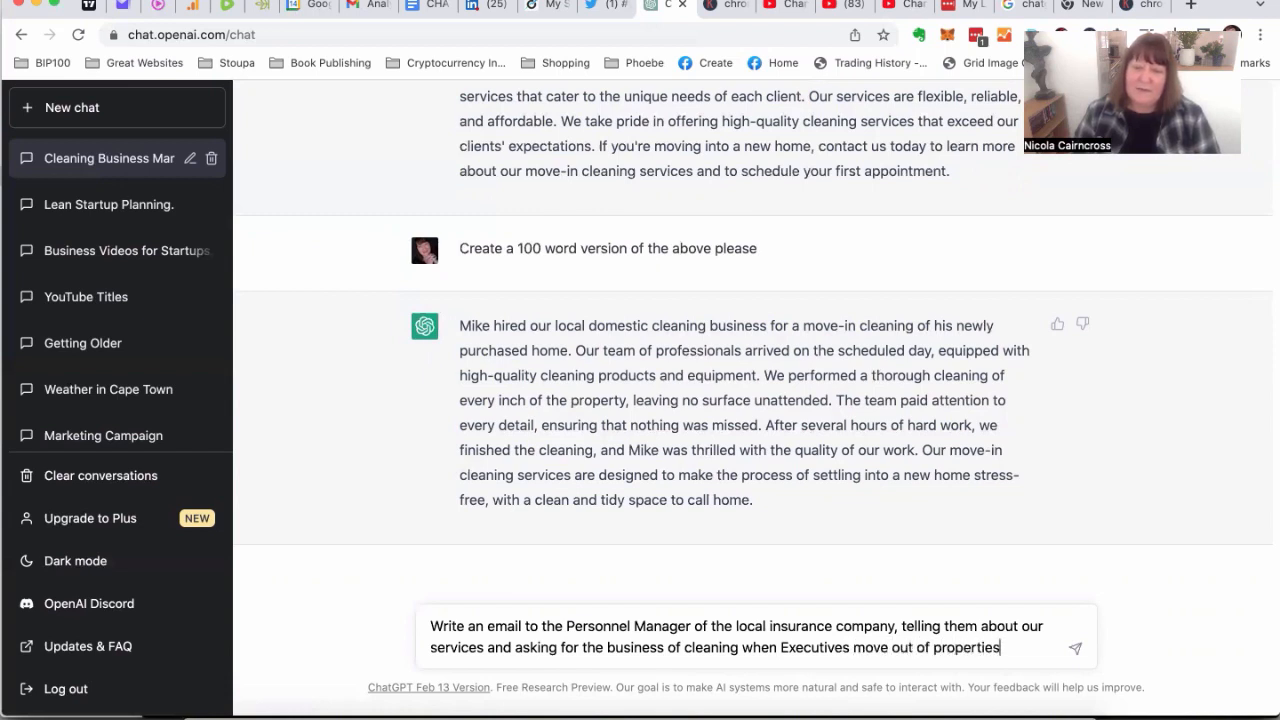
text( locally)
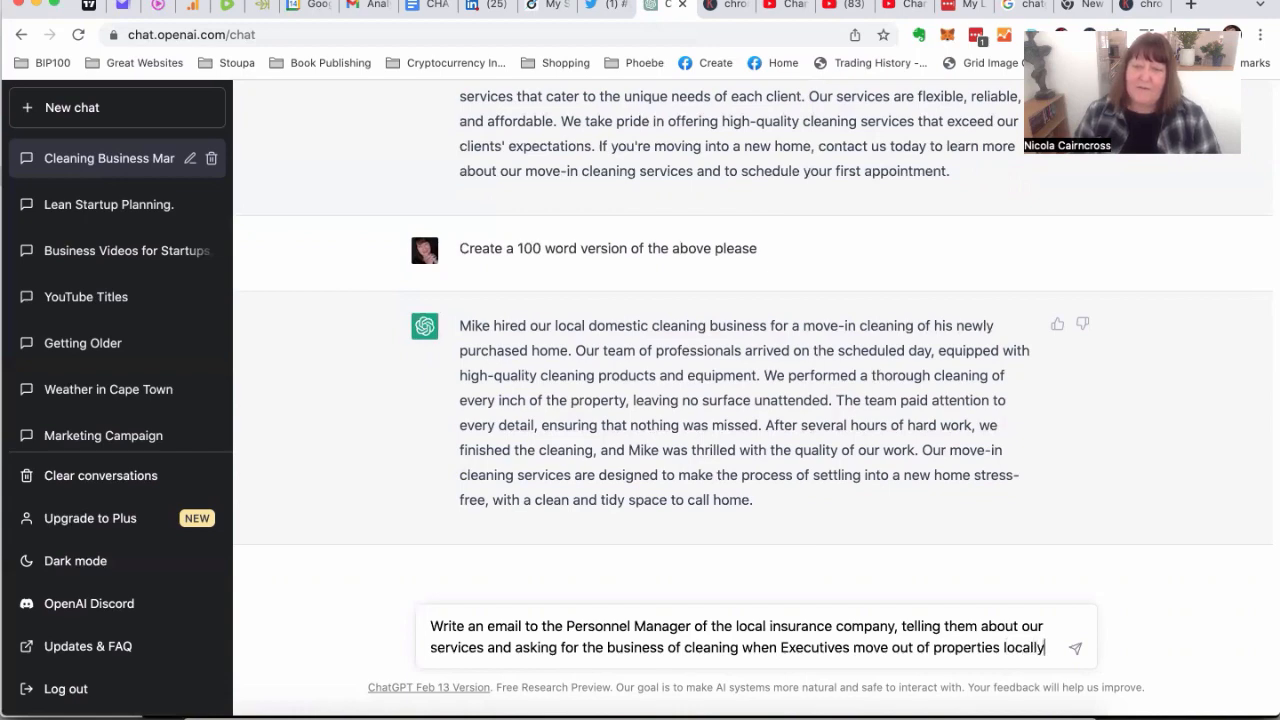
key(Return)
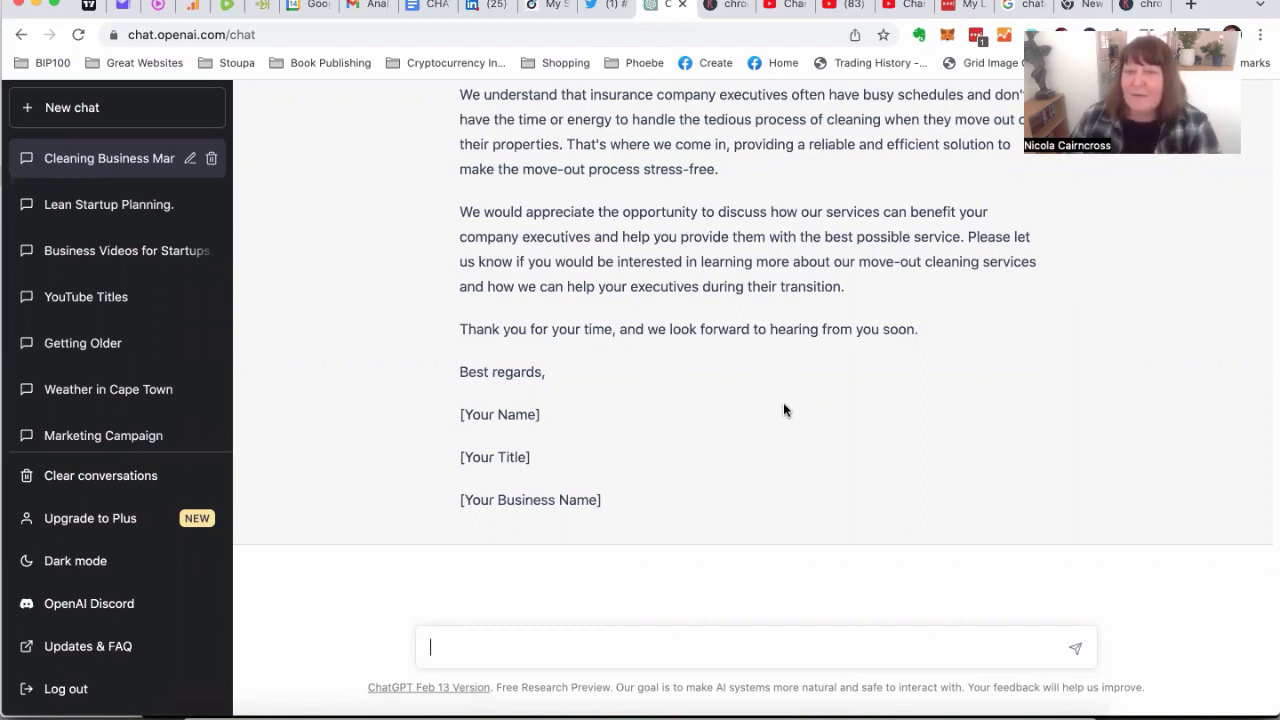
- Ask for the names of 10 Personnel Managers working in large firms in Worthing, and read through the response
scroll(783, 408, up, 1)
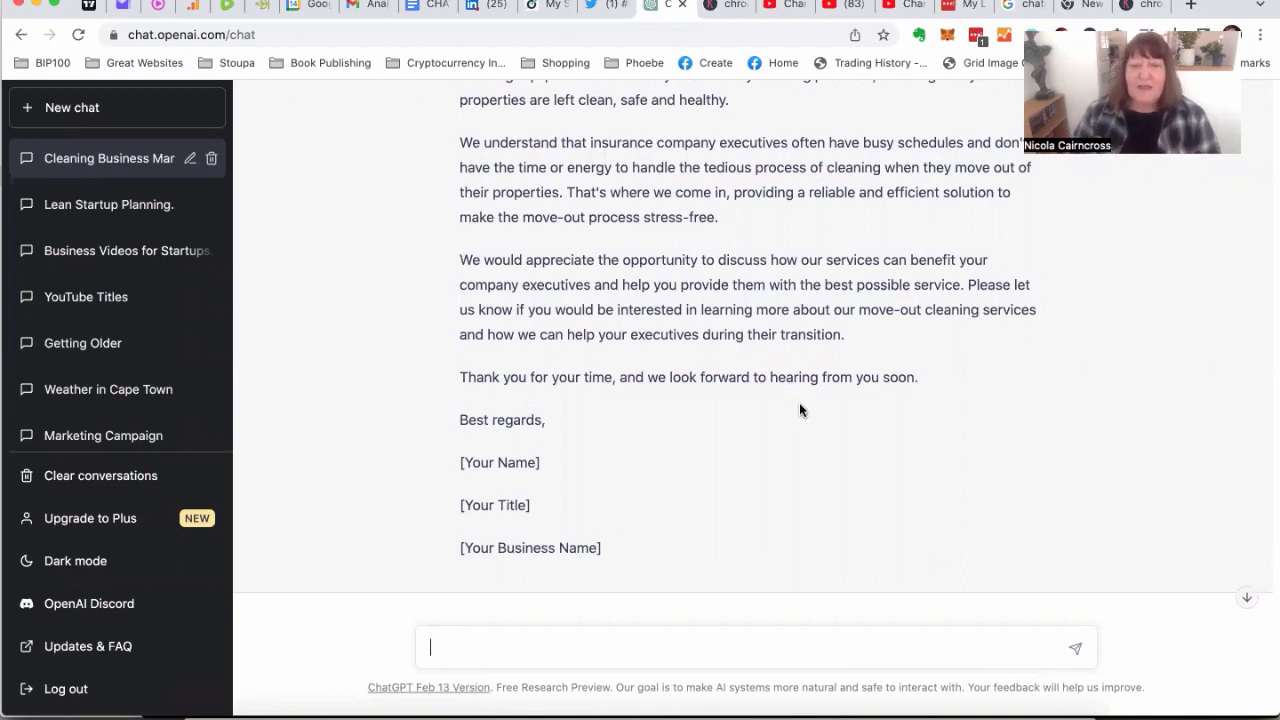
text(Find me t)
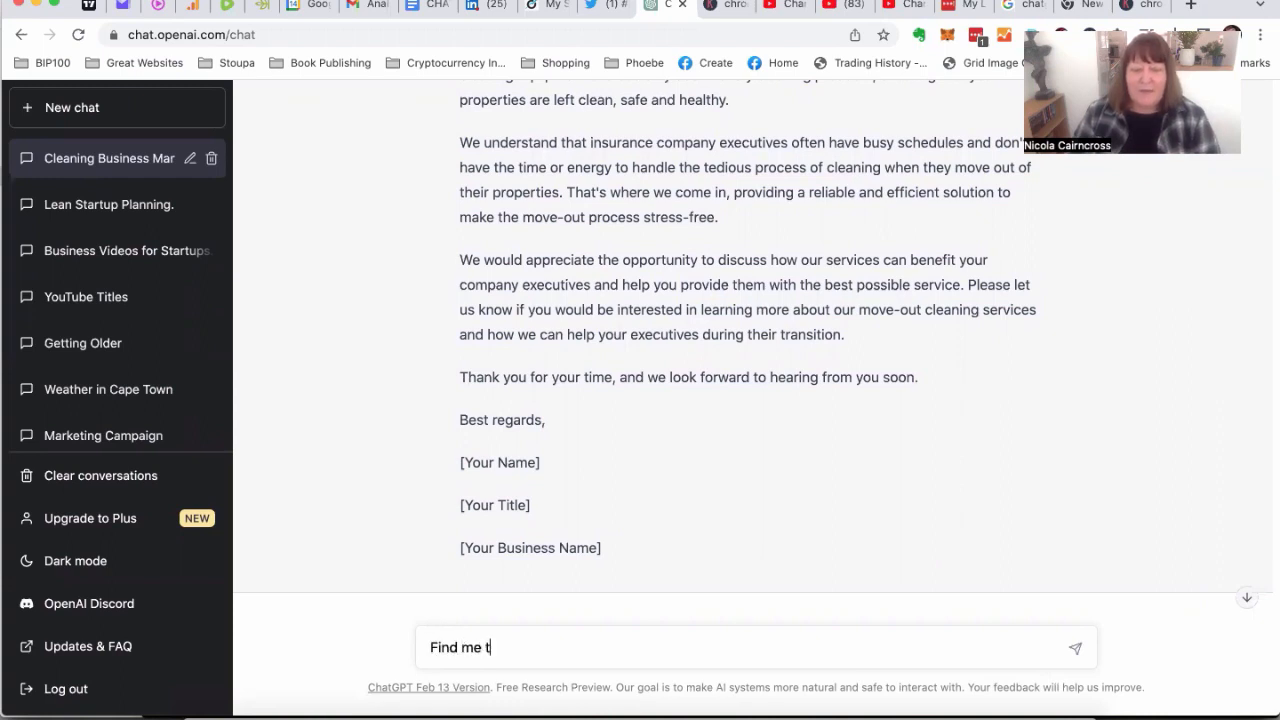
text(he names of)
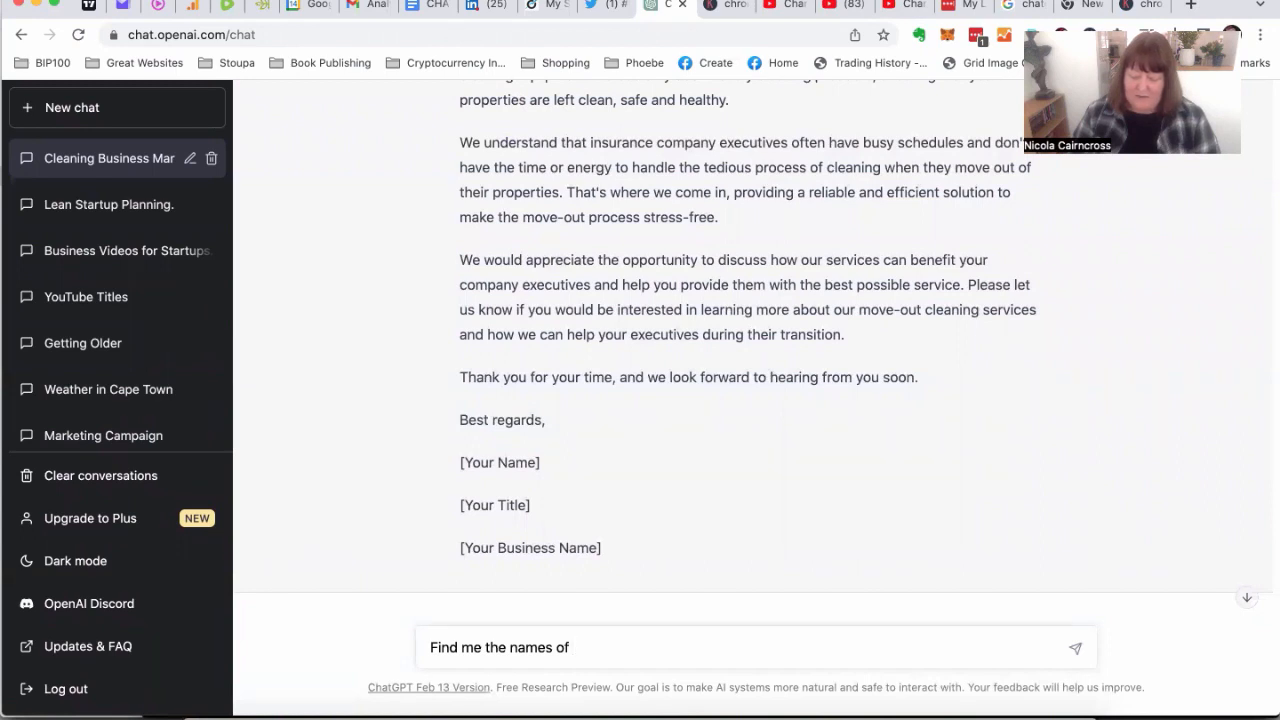
text(10 Person)
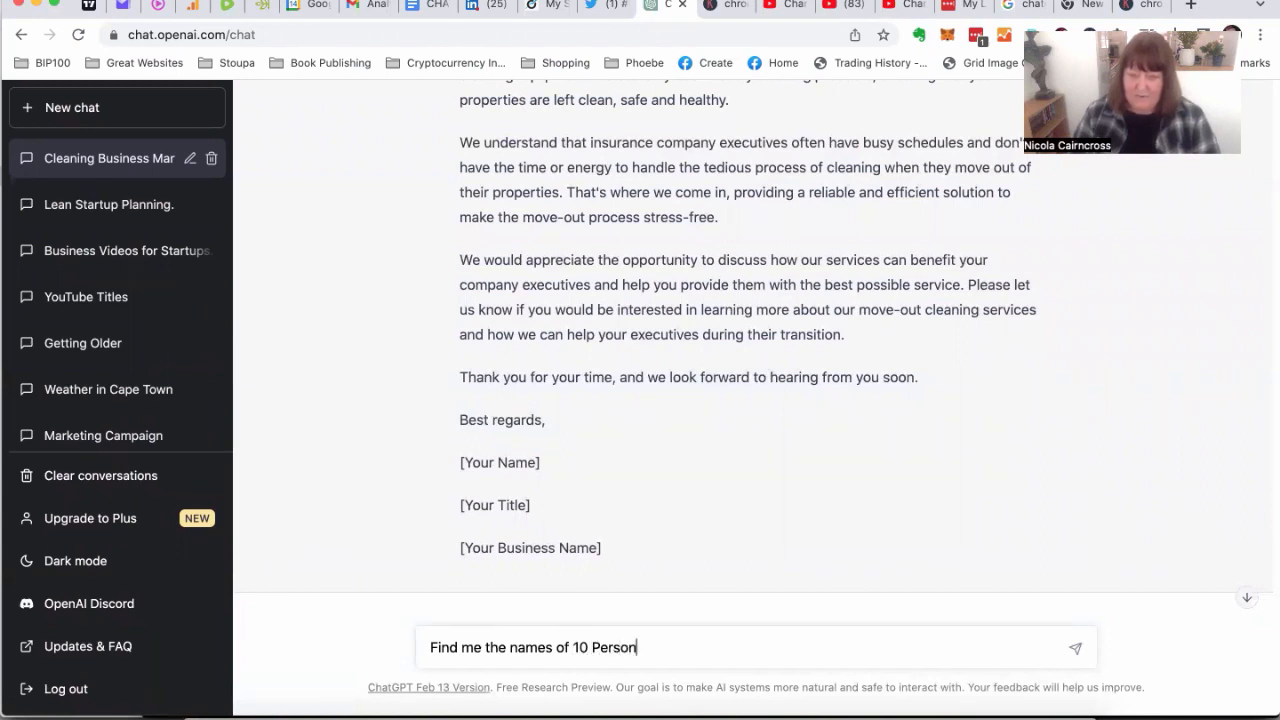
text(nel M)
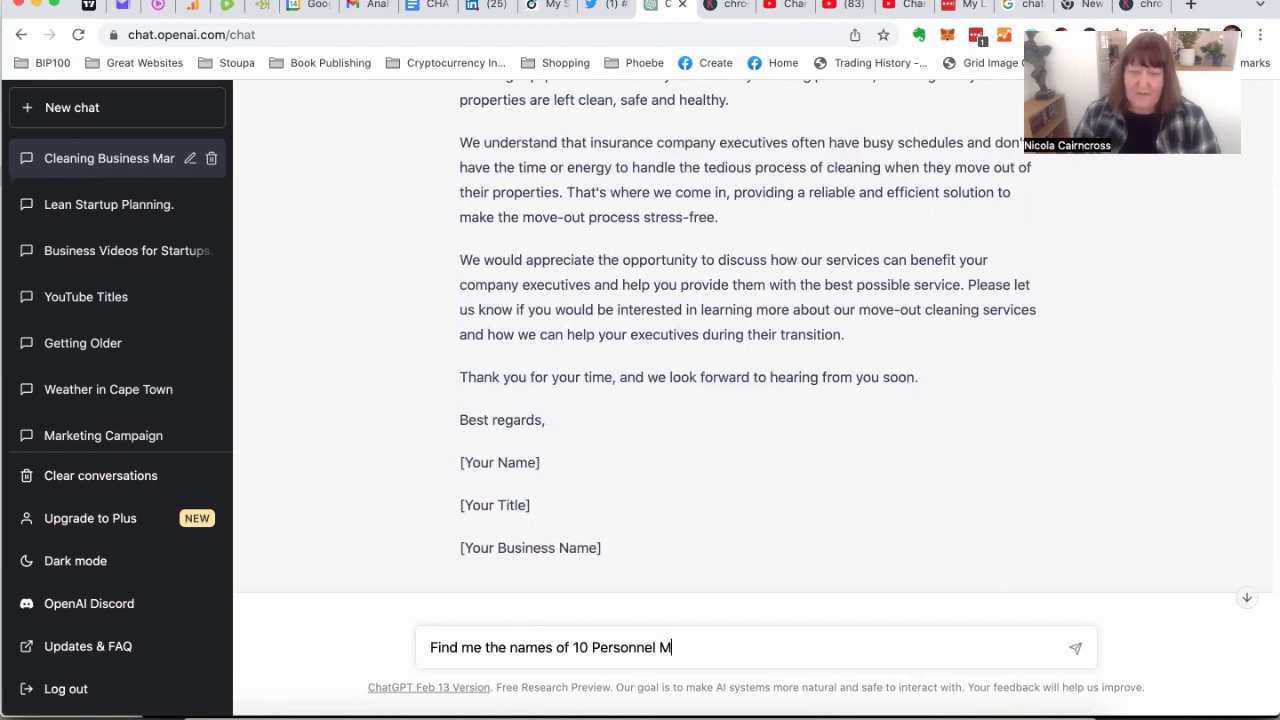
text(anagers)
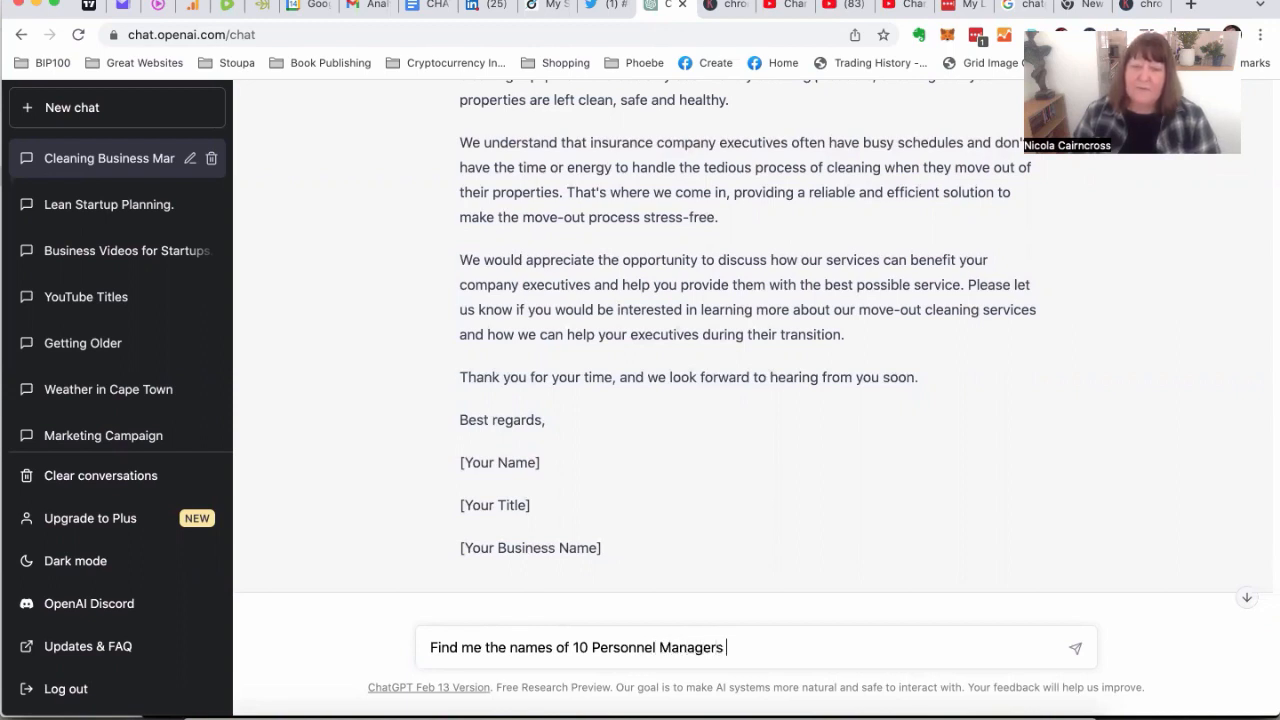
text(working in)
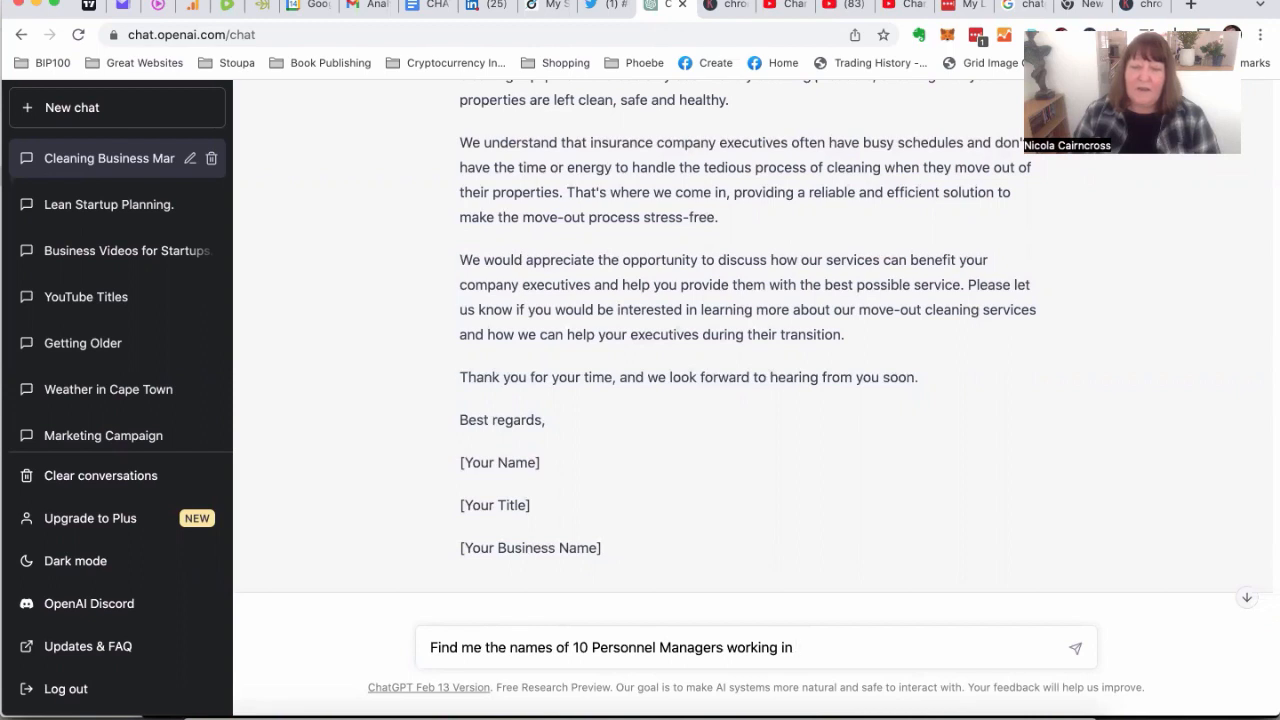
text( large firm)
key(BackSpace)
key(BackSpace)
key(BackSpace)
text(irms )
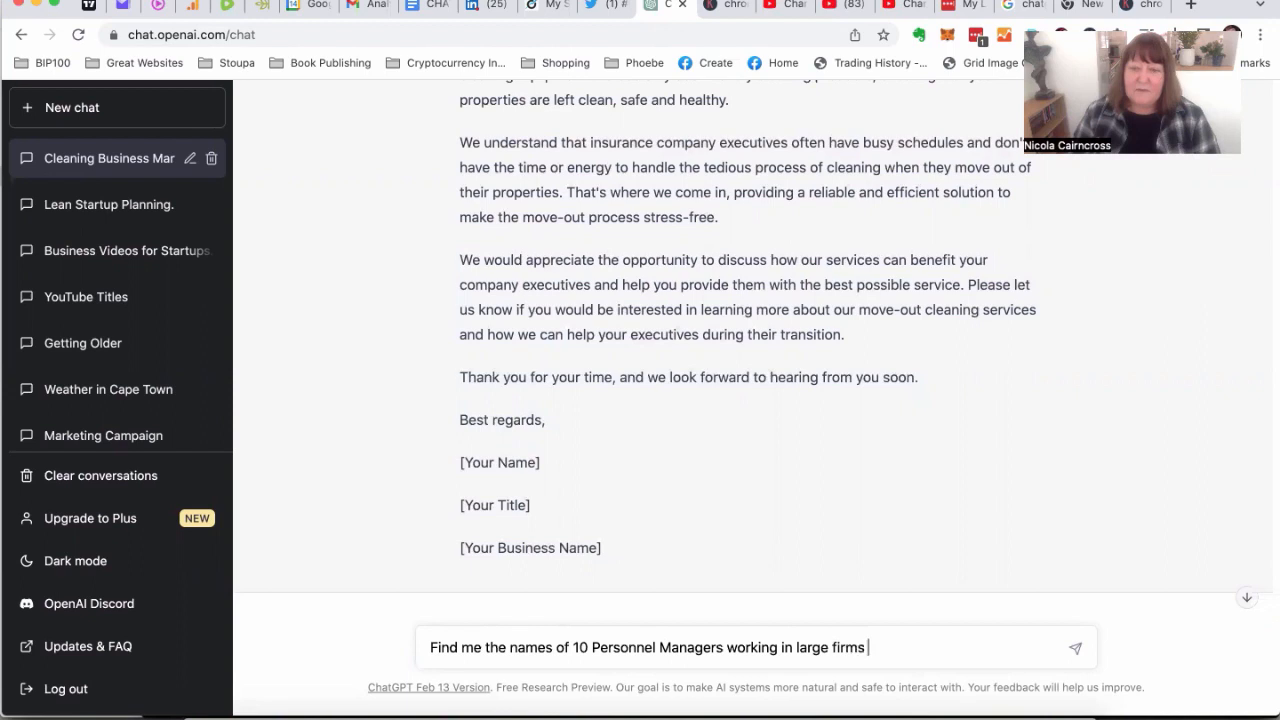
text(in Worthing)
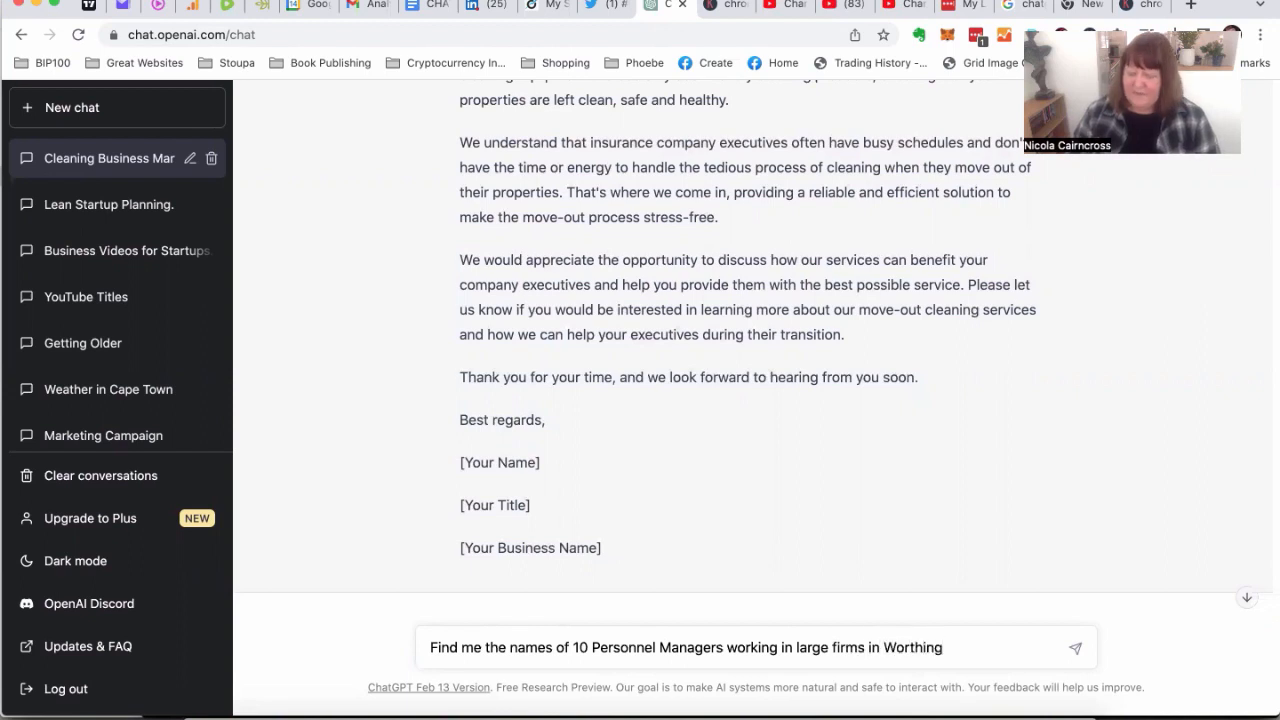
key(Return)
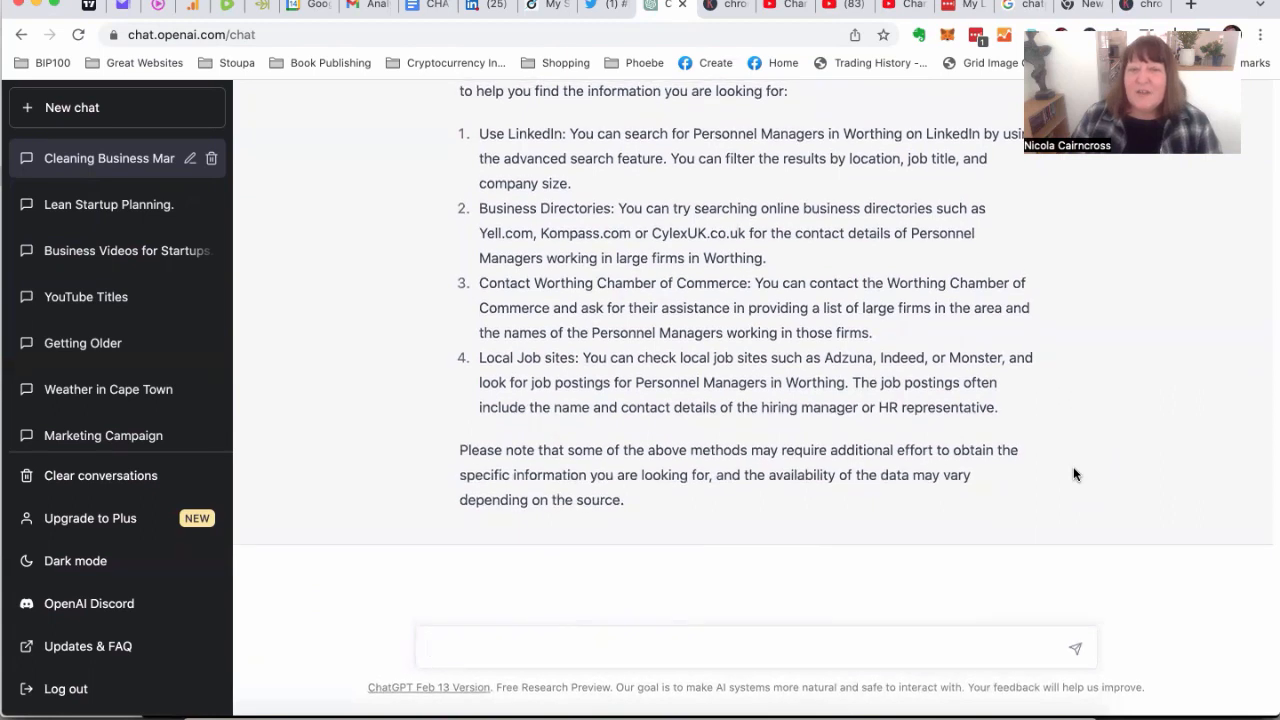
scroll(1069, 467, up, 2)
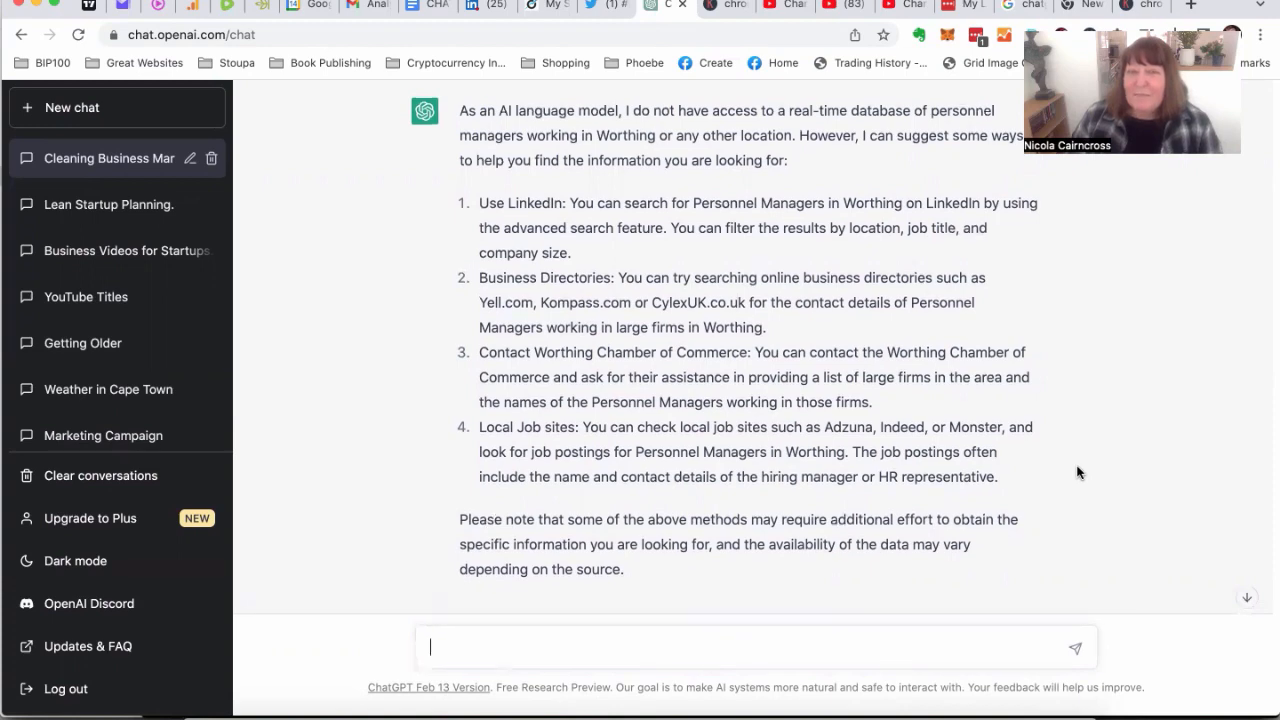
scroll(1077, 472, up, 3)
scroll(1077, 472, down, 4)
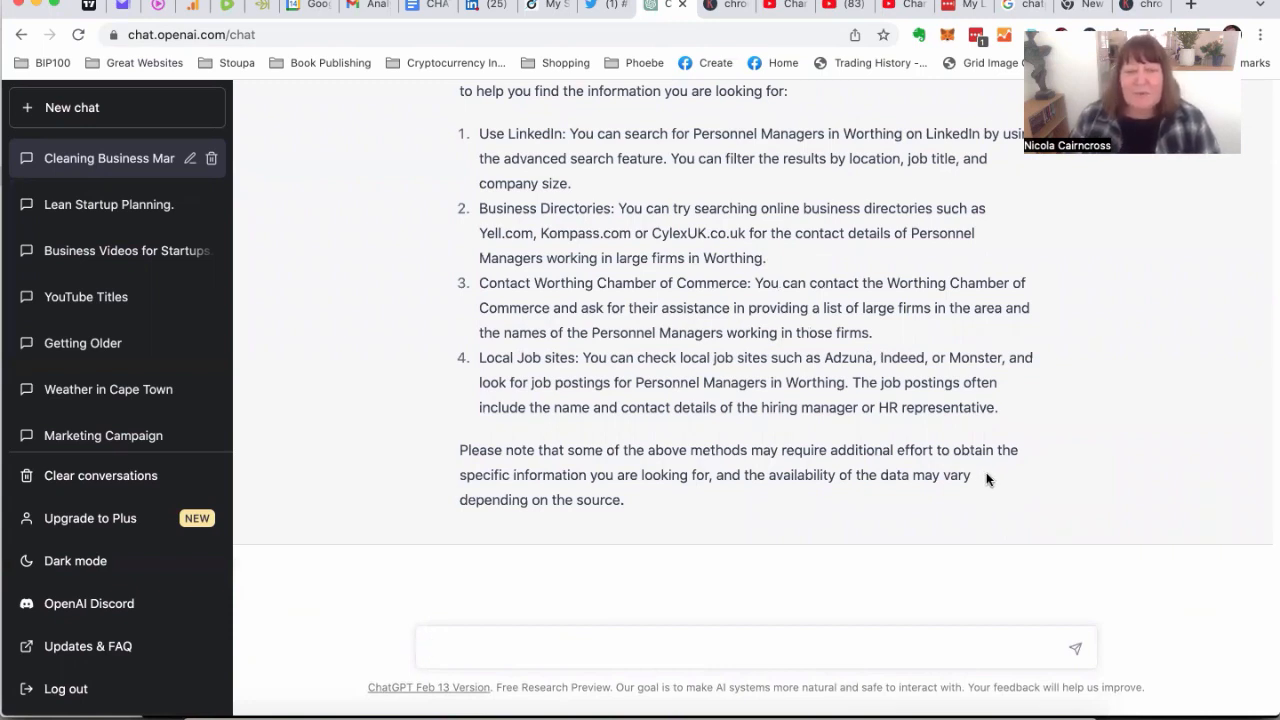
- Look back through the conversation, from the Personnel Managers answer and the insurance company email to the three short case studies
scroll(986, 479, up, 5)
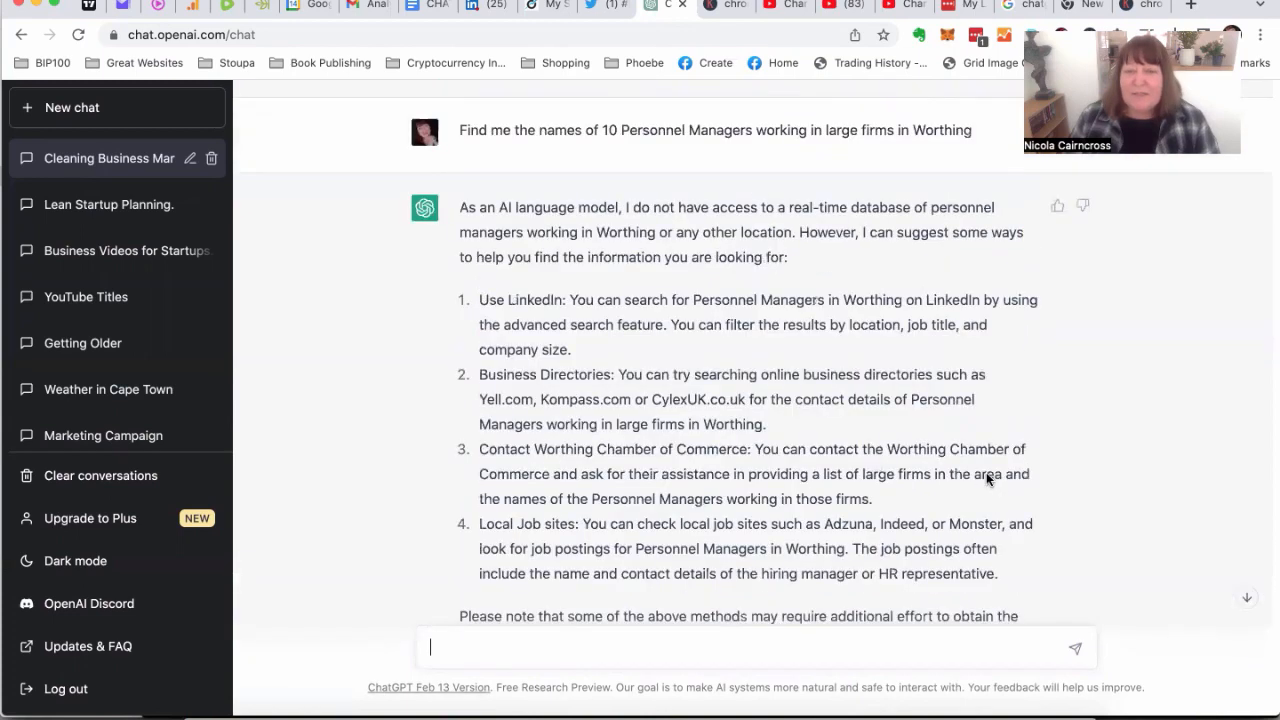
scroll(986, 474, up, 5)
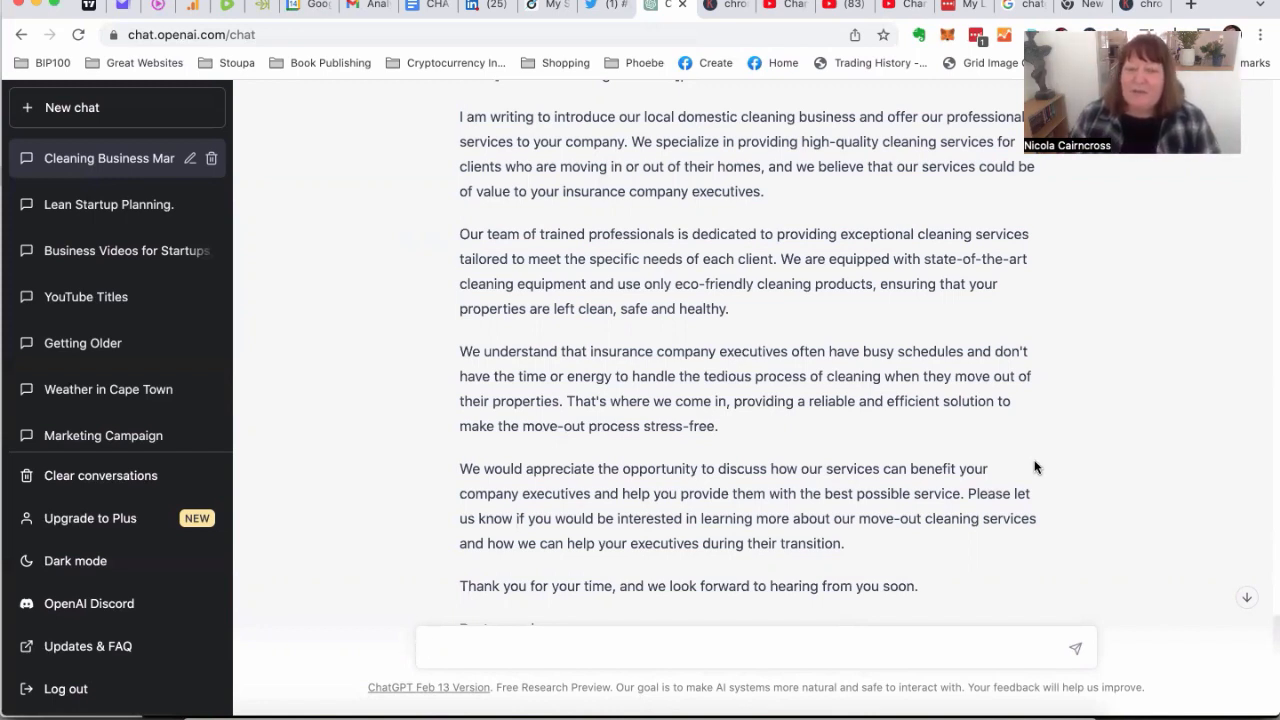
scroll(1035, 467, down, 3)
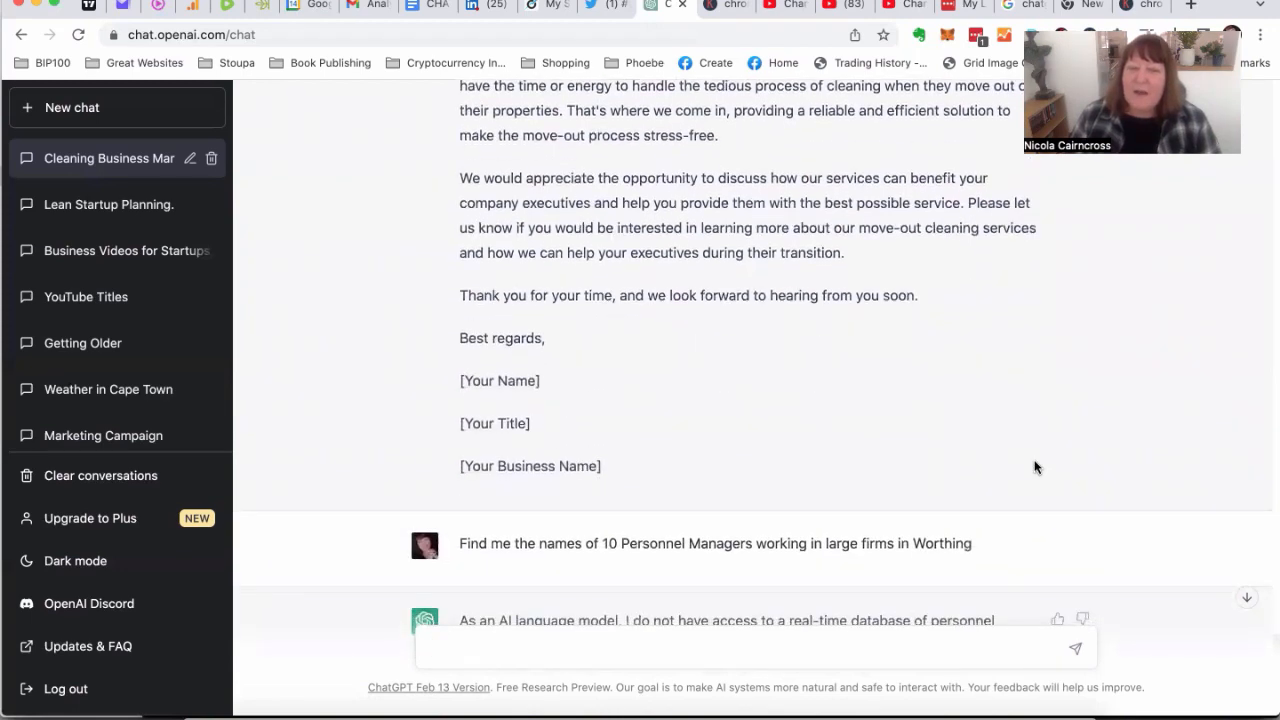
scroll(1035, 467, down, 3)
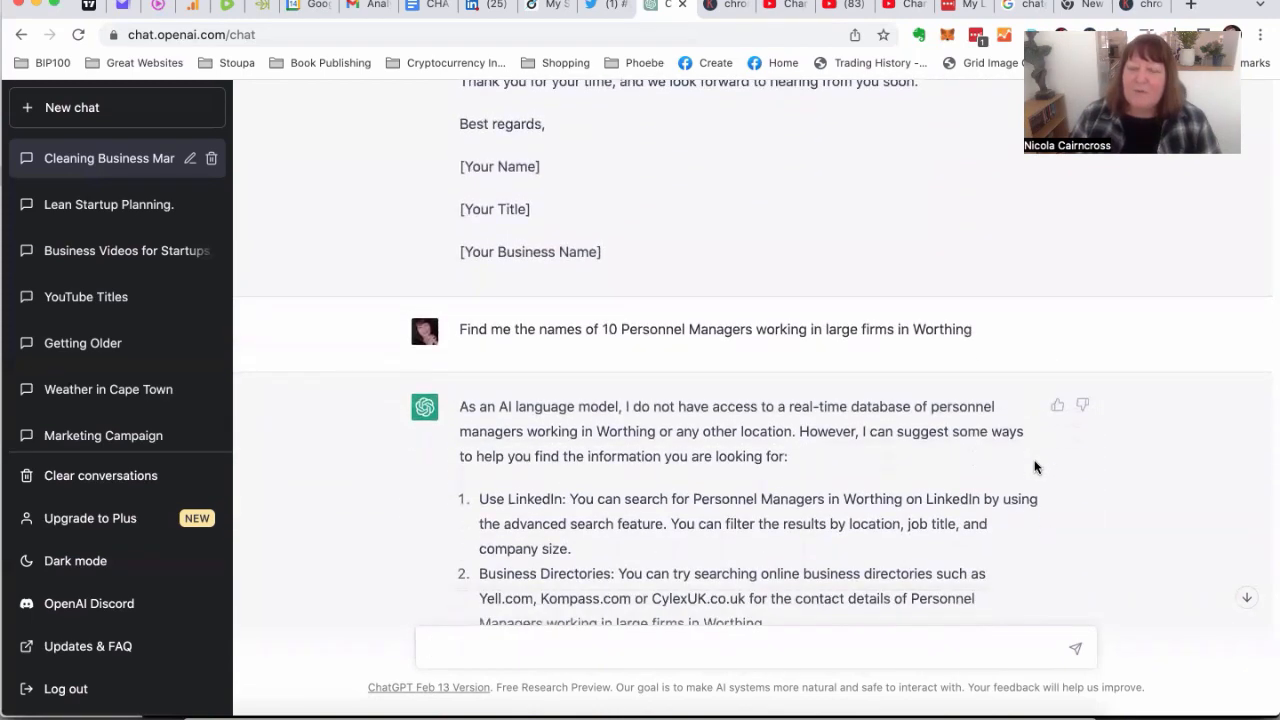
scroll(1035, 467, up, 15)
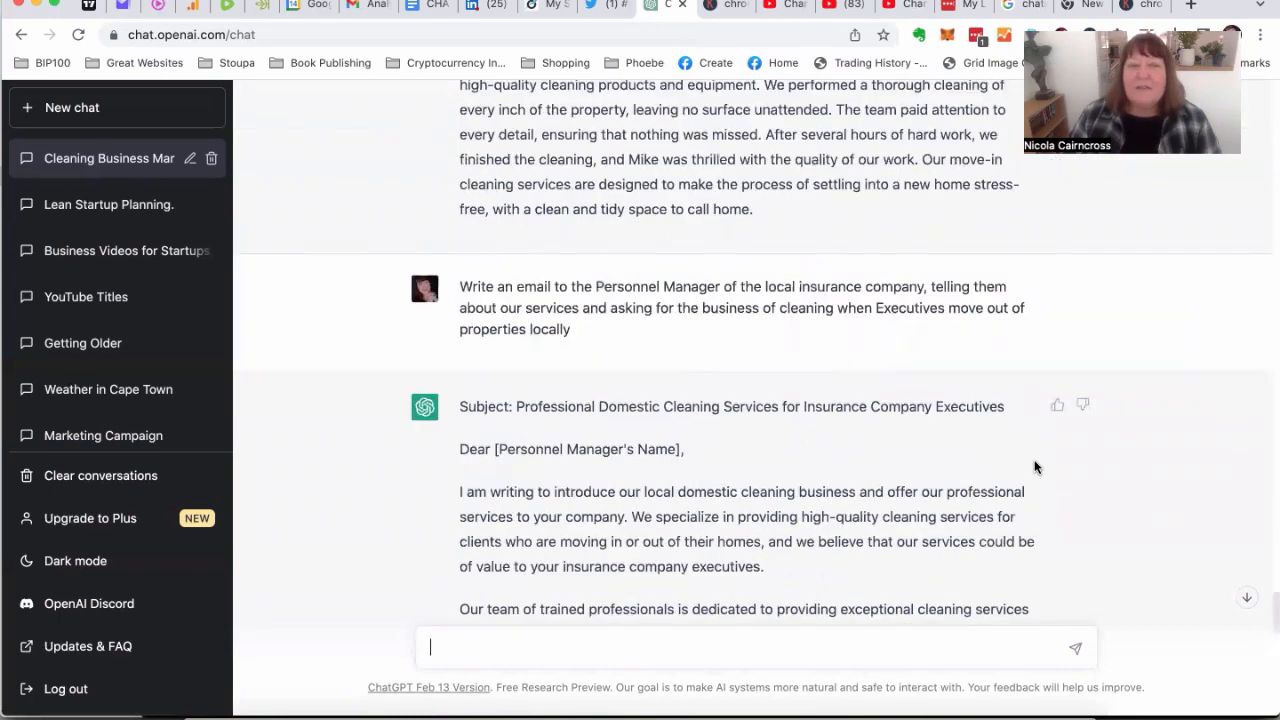
scroll(1035, 467, up, 1)
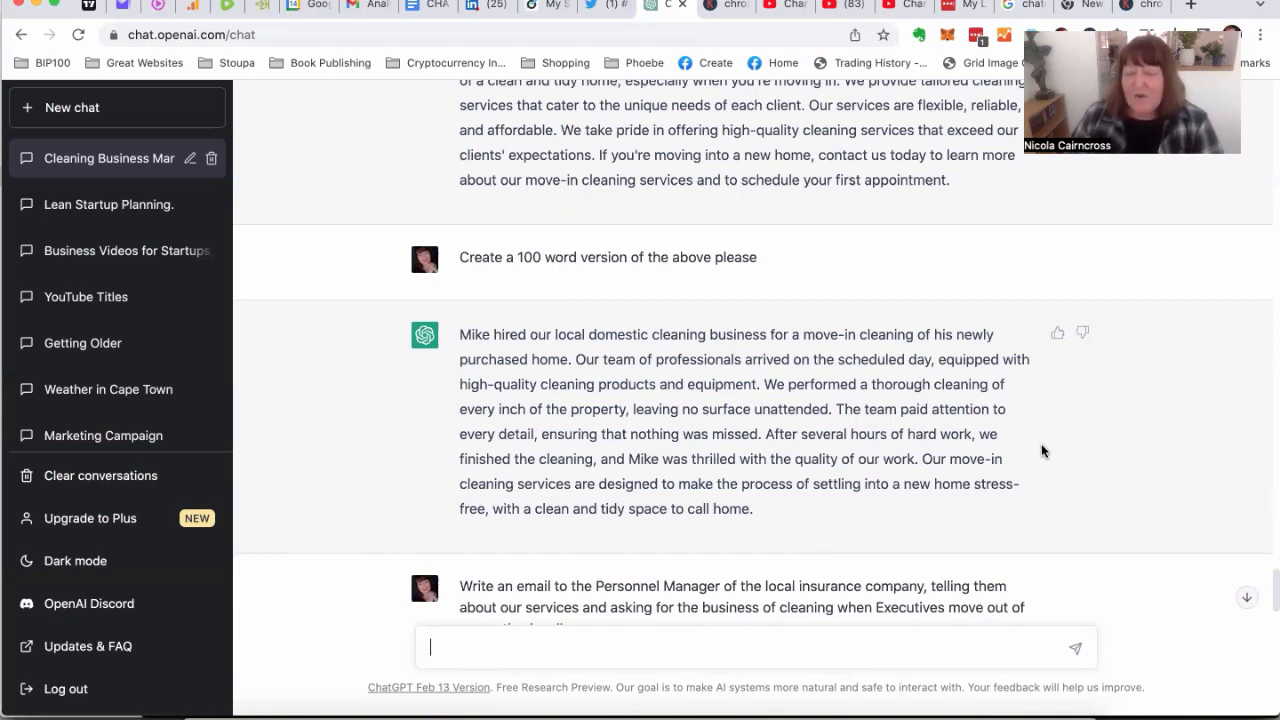
scroll(1073, 450, up, 5)
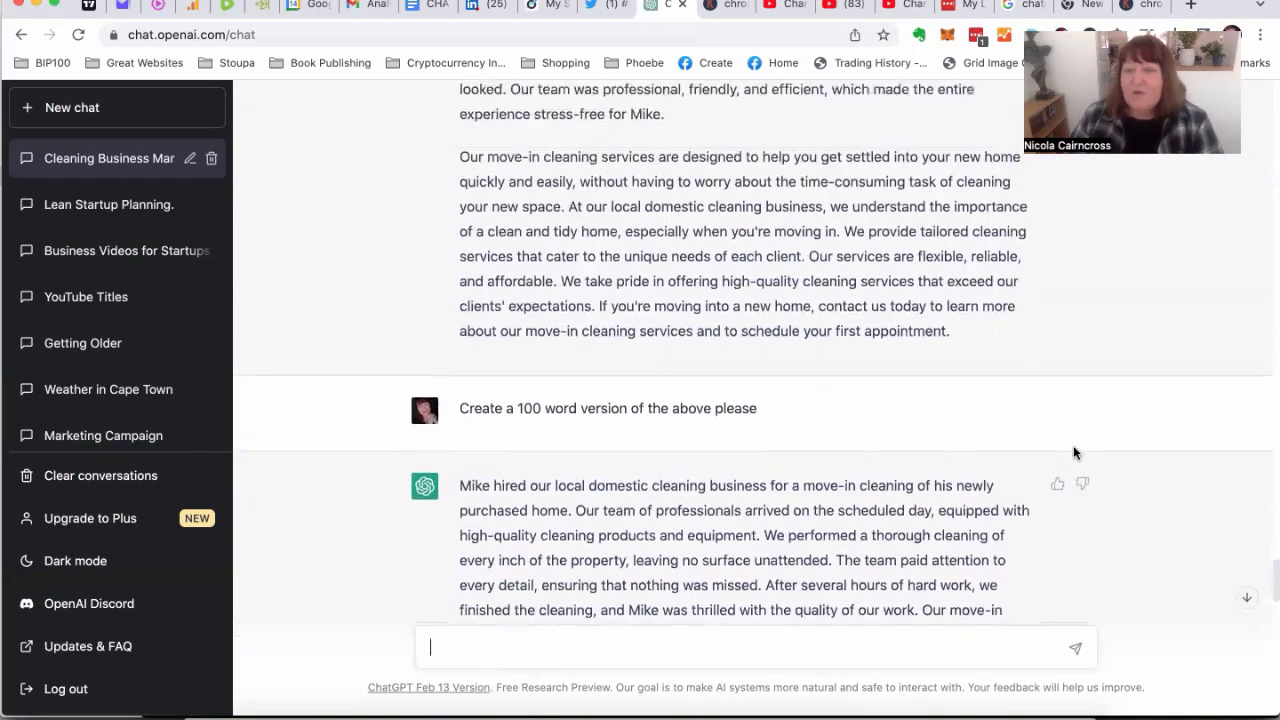
scroll(1073, 451, up, 20)
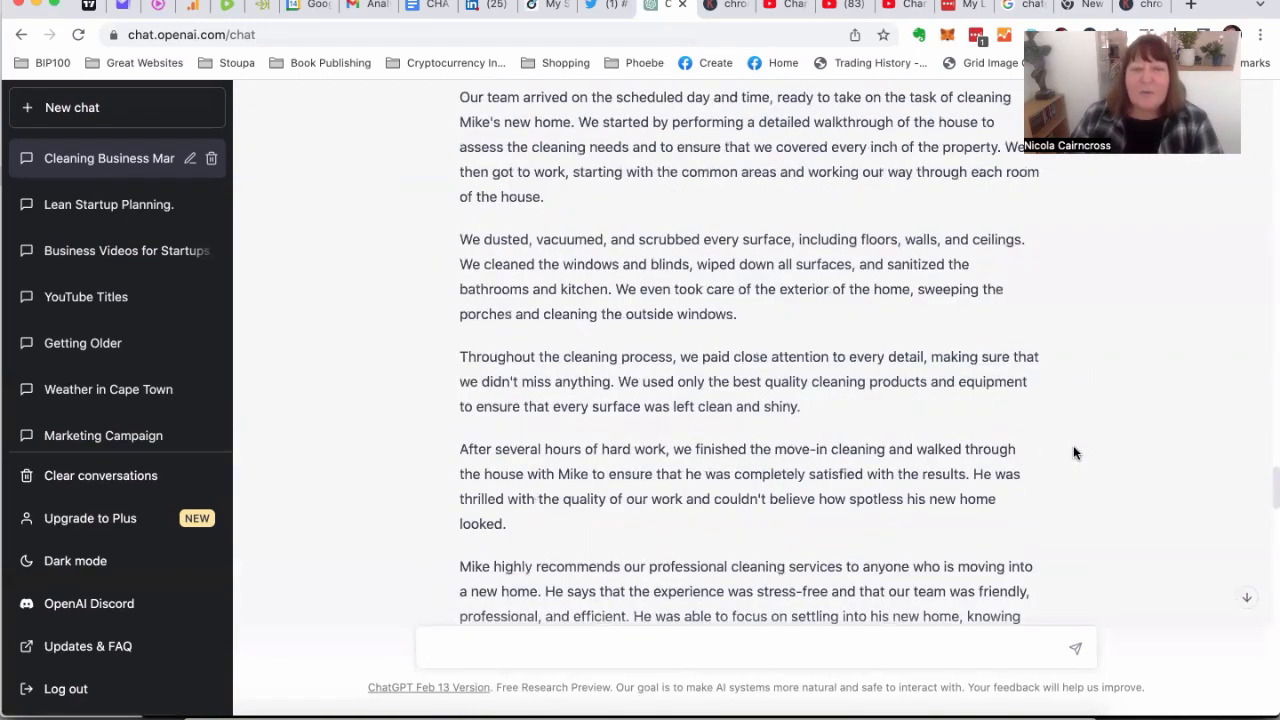
scroll(1073, 445, up, 1)
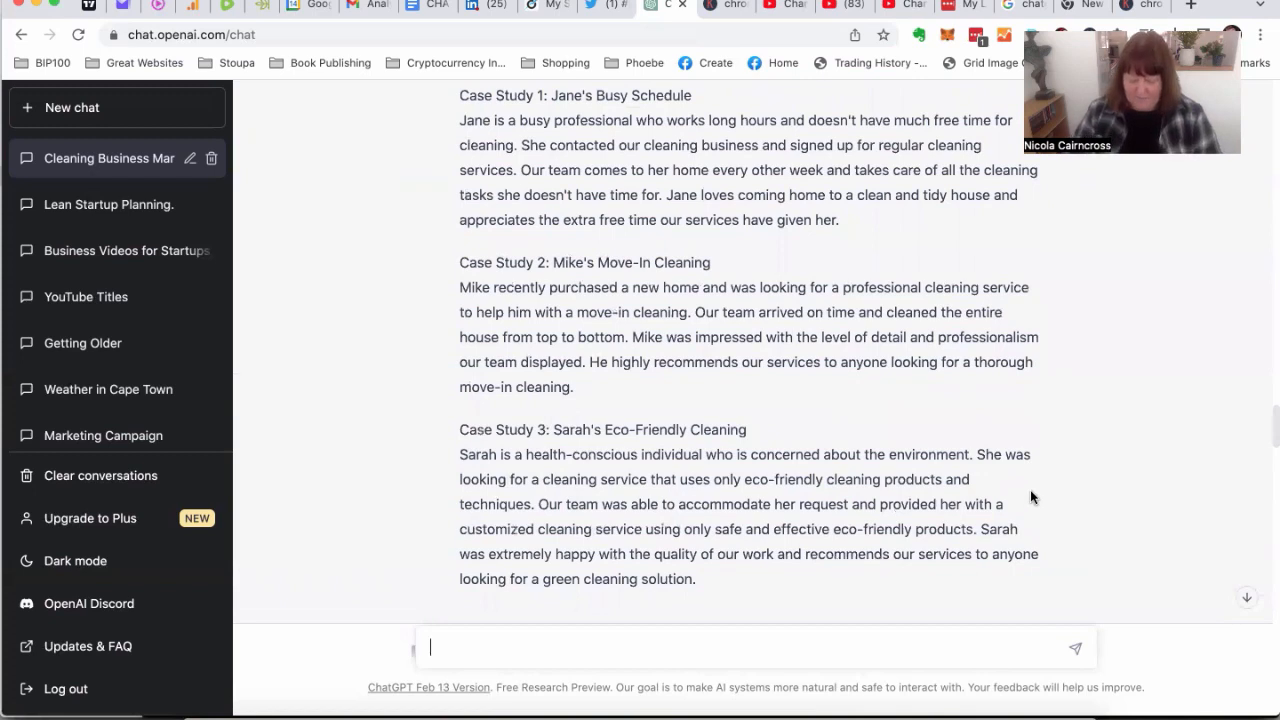
- Ask ChatGPT to write a more emotional version of the landing page copy above
text(Regarding t)
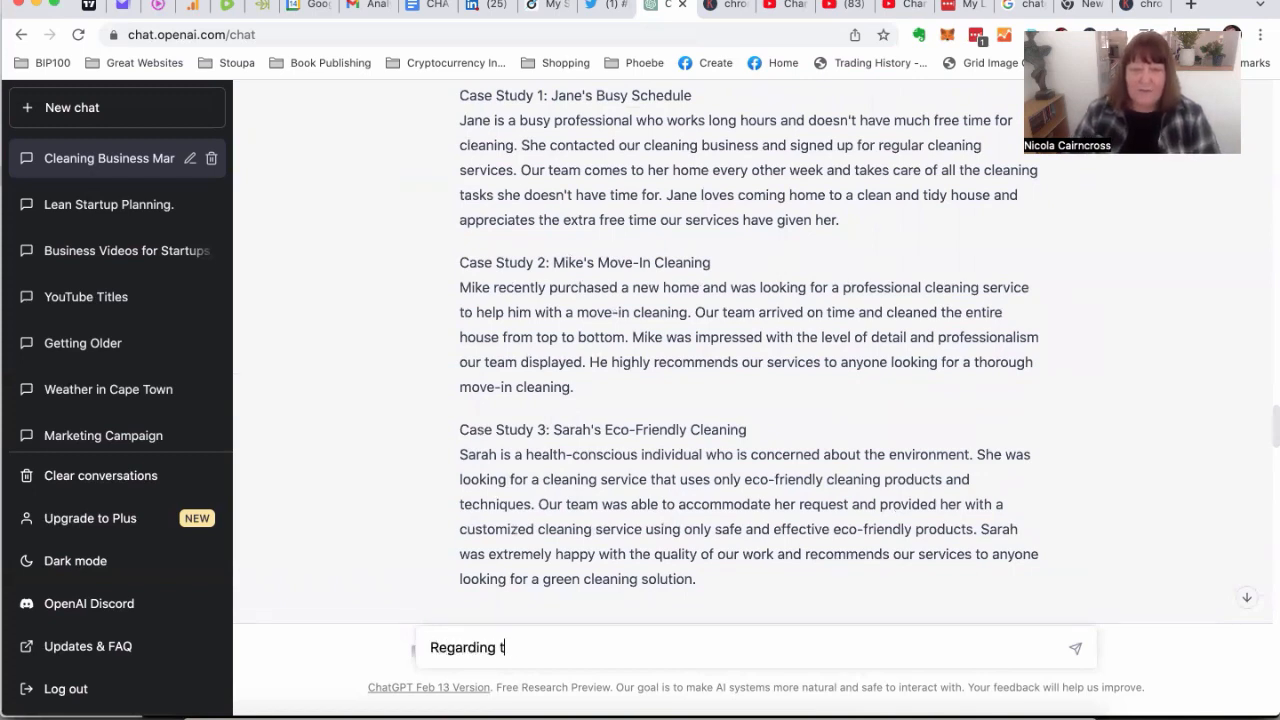
text(he landing page )
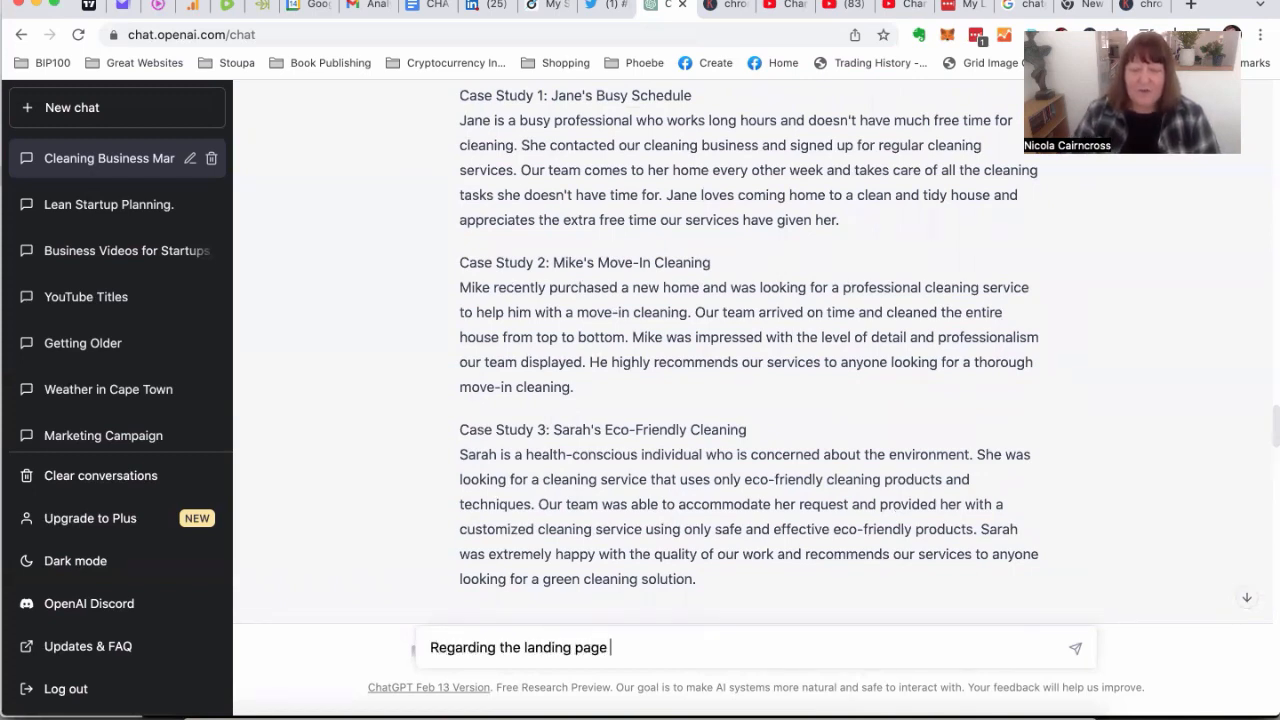
text(copy a)
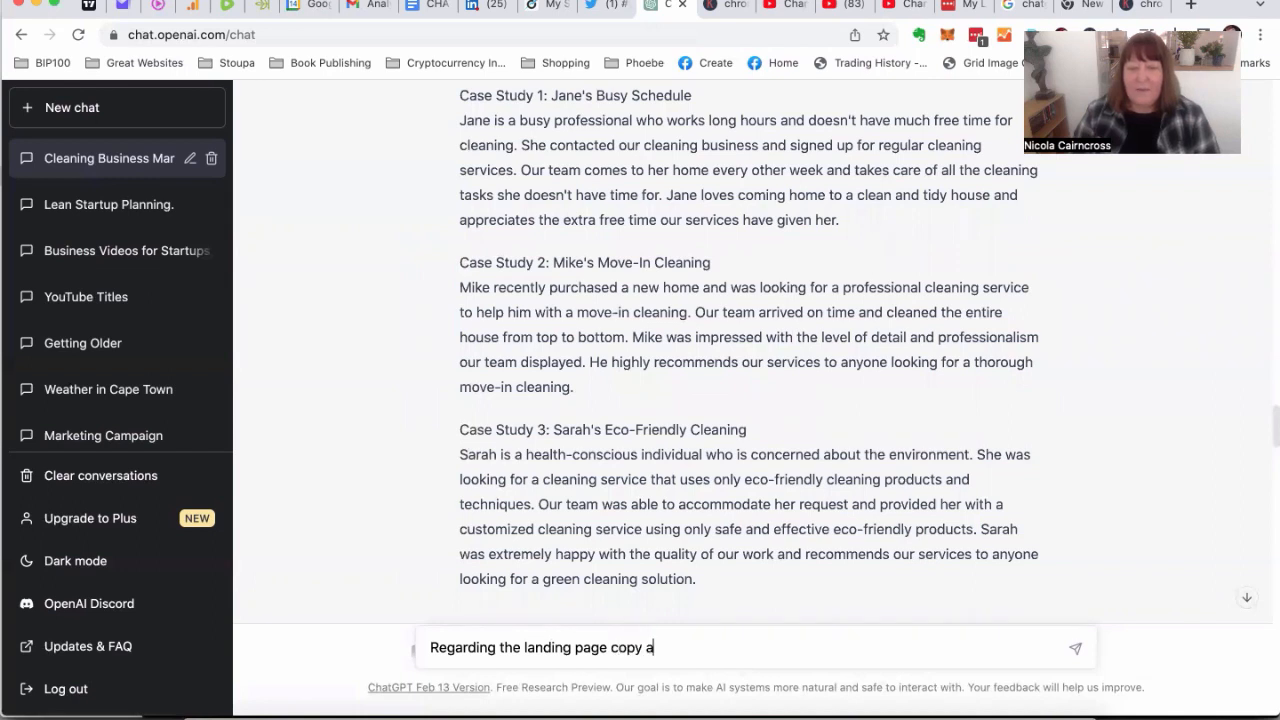
text(bove, pleas)
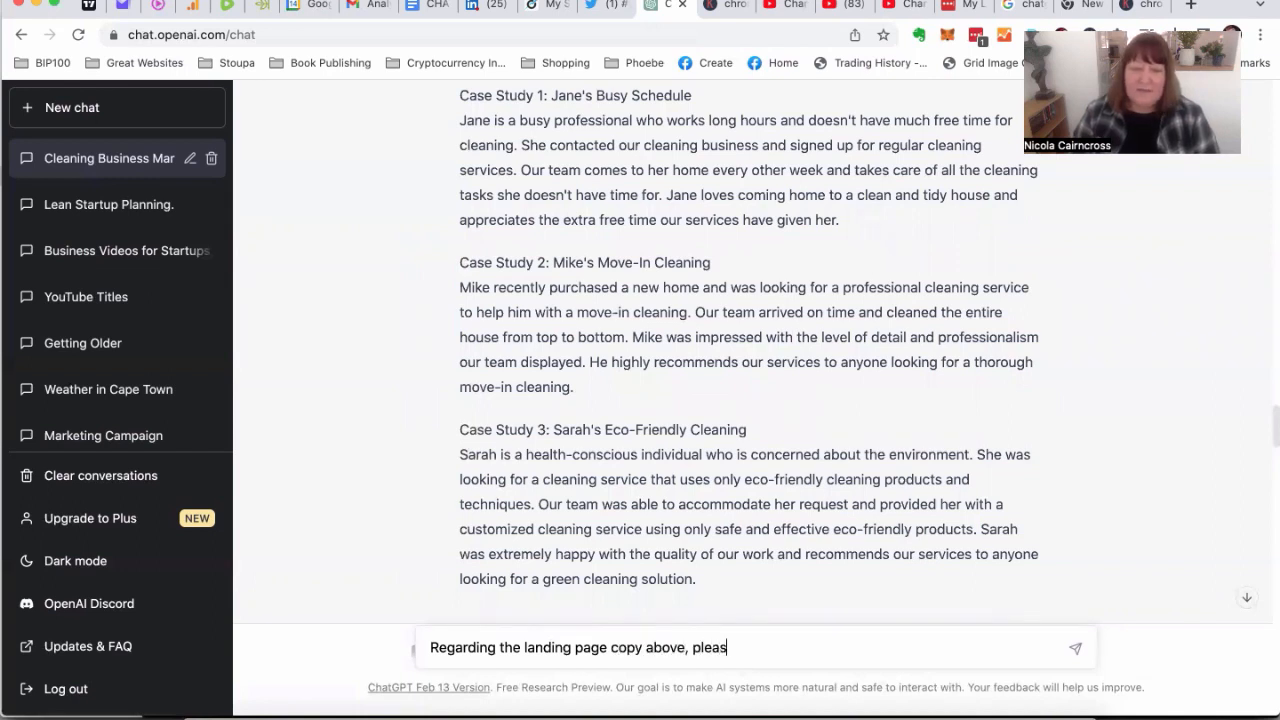
text(e write a)
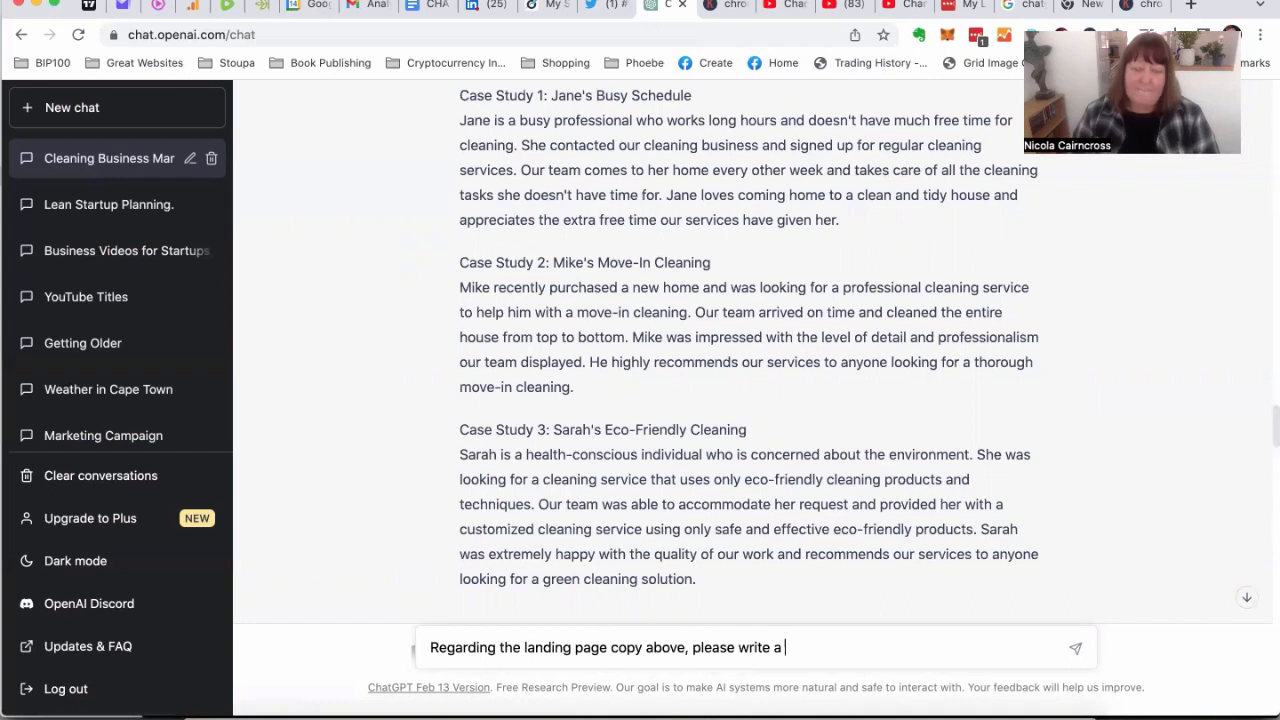
text( more)
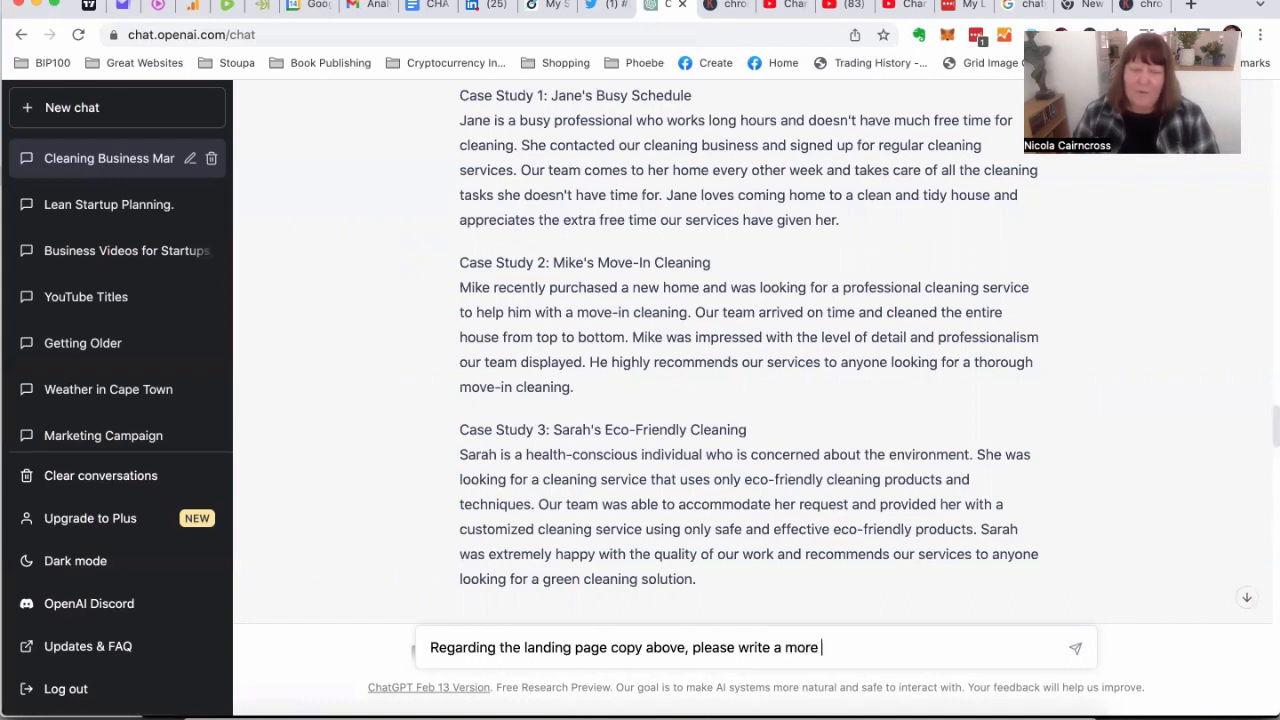
text( m)
text(rsion)
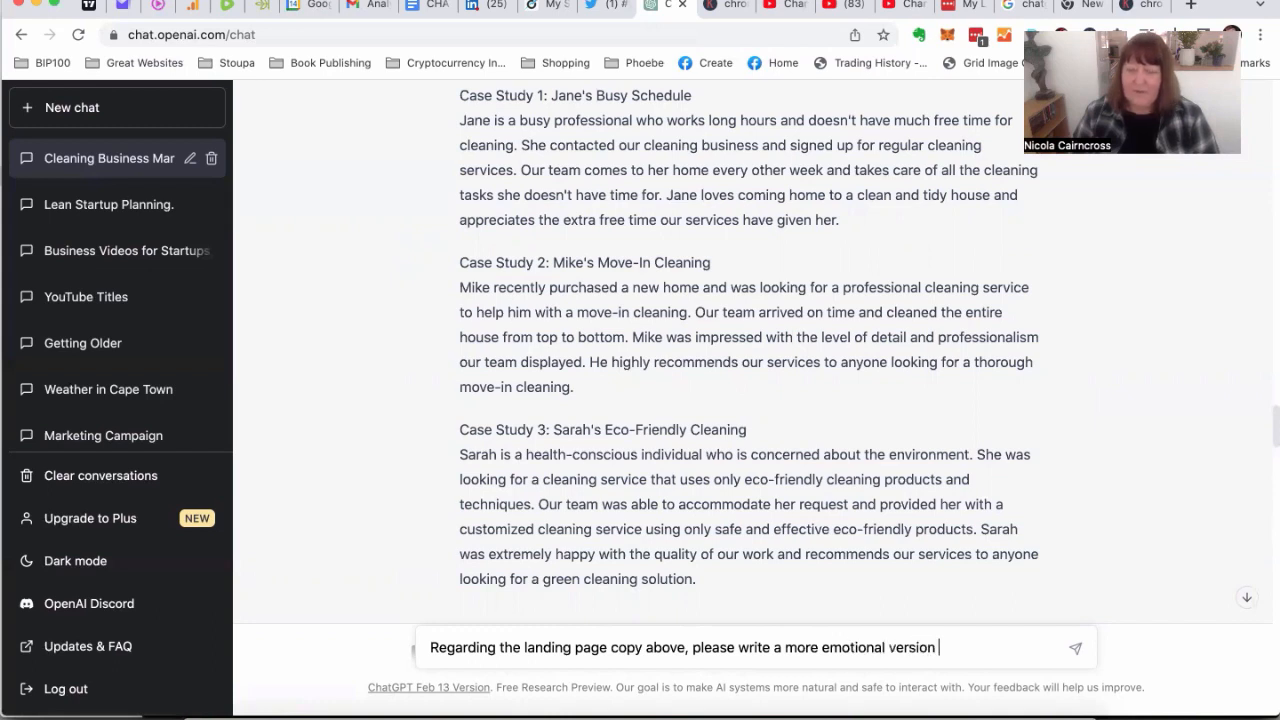
key(Return)
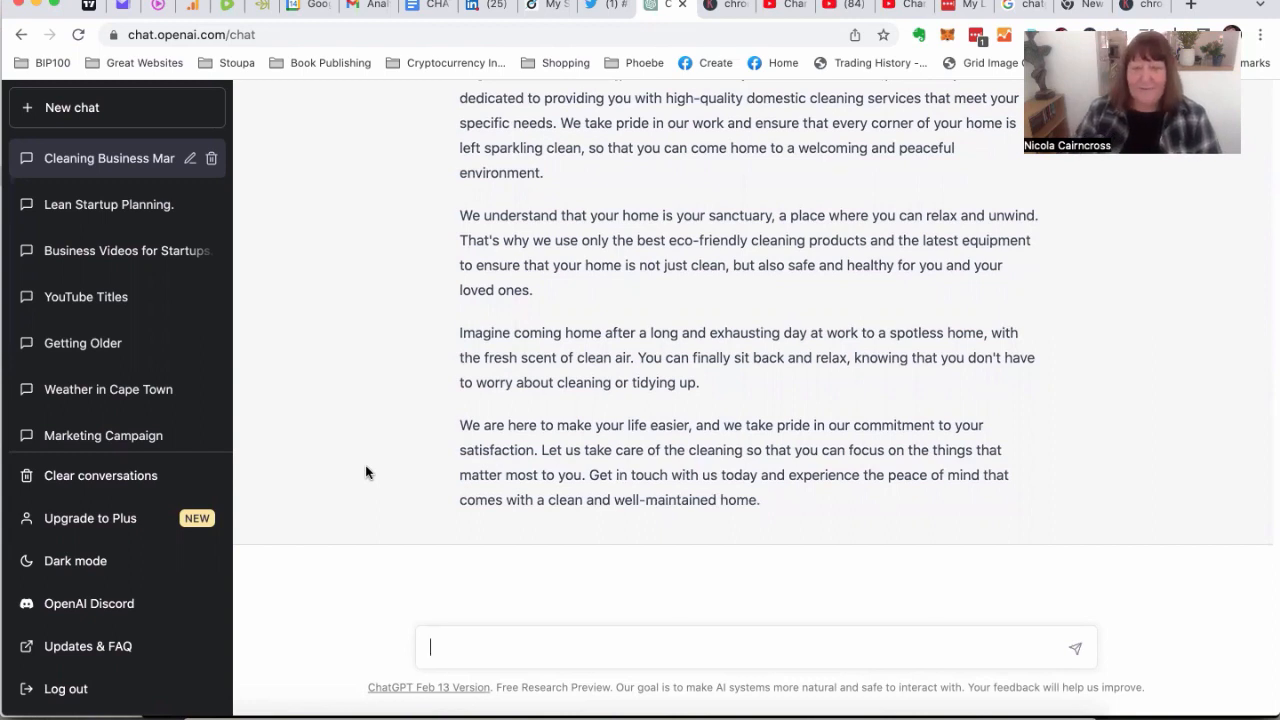
- Ask for the emotional landing page copy to be written in the style of Shakespeare, correcting the spelling of the playwright's name
text(That is great.  Now)
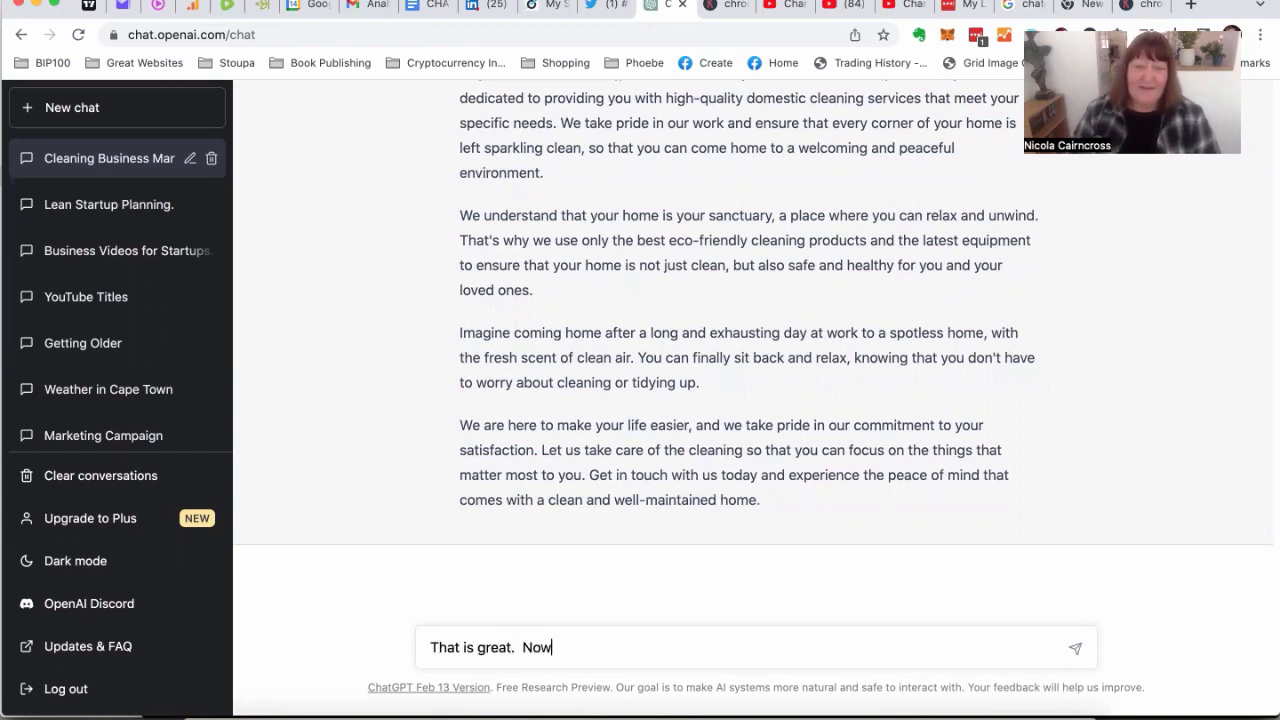
text( can you write it in the style of Shakespear)
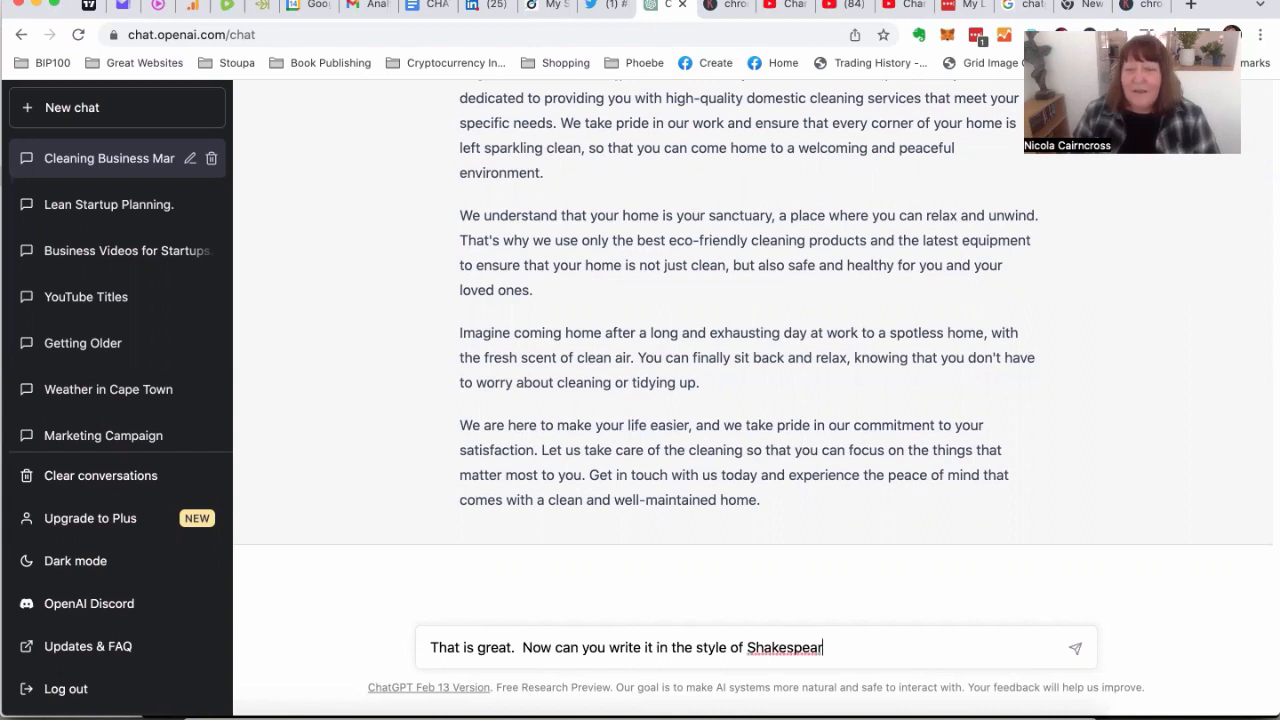
right_click(771, 645)
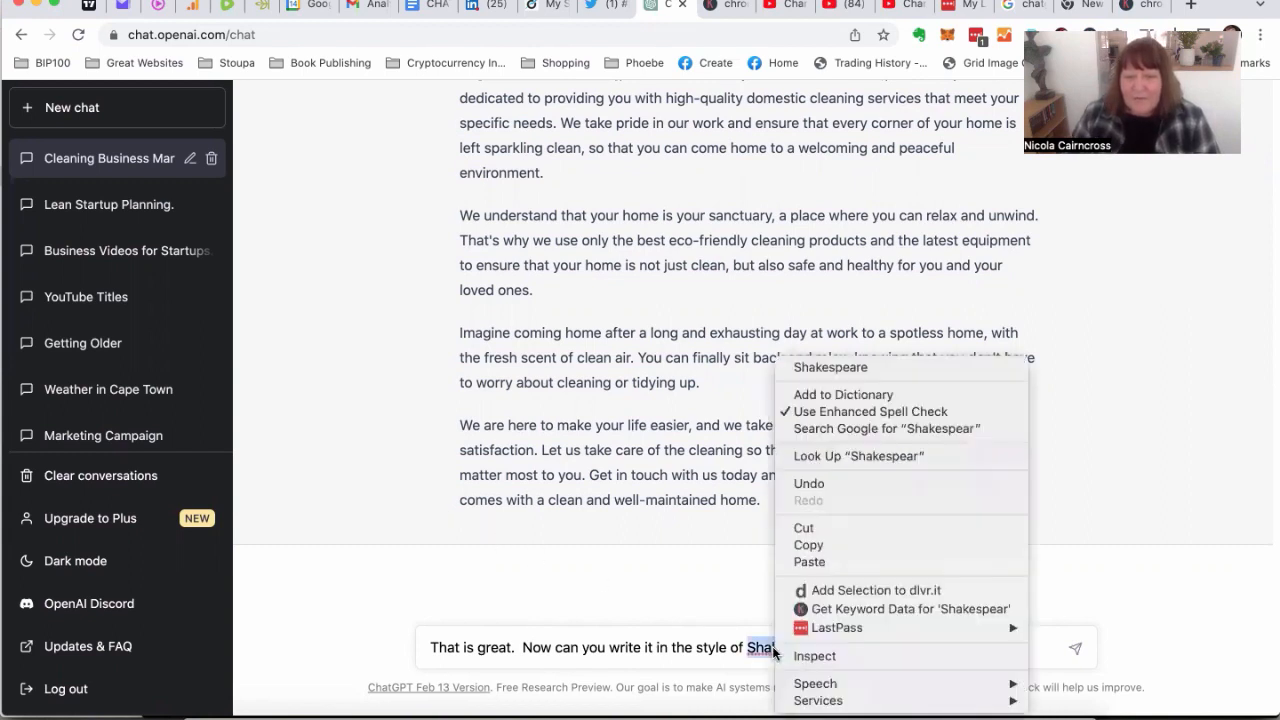
click(842, 367)
key(Return)
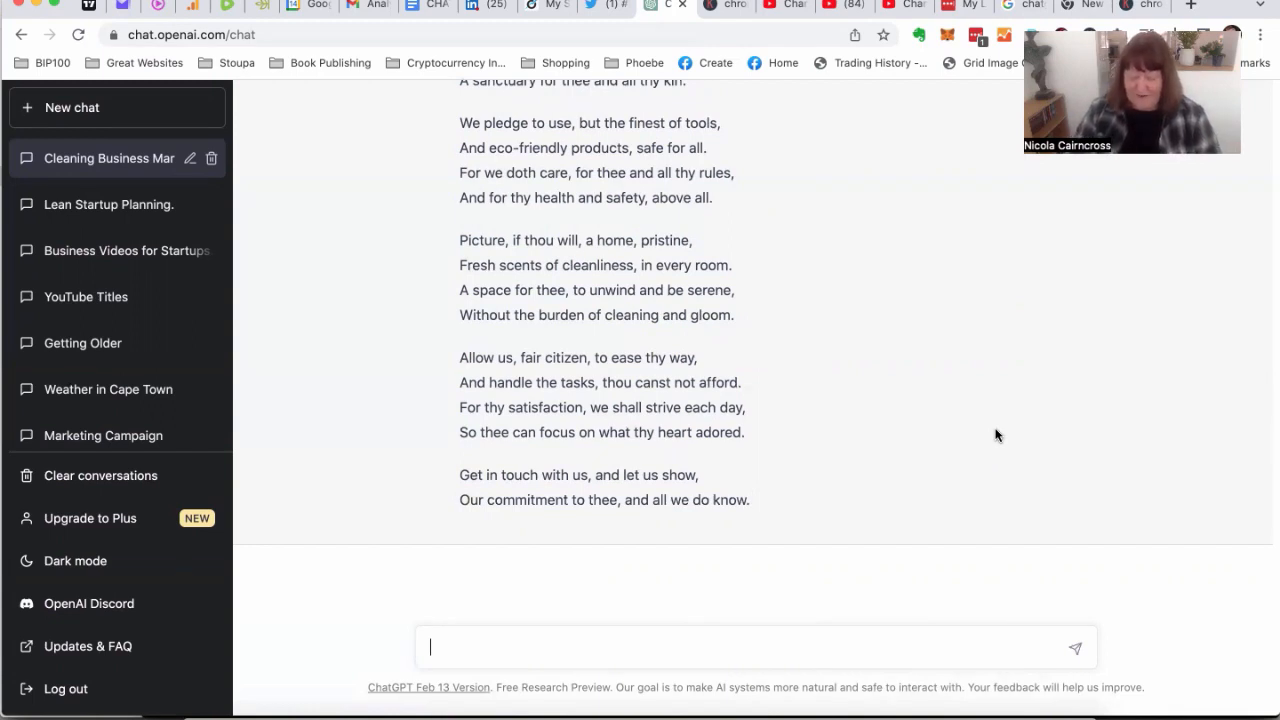
- Request a rewrite of the Tweets above in the style of Shakespeare, stop the generation during tweet 9 and glance over the result
text(Rewrite the Tweets above in the)
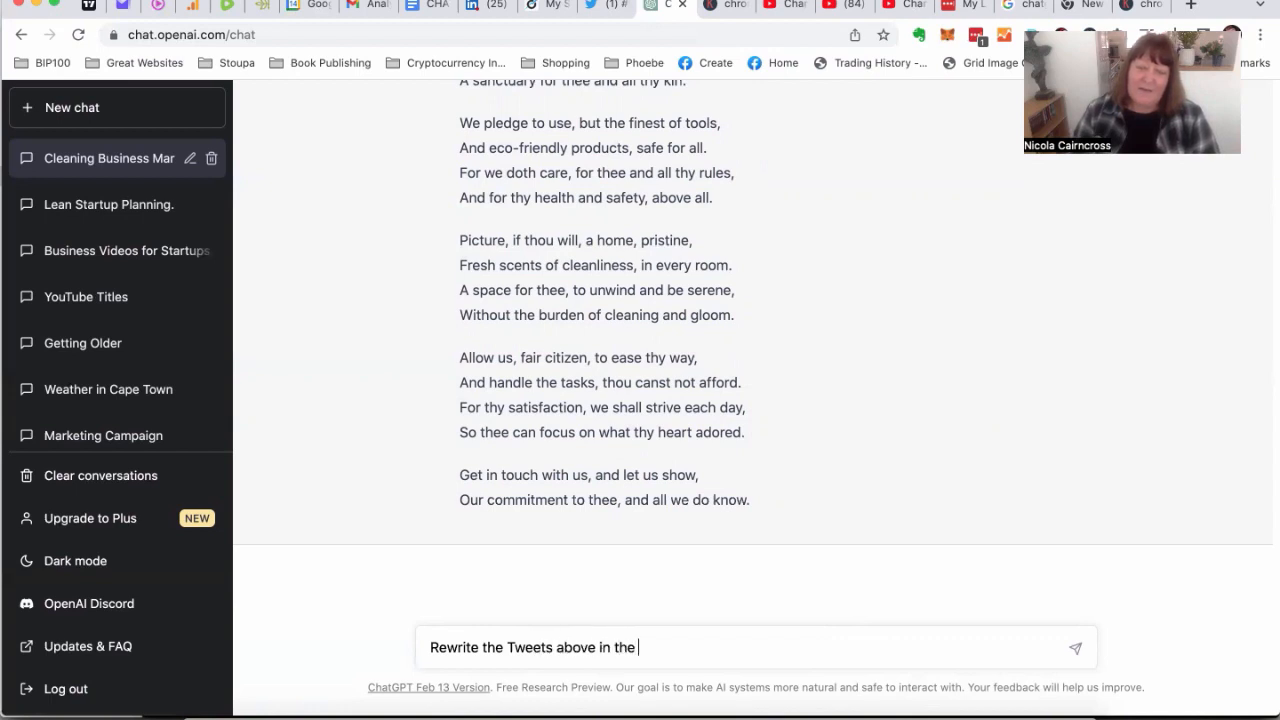
text(style of Shake)
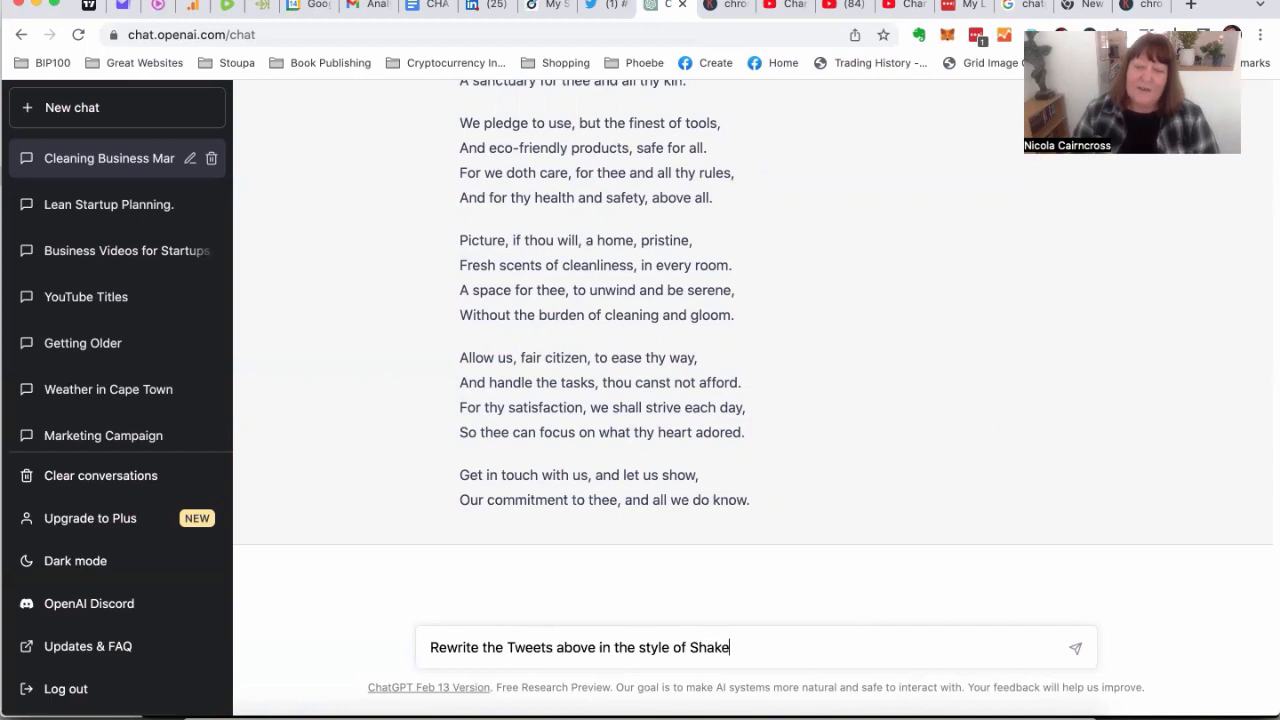
text(spear)
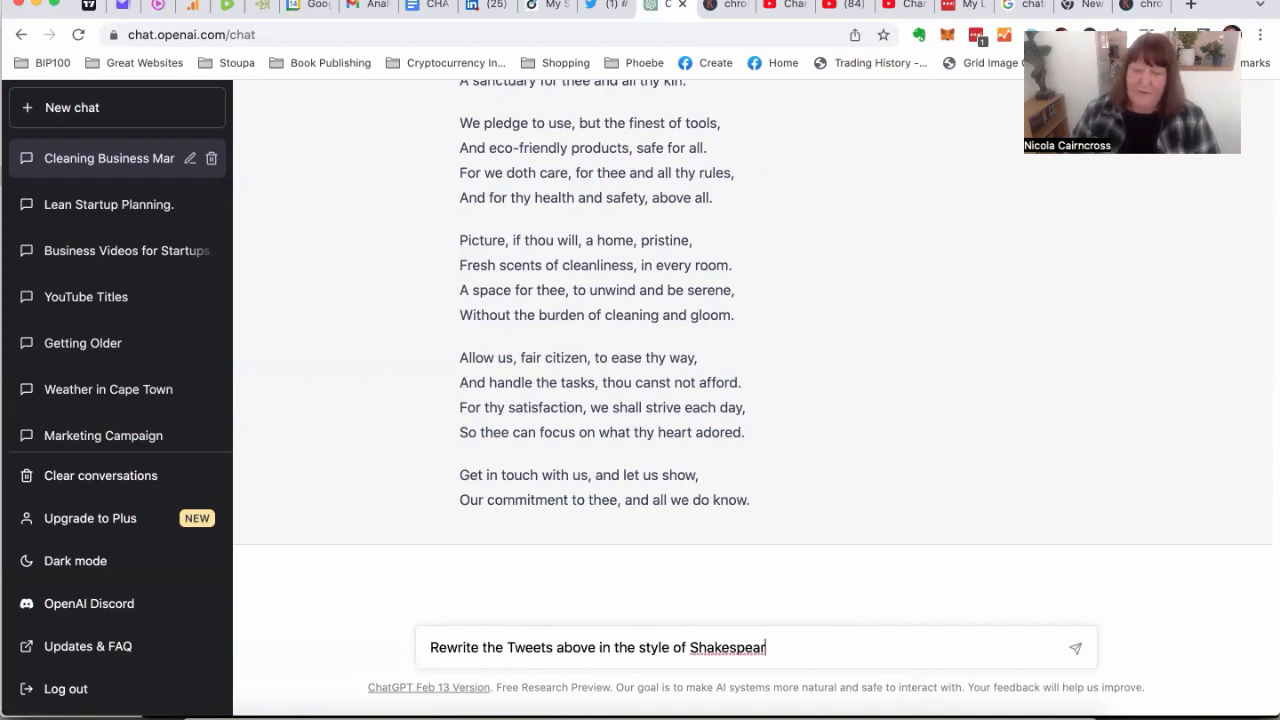
key(Return)
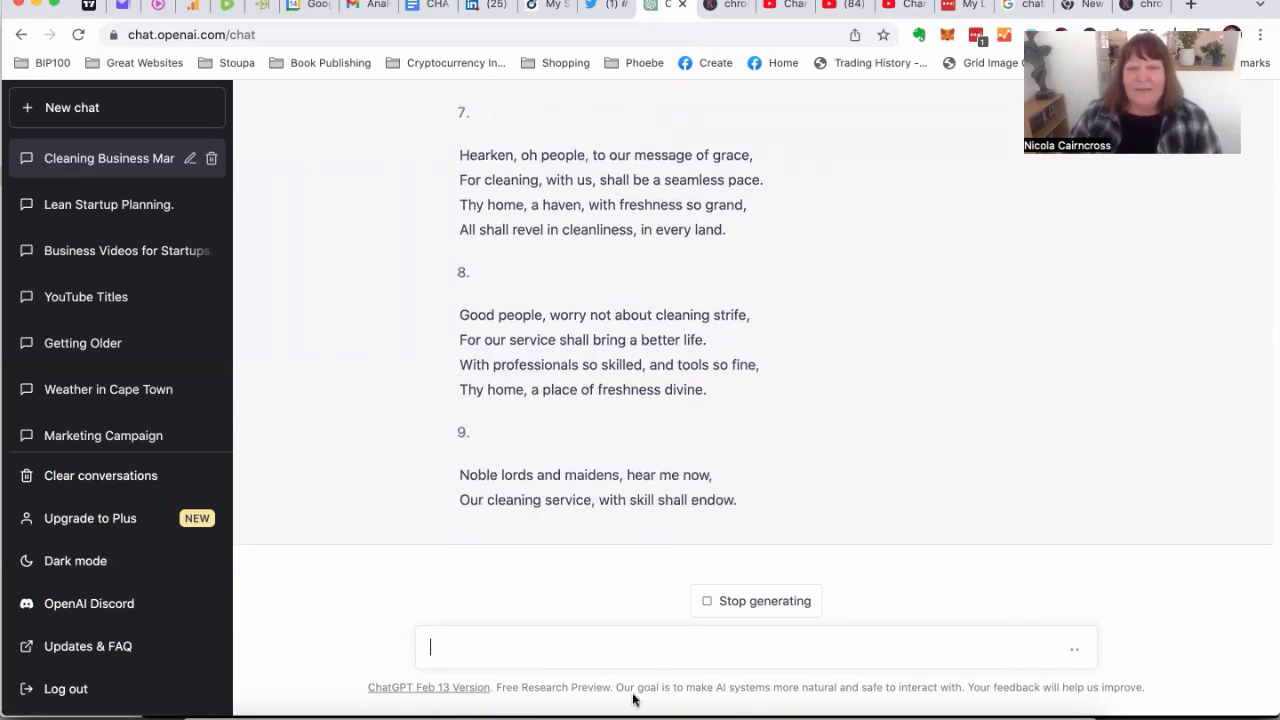
click(708, 603)
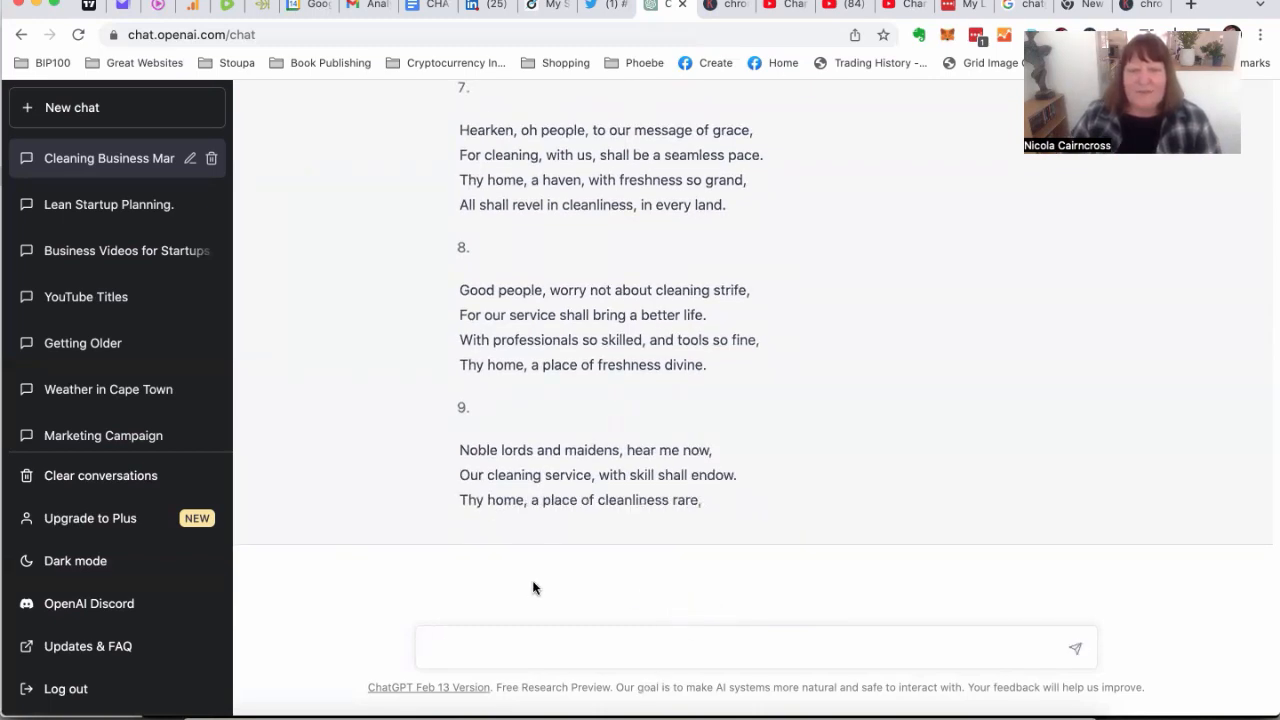
scroll(1182, 538, up, 2)
scroll(1182, 538, down, 2)
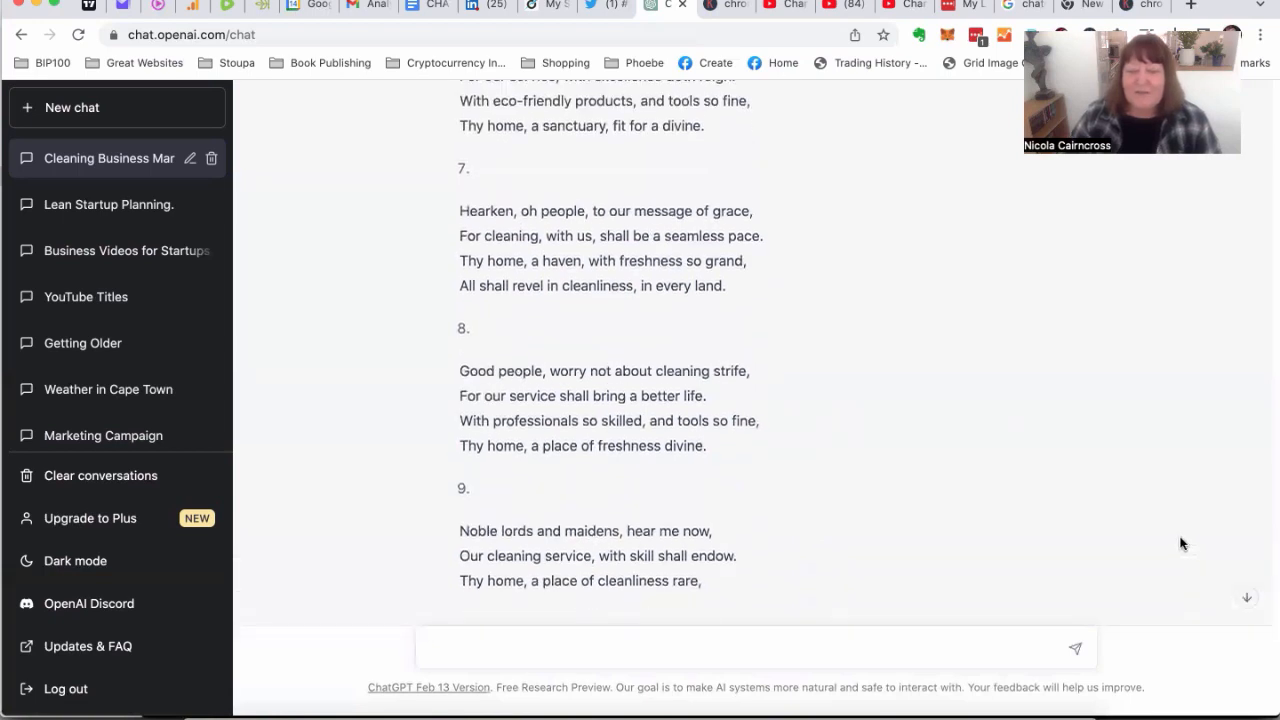
- Ask ChatGPT to create promotional tweets in the hip hop style, and stop the response during the chorus after Verse 2
click(578, 641)
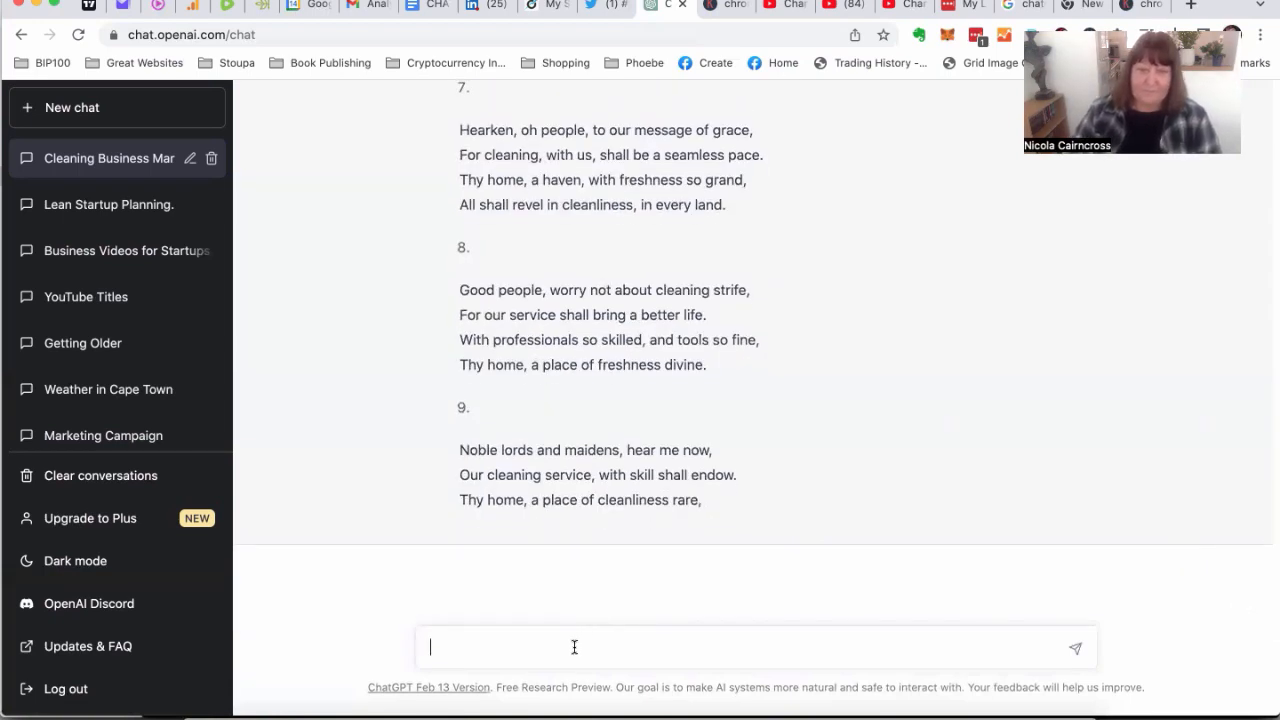
text(Now )
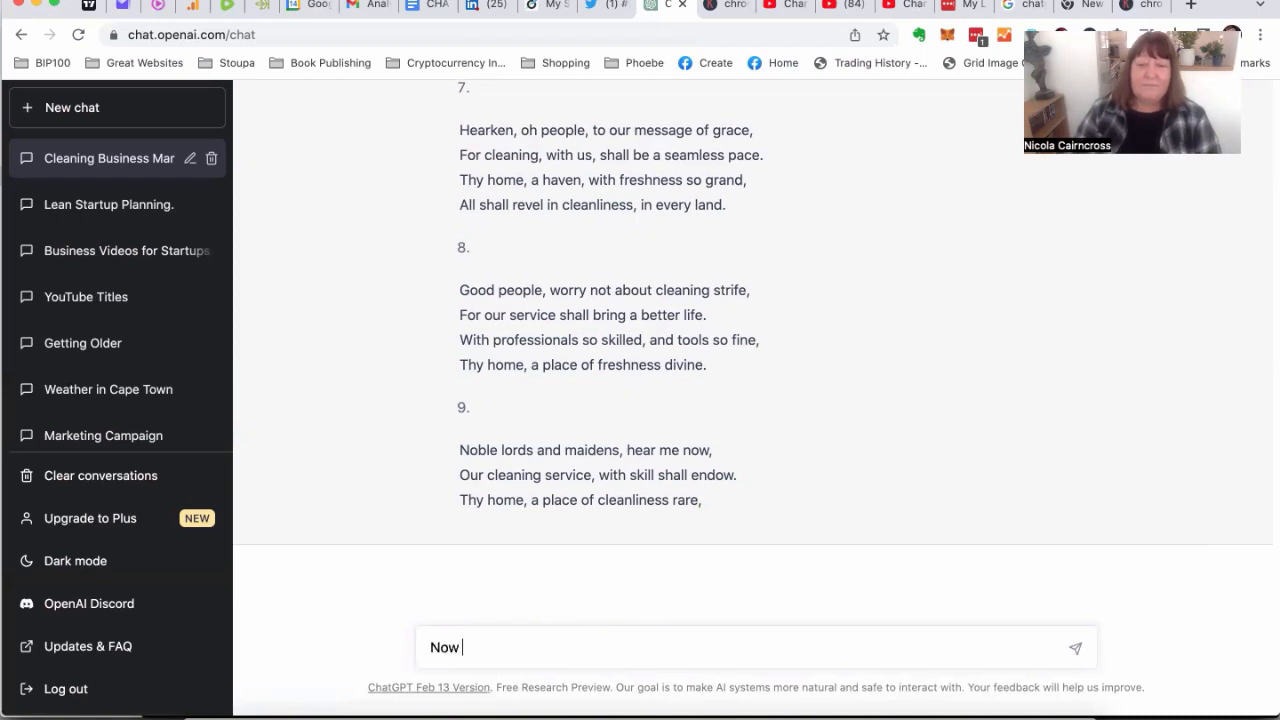
text(create tw)
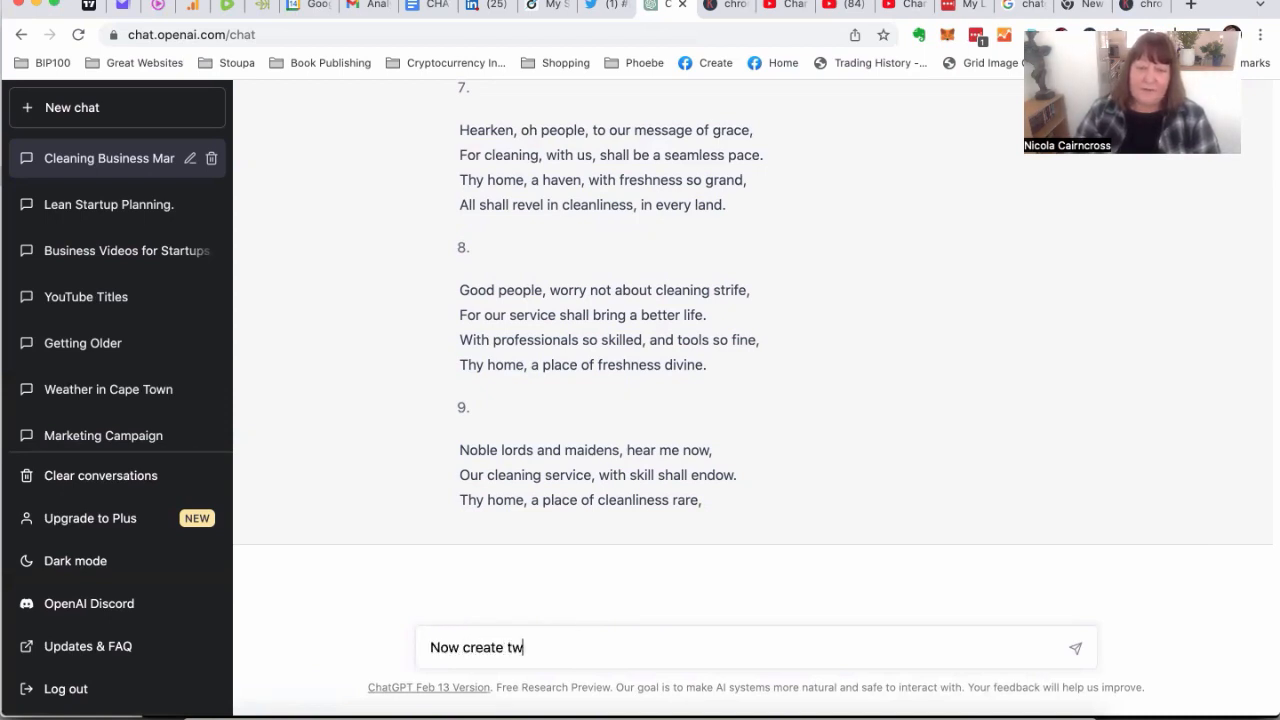
key(BackSpace)
key(BackSpace)
text(promotional)
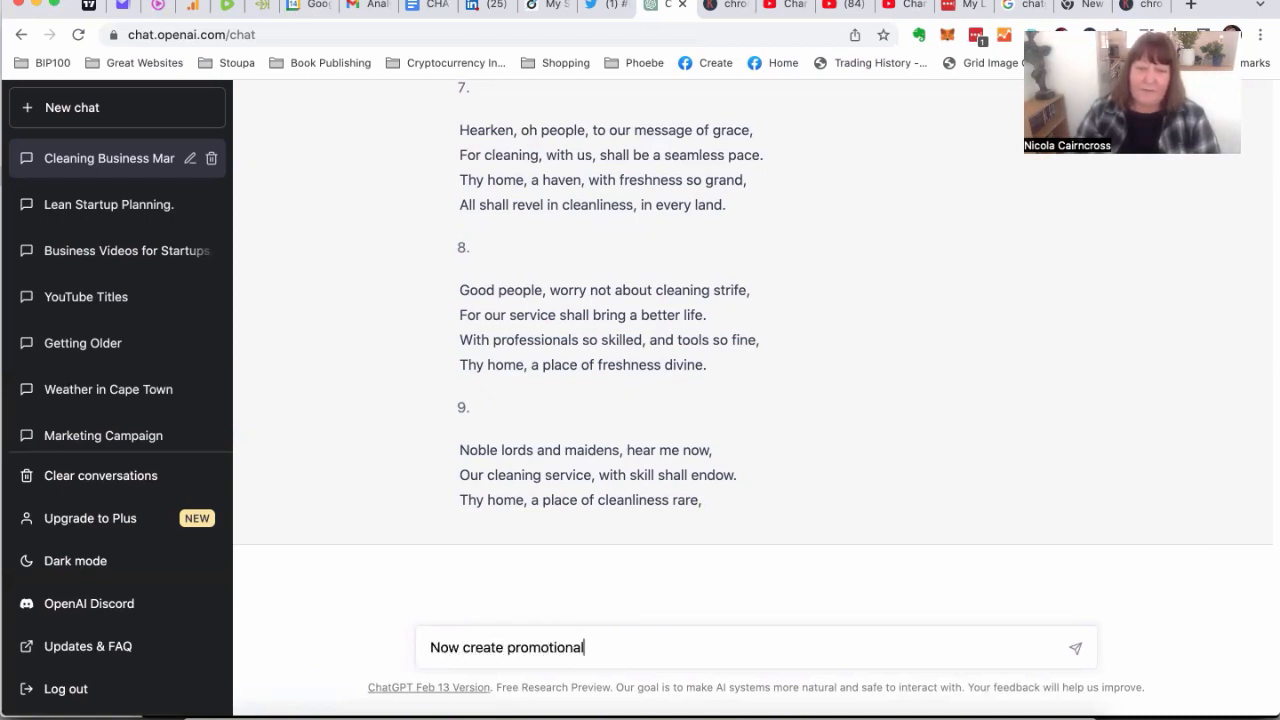
text( tw)
key(BackSpace)
text(we)
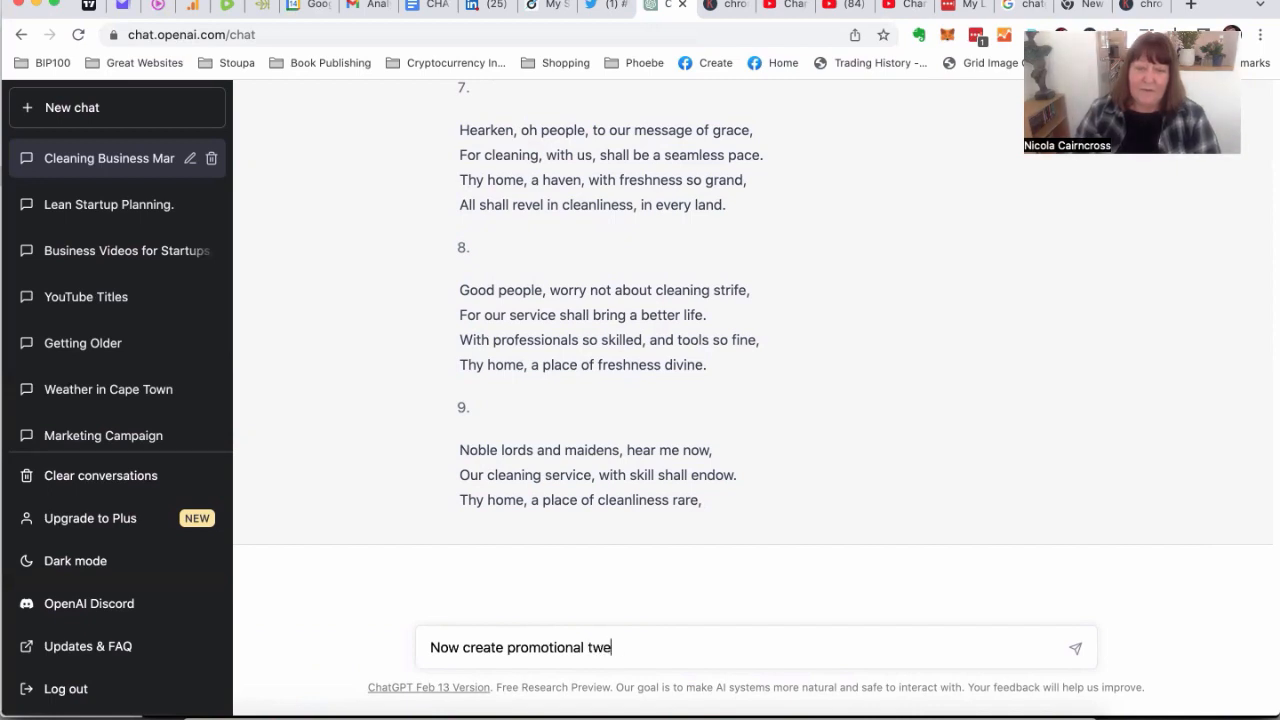
text(ets in the hip hip)
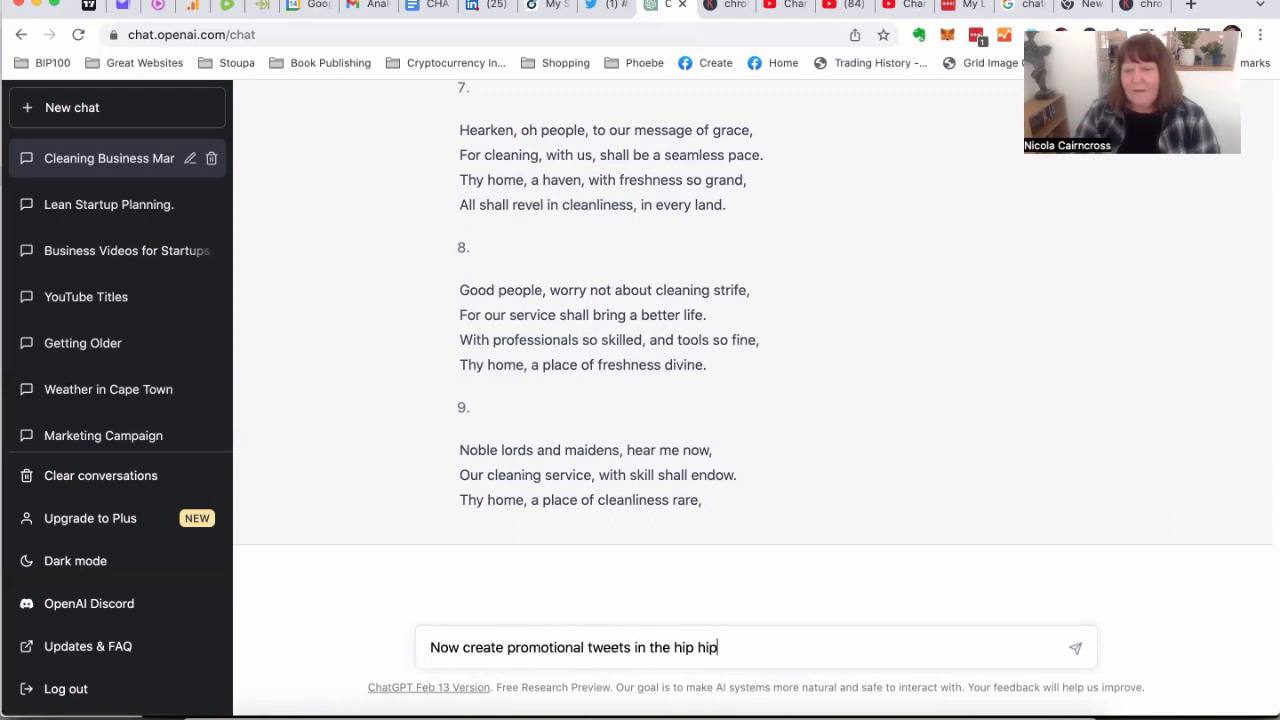
text(hop sytle)
key(BackSpace)
key(BackSpace)
key(BackSpace)
text(tyle)
key(Return)
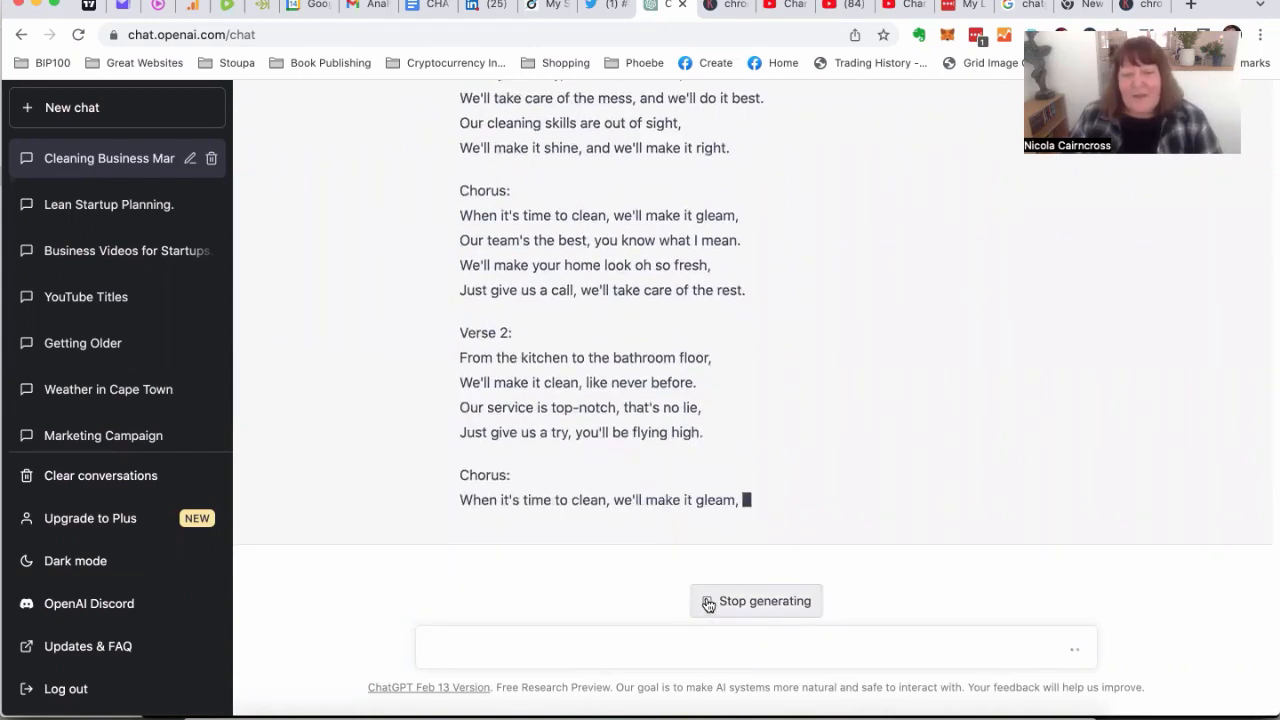
click(708, 602)
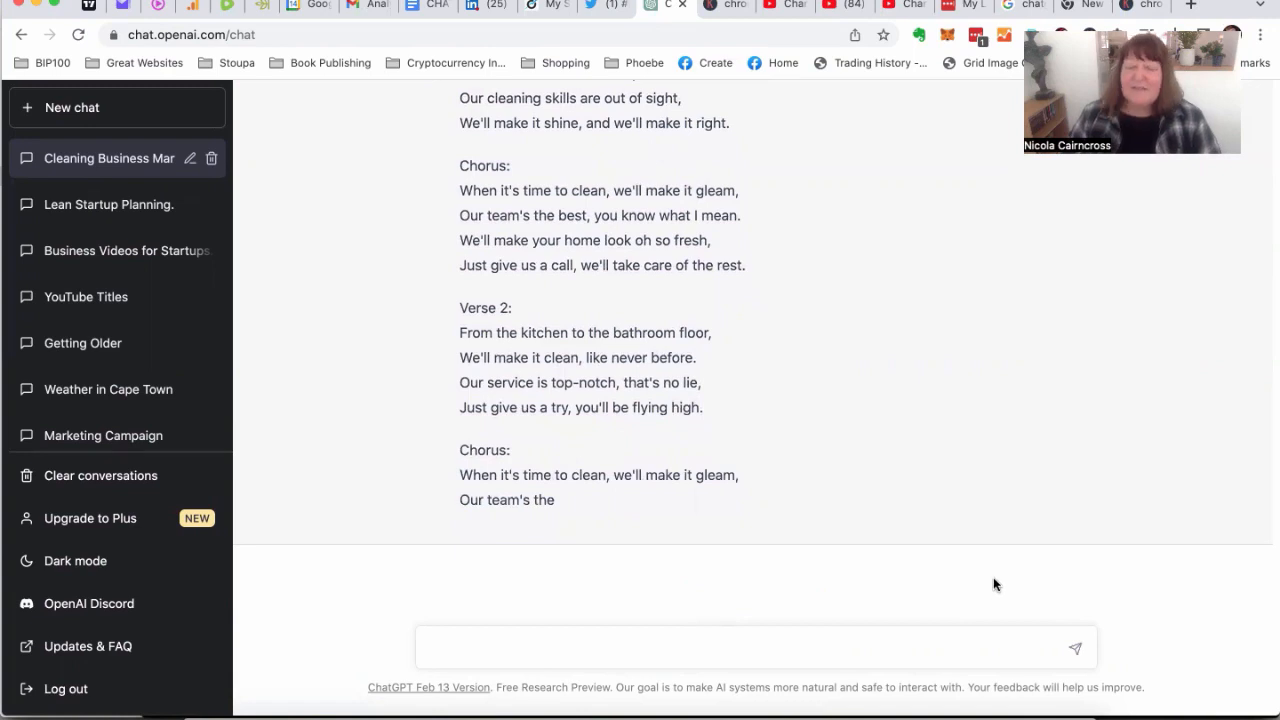